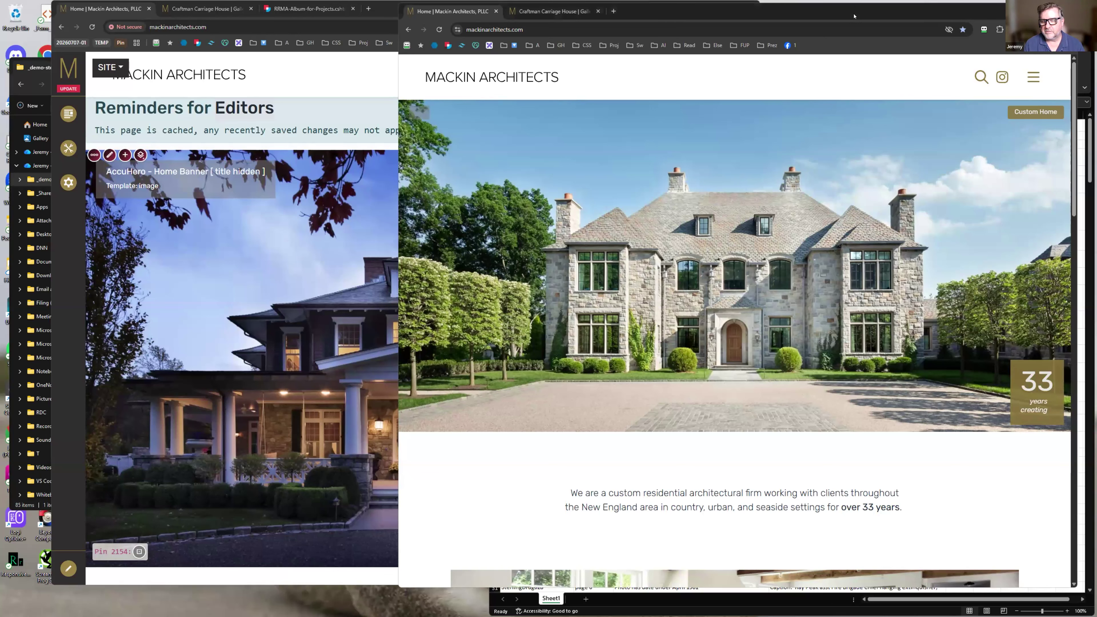
# Browse the public Mackin Architects home page from the hero banner through the Our Projects section
pyautogui.moveTo(854, 16); pyautogui.dragTo(852, 18)
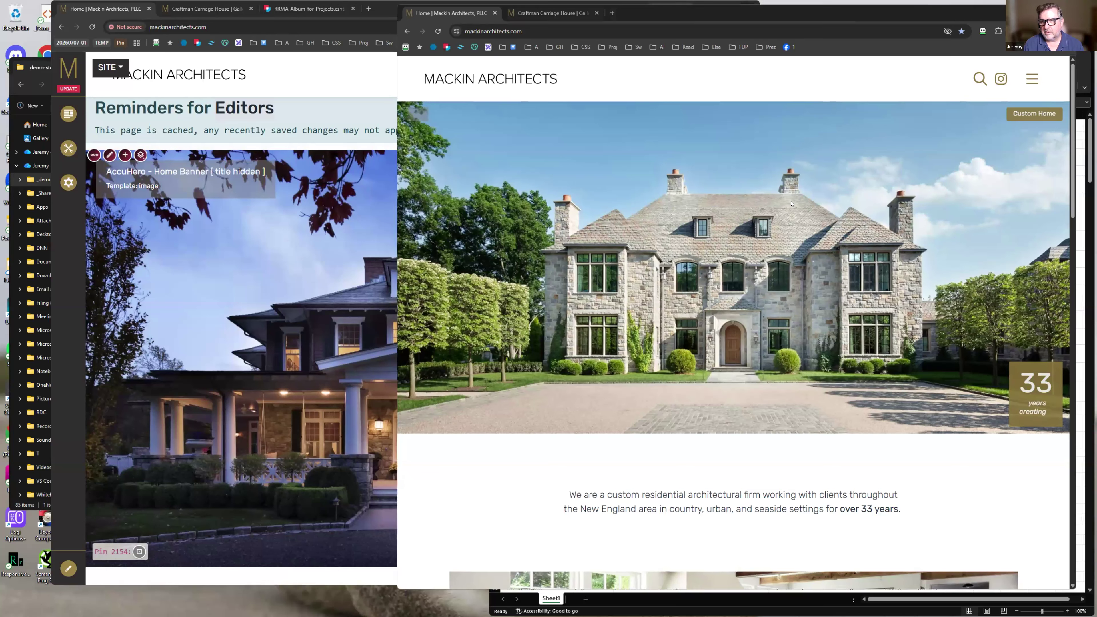
pyautogui.scroll(-8, 784, 232)
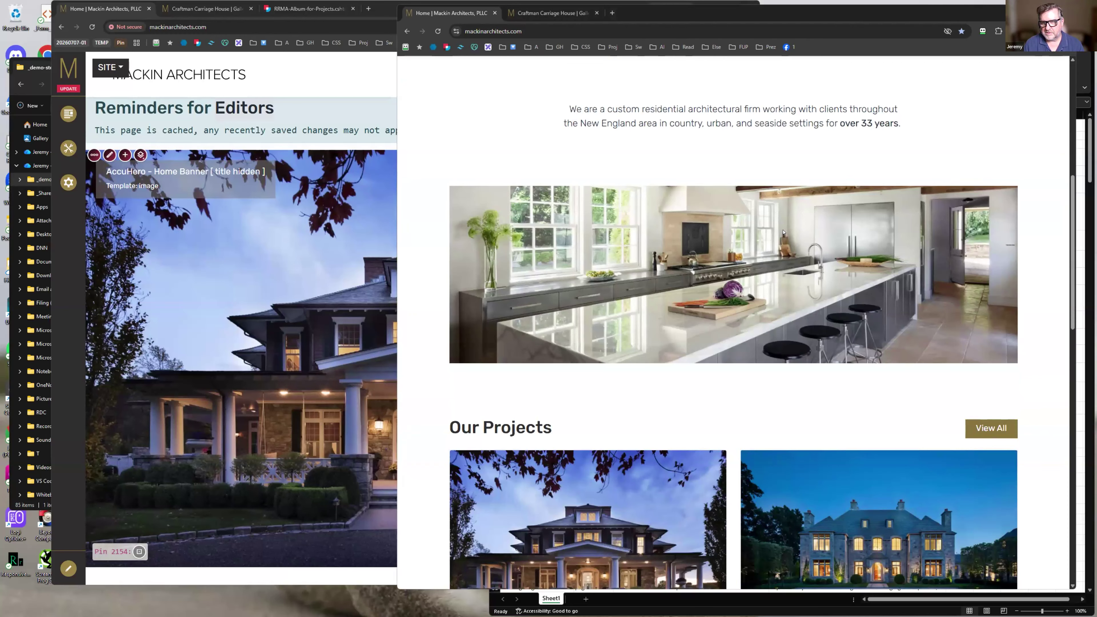
pyautogui.scroll(8, 783, 232)
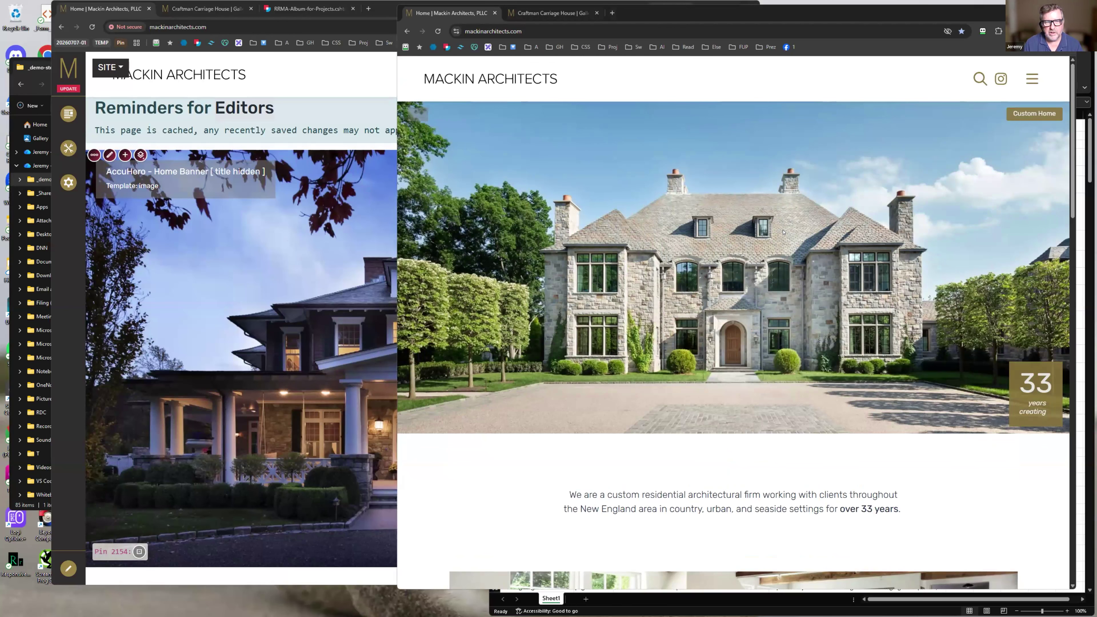
pyautogui.scroll(-8, 783, 232)
pyautogui.scroll(-4, 756, 257)
pyautogui.scroll(1, 876, 367)
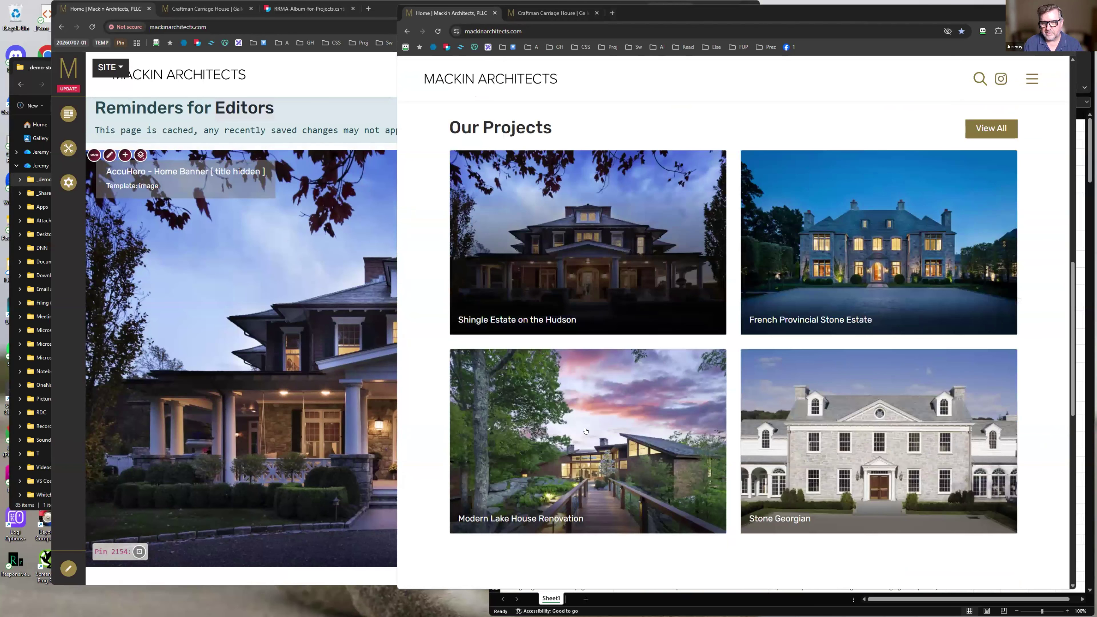
pyautogui.scroll(10, 586, 431)
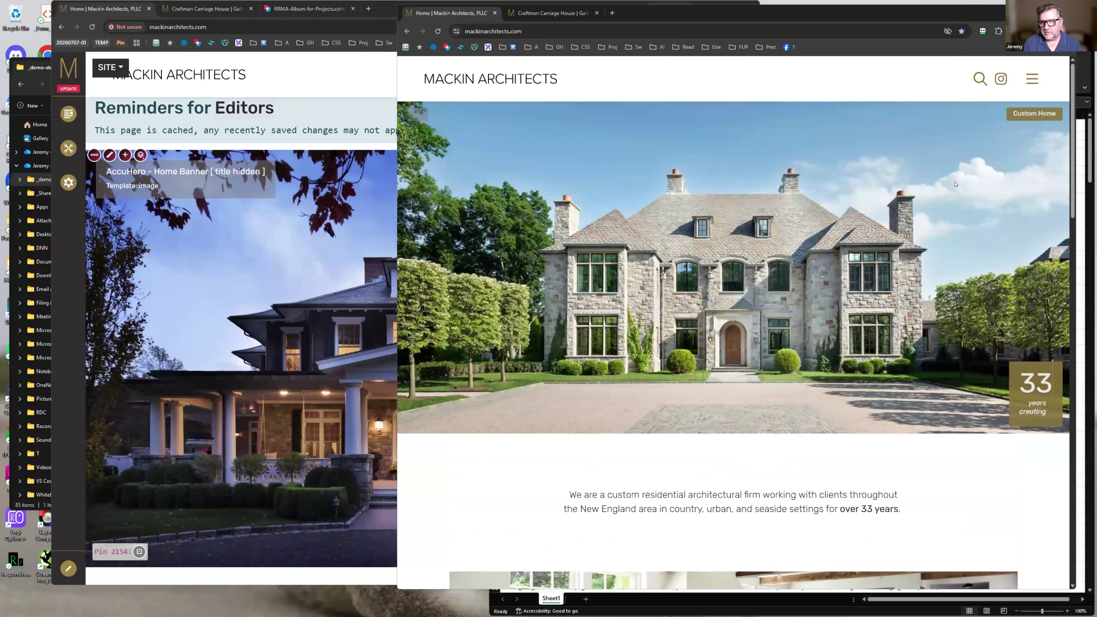
# Open the Modern Lake House Renovation project from the public site's Projects page
pyautogui.click(1032, 79)
pyautogui.click(910, 292)
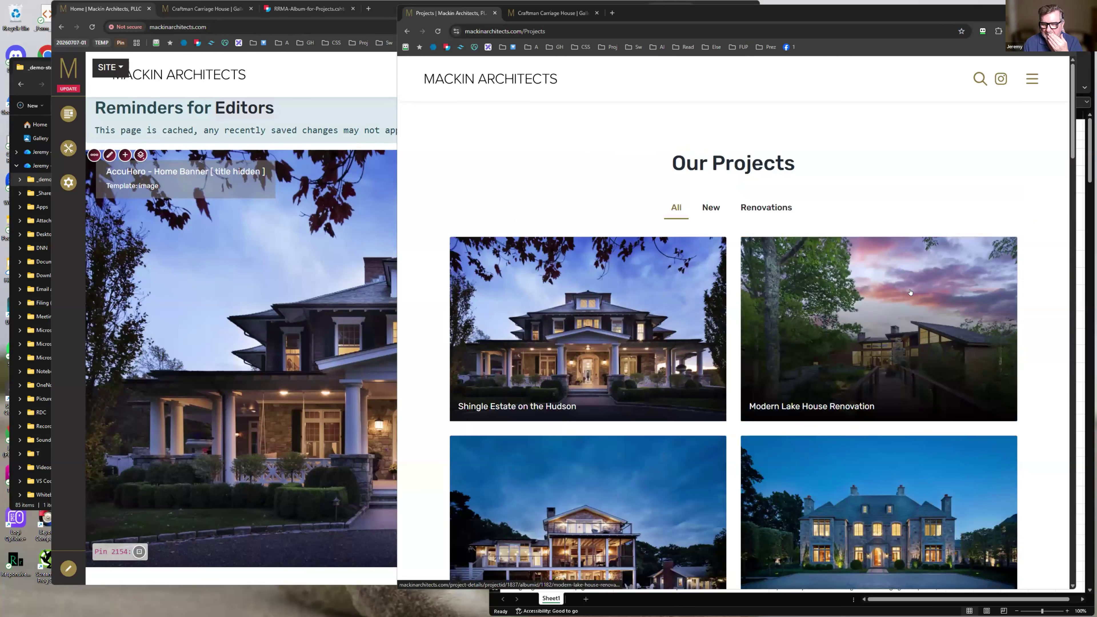
pyautogui.click(902, 300)
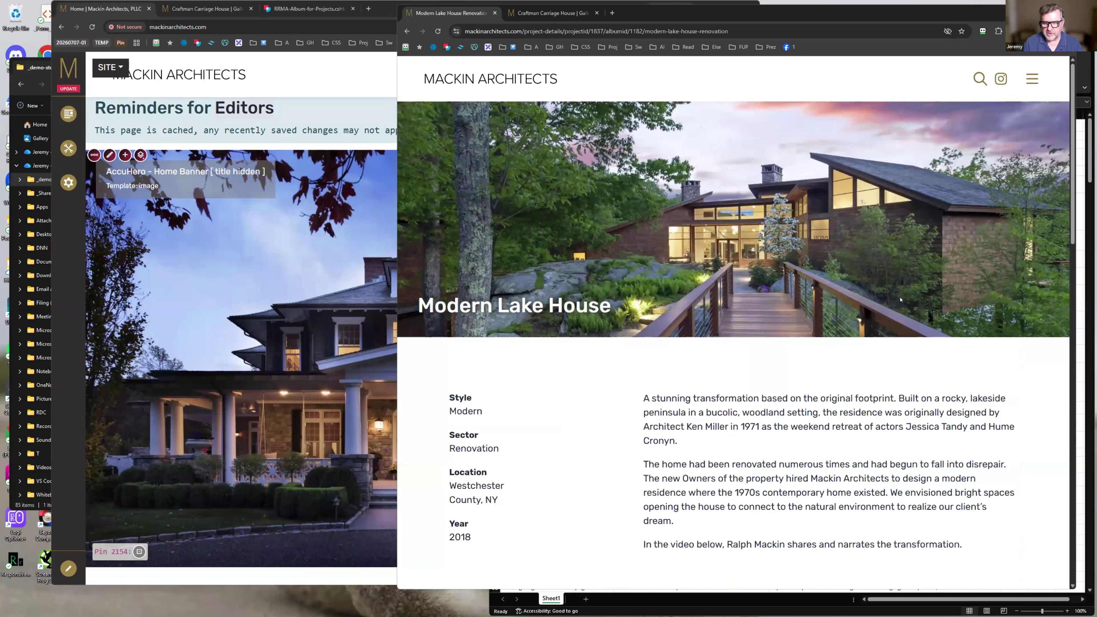
# Review the Modern Lake House project's description, video, photo grid and colleague credits, highlighting the actors' names in the text
pyautogui.scroll(-10, 900, 299)
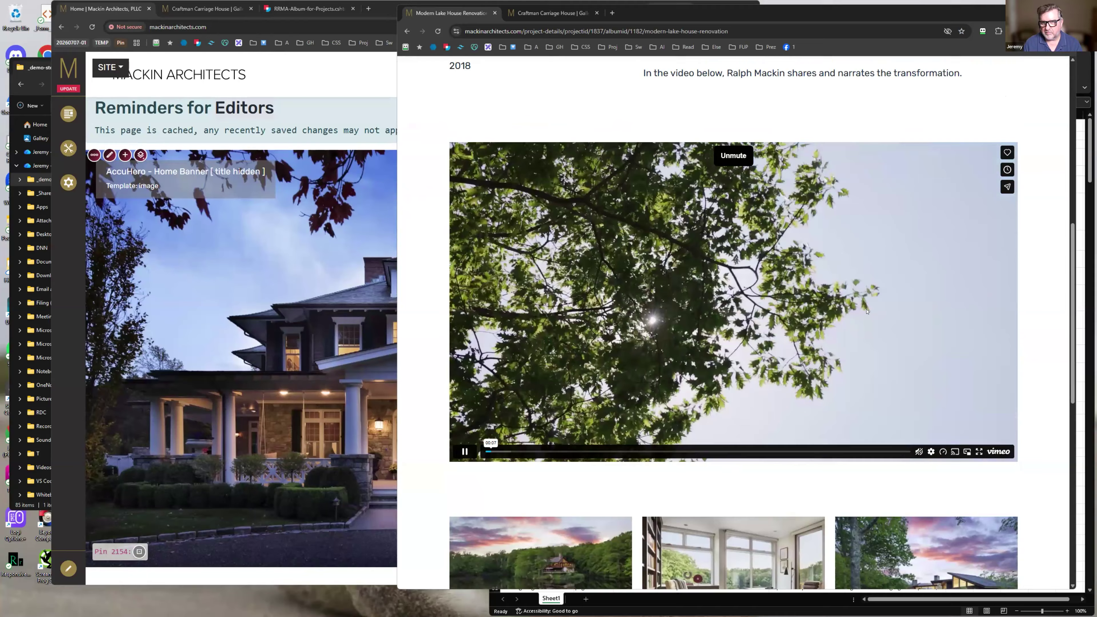
pyautogui.scroll(5, 876, 251)
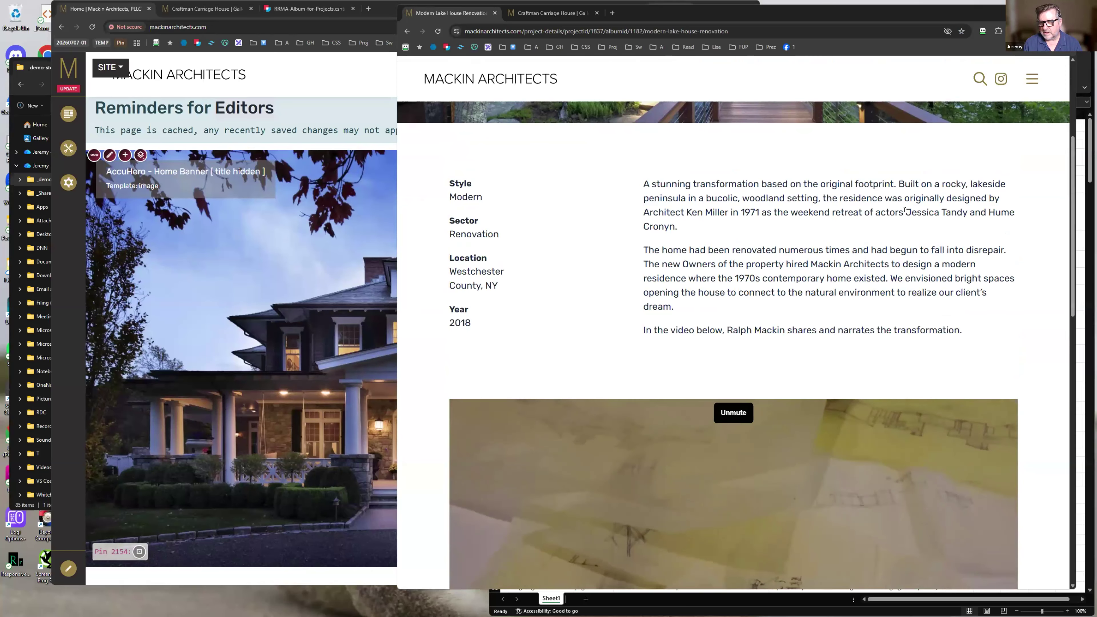
pyautogui.moveTo(906, 211); pyautogui.dragTo(670, 224)
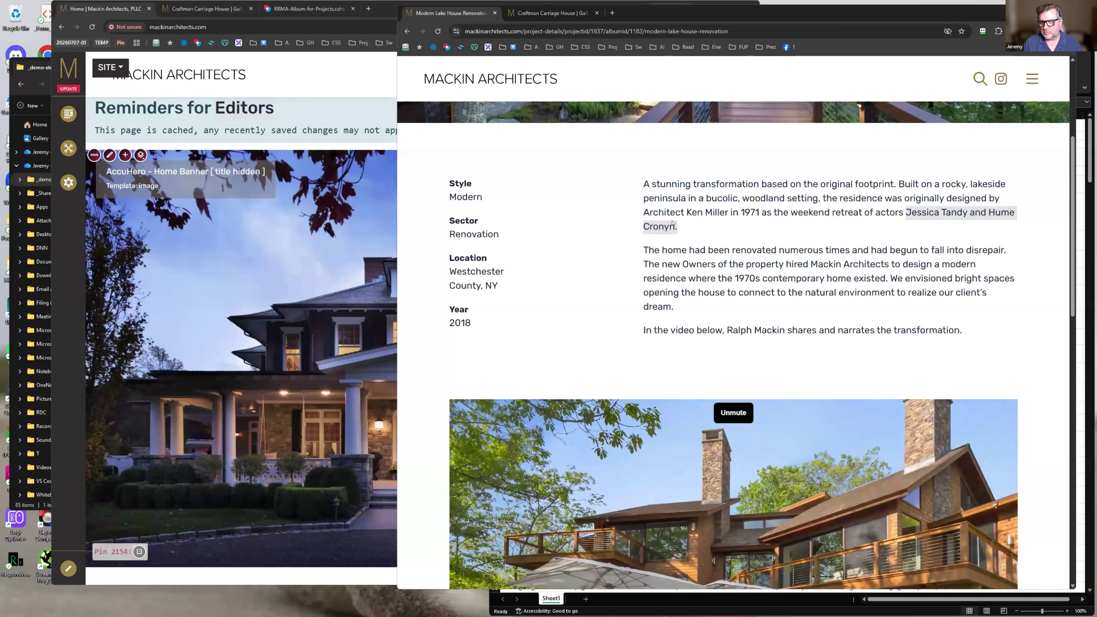
pyautogui.scroll(-4, 694, 363)
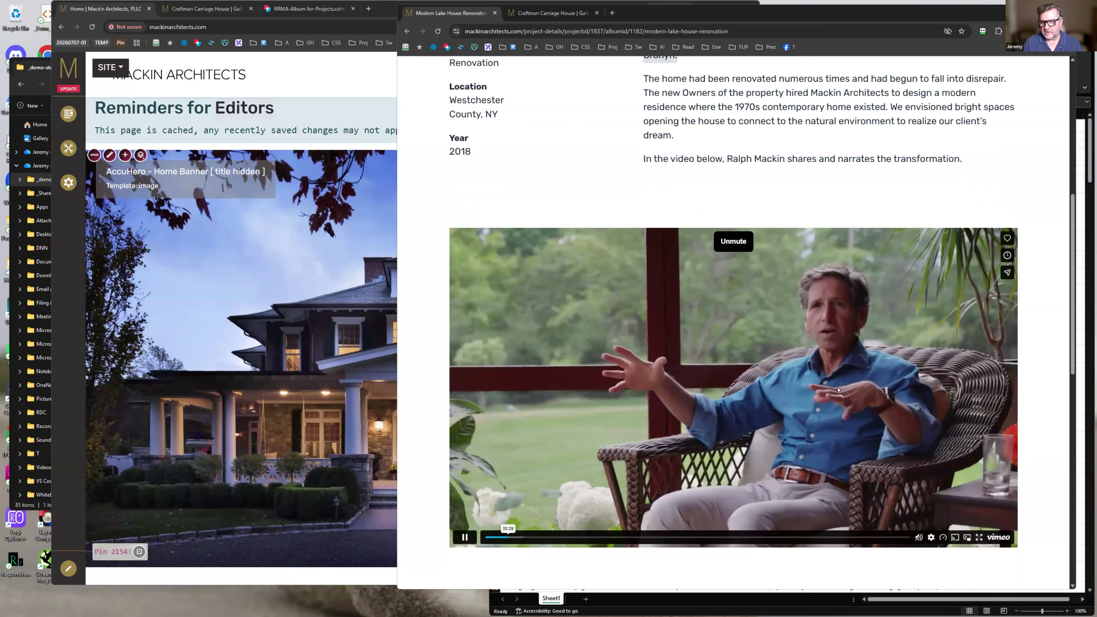
pyautogui.scroll(-10, 838, 390)
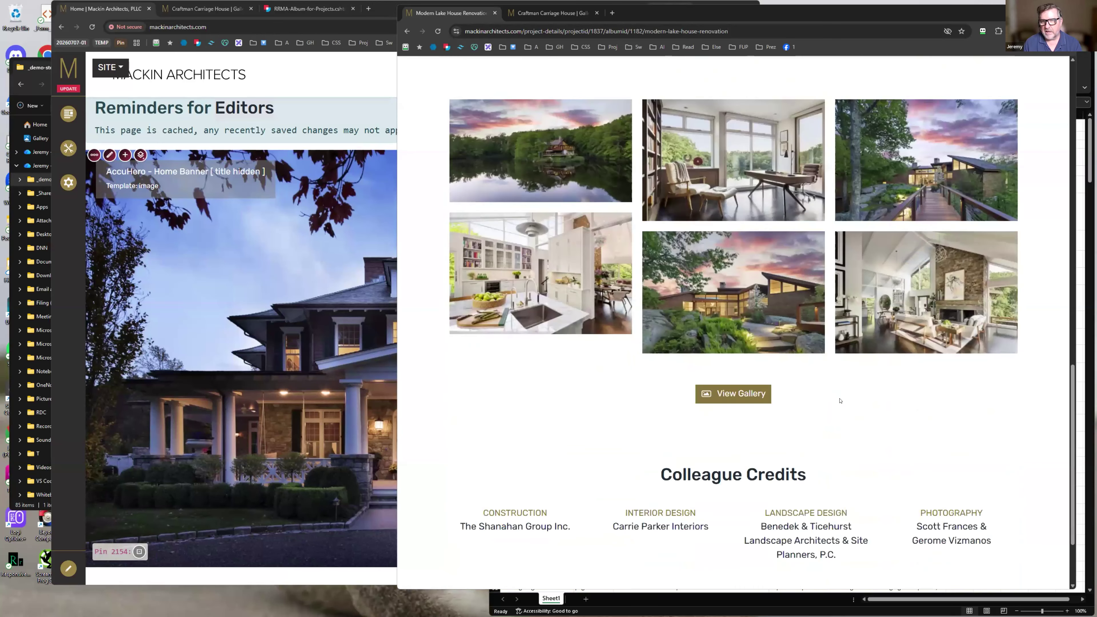
pyautogui.scroll(1, 840, 401)
pyautogui.scroll(-1, 654, 127)
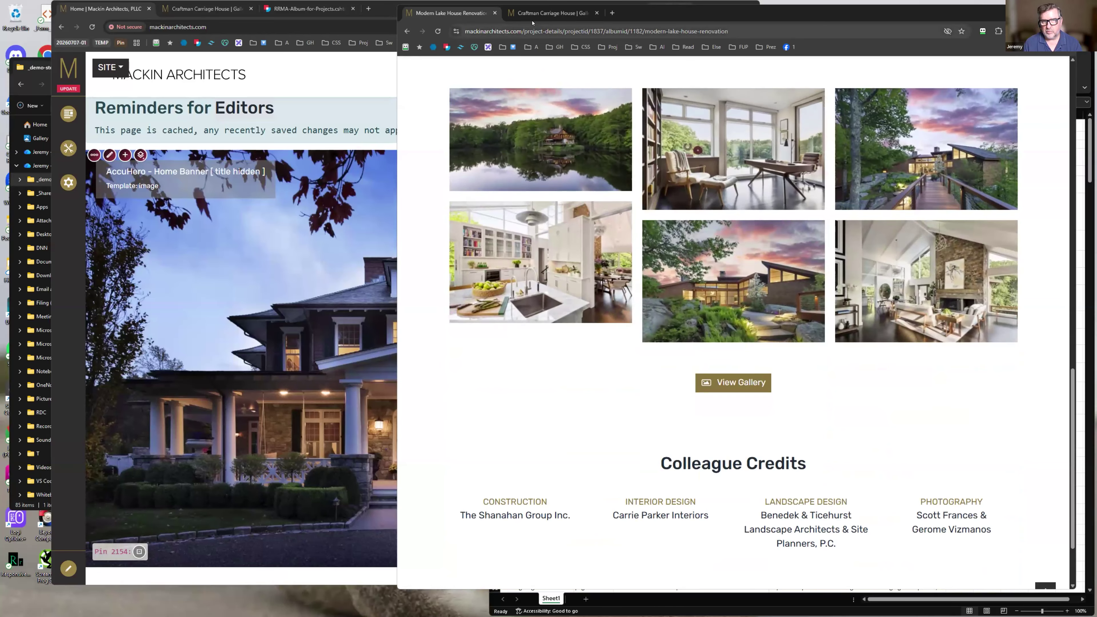
# View the Craftman Carriage House image gallery on the public site
pyautogui.click(536, 13)
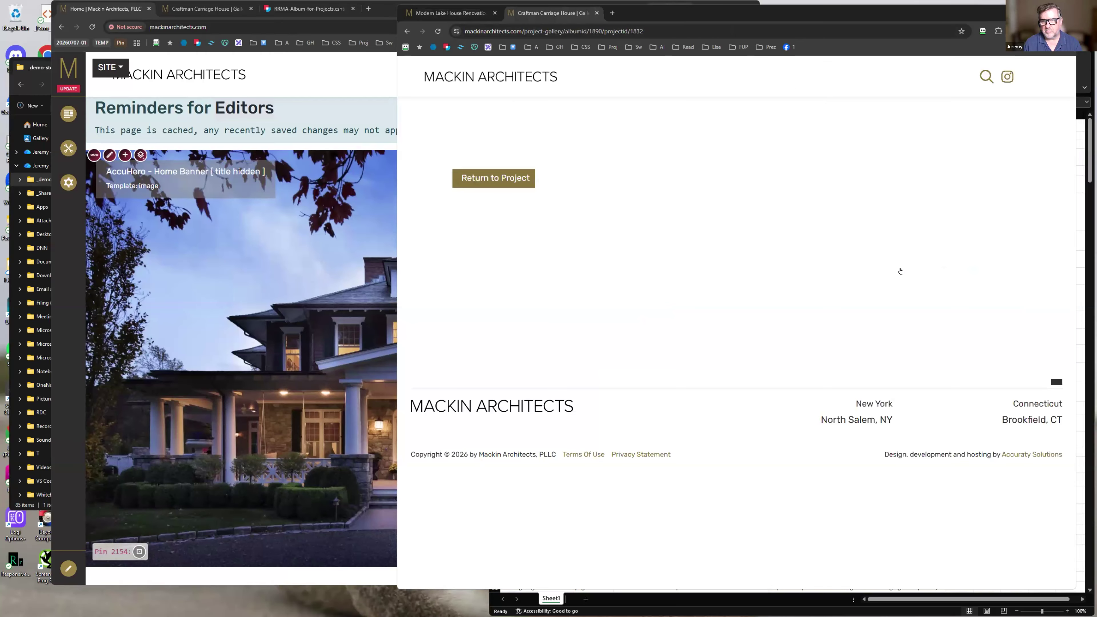
pyautogui.scroll(-1, 828, 408)
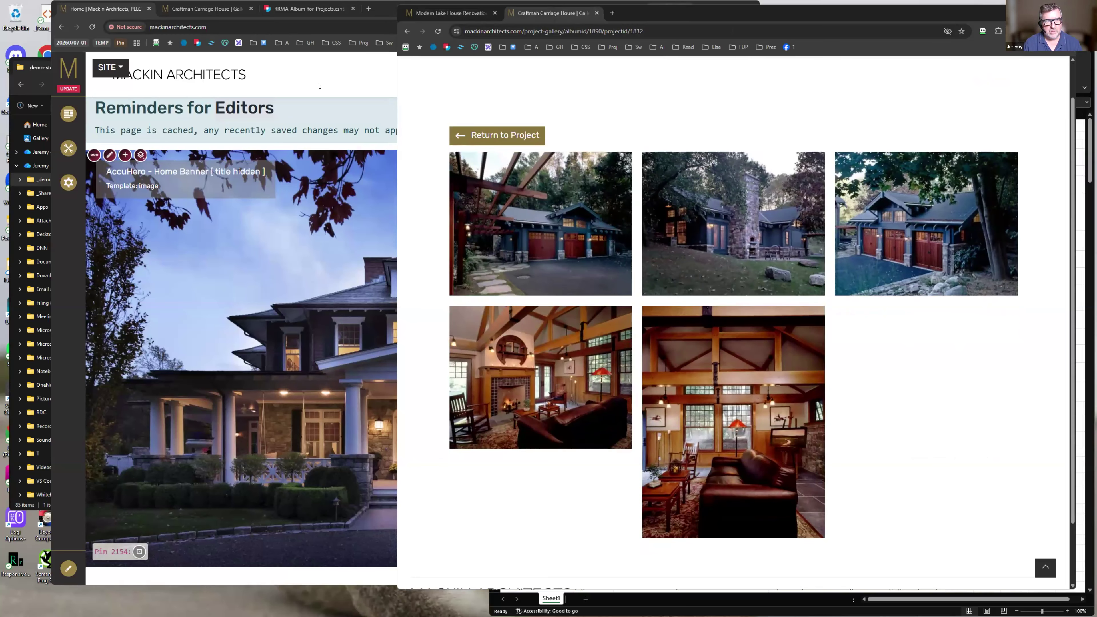
# Switch to the editor's browser window and reload the home page to view its changing banner
pyautogui.click(392, 304)
pyautogui.scroll(-1, 402, 304)
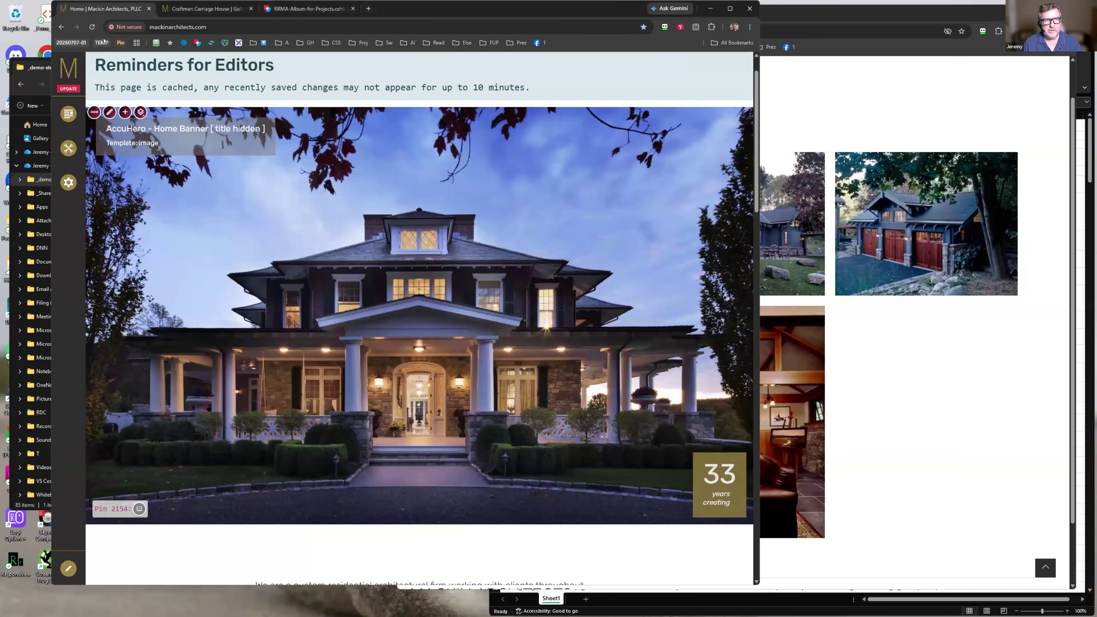
pyautogui.click(91, 27)
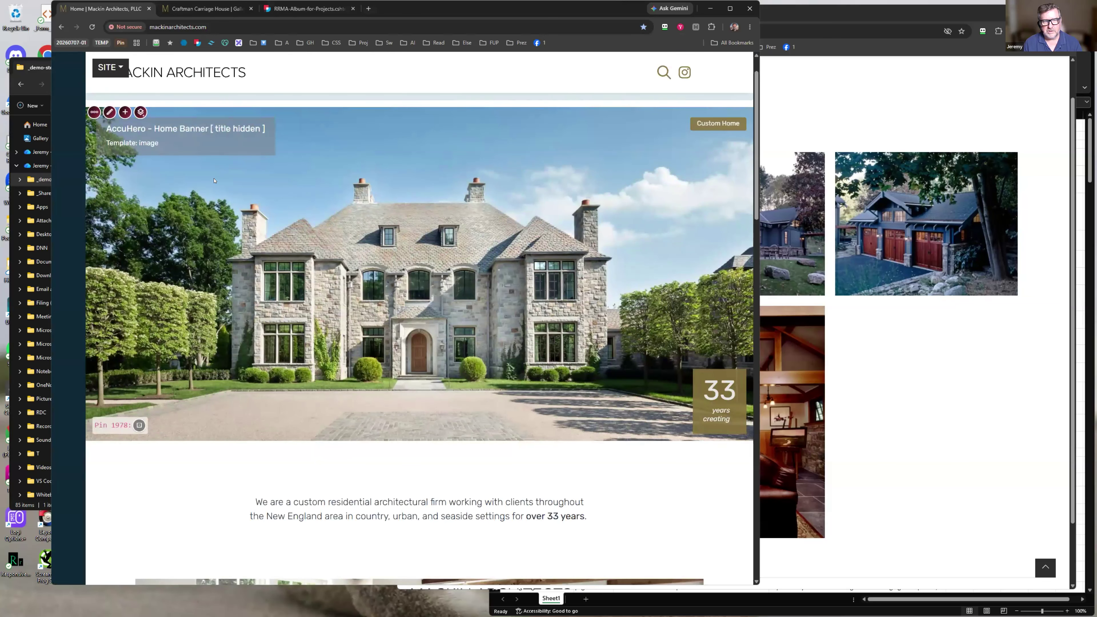
pyautogui.click(92, 27)
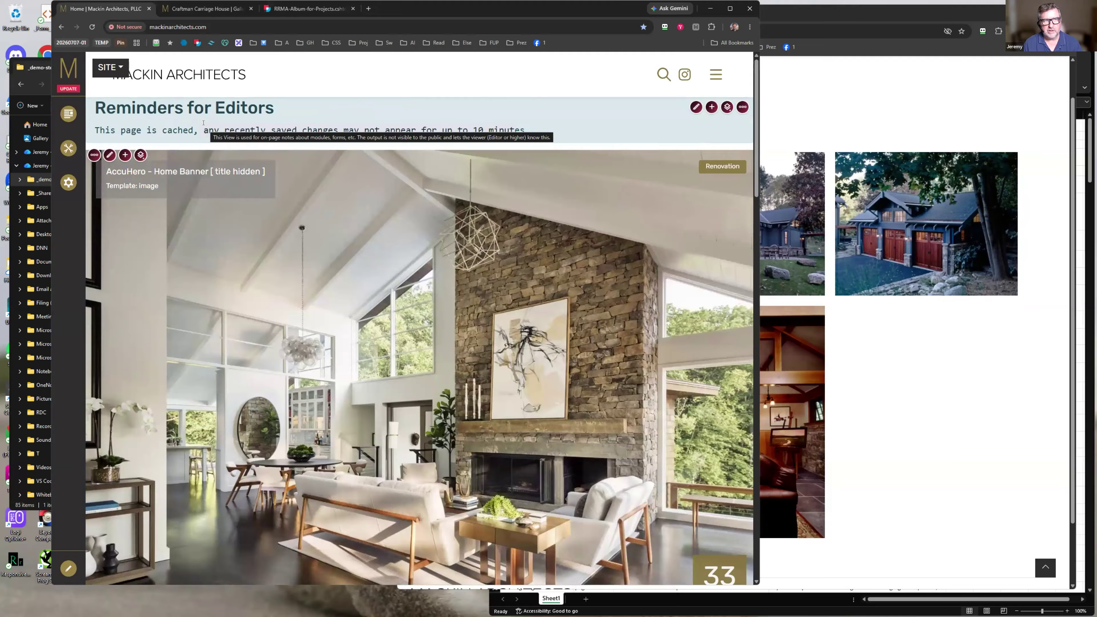
# Bring up the Craftman Carriage House gallery in the editor's browser window and close the Servers panel covering it
pyautogui.click(197, 11)
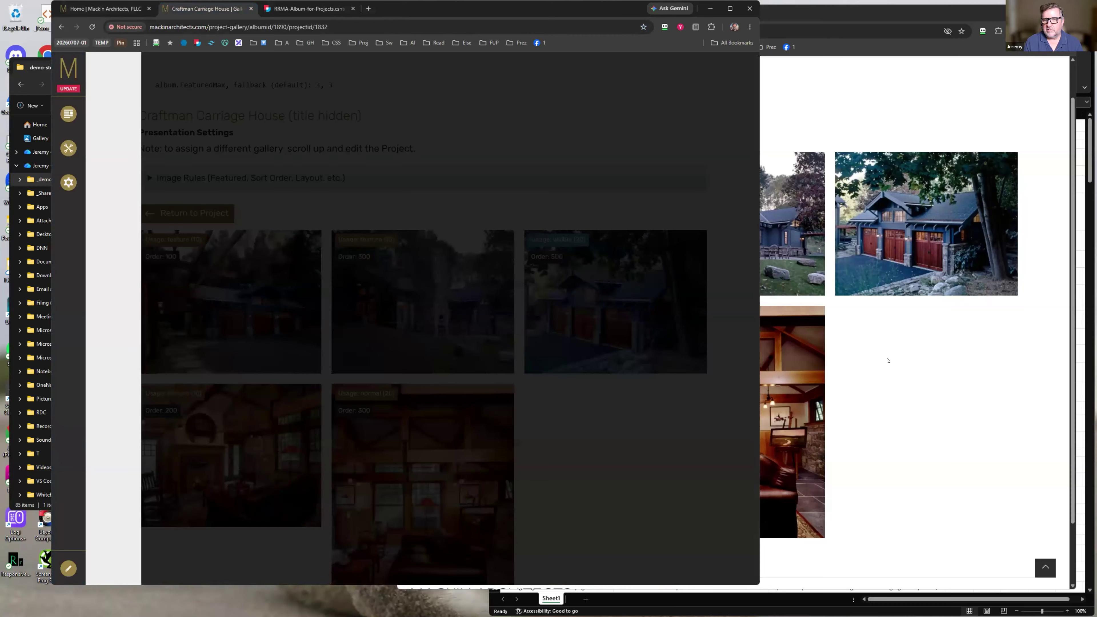
pyautogui.click(888, 361)
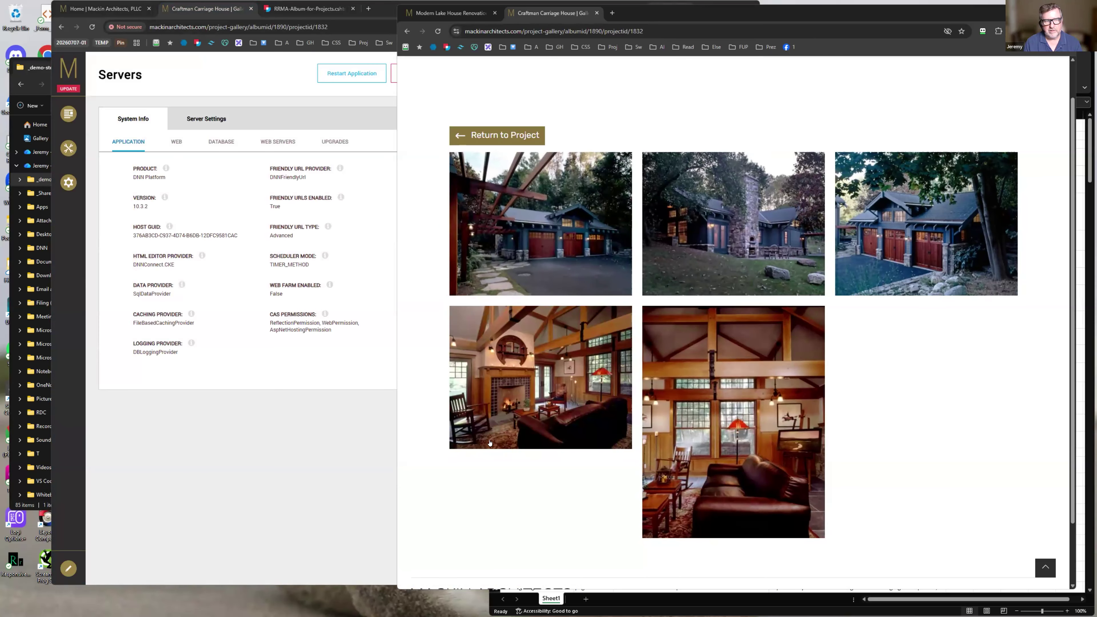
pyautogui.click(290, 432)
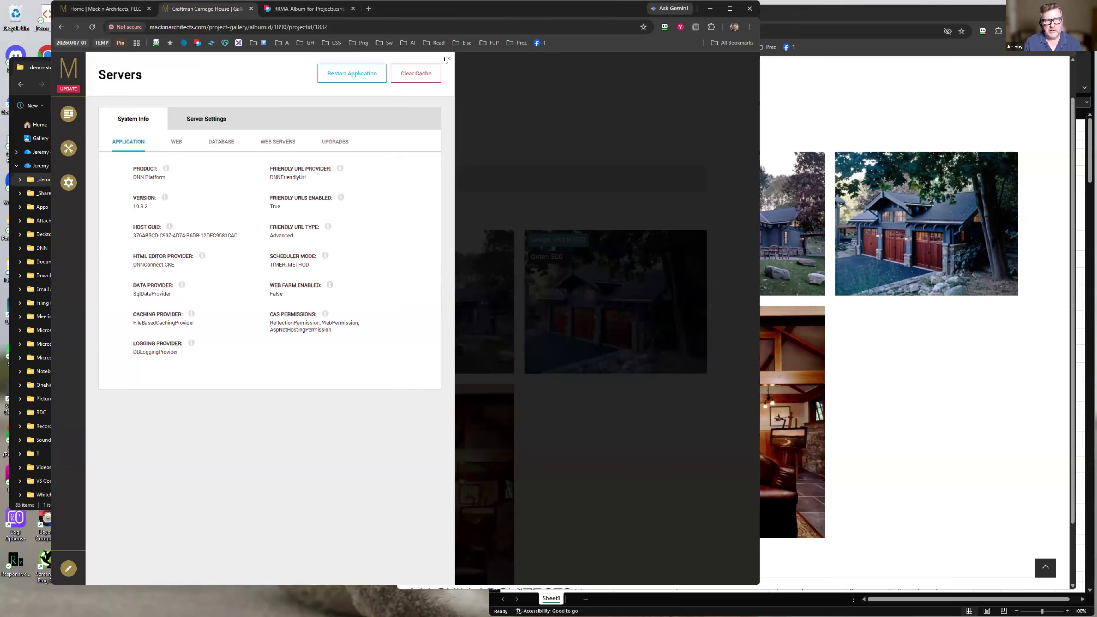
pyautogui.click(448, 187)
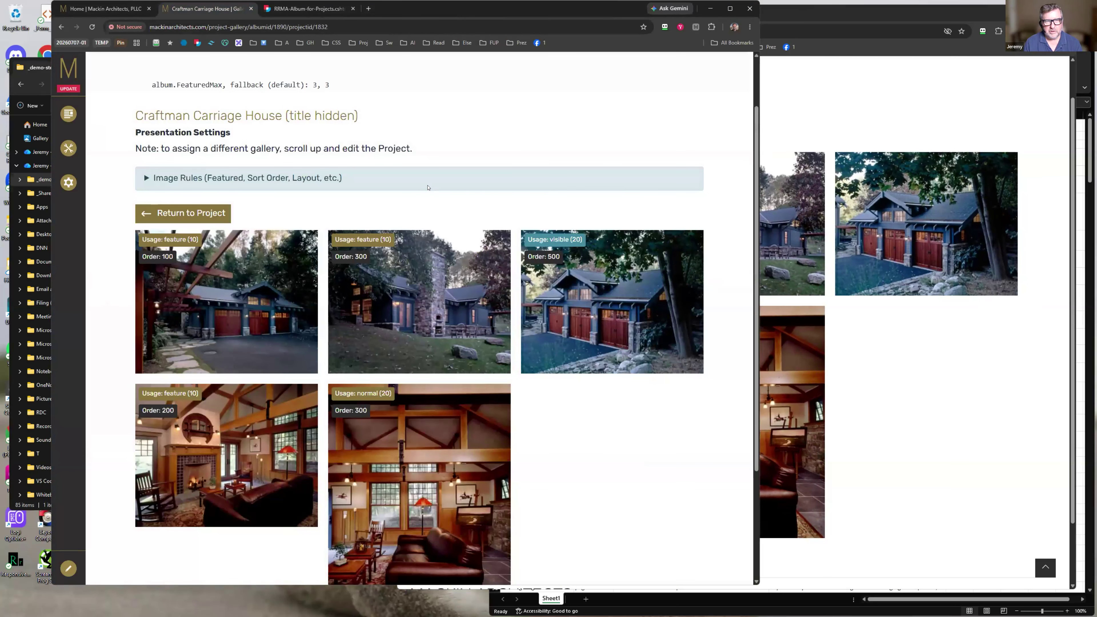
# Read the gallery's Image Rules, collapse them again and examine the usage labels on the images
pyautogui.scroll(-1, 464, 113)
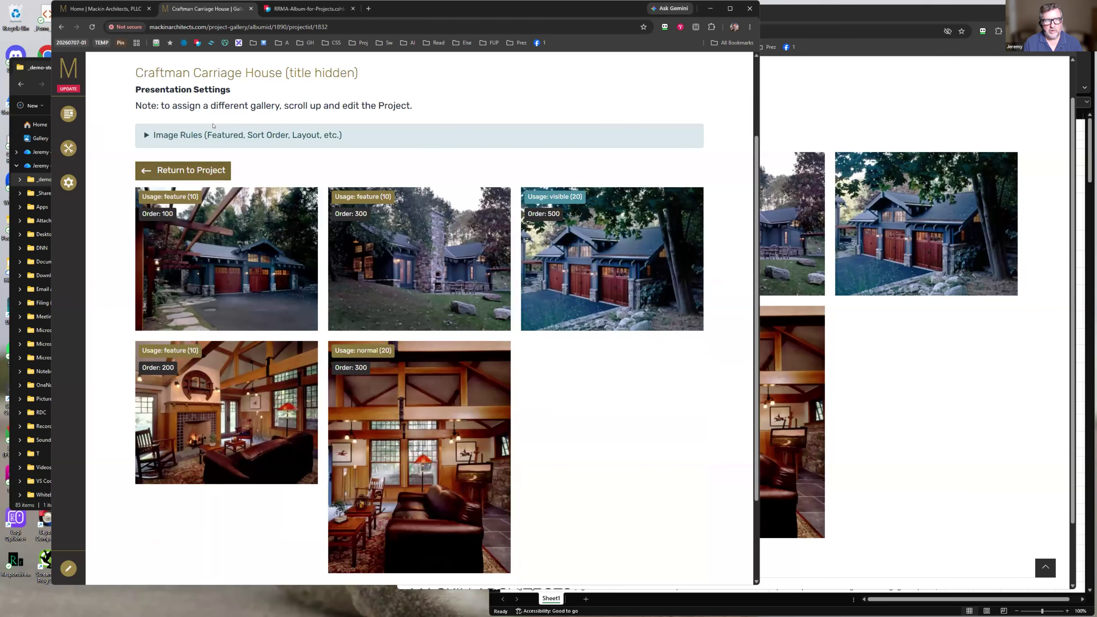
pyautogui.click(192, 136)
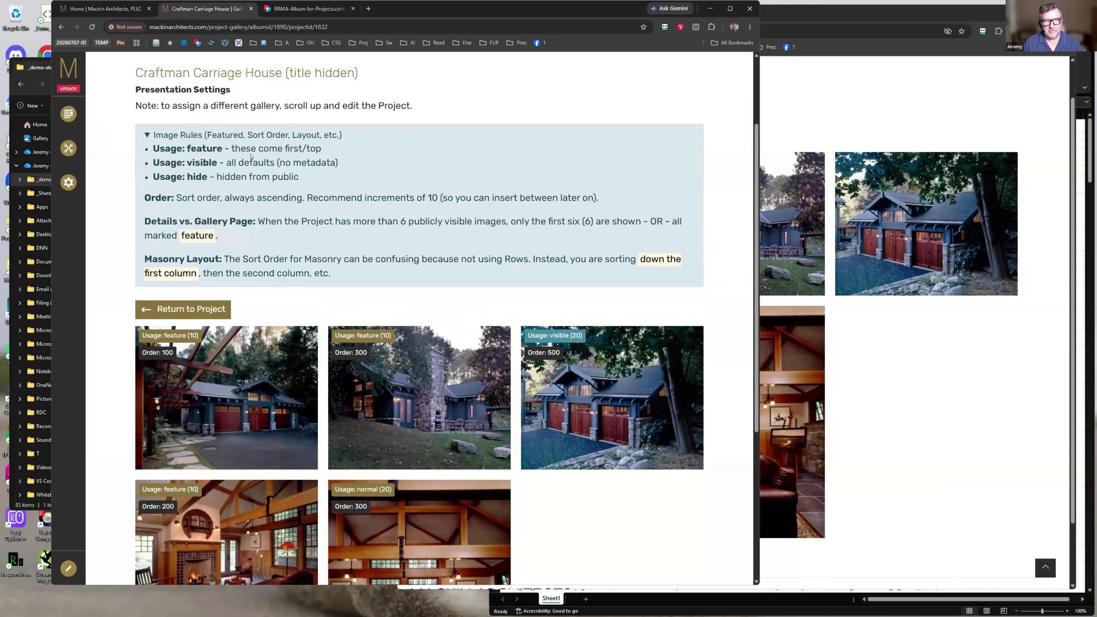
pyautogui.click(195, 136)
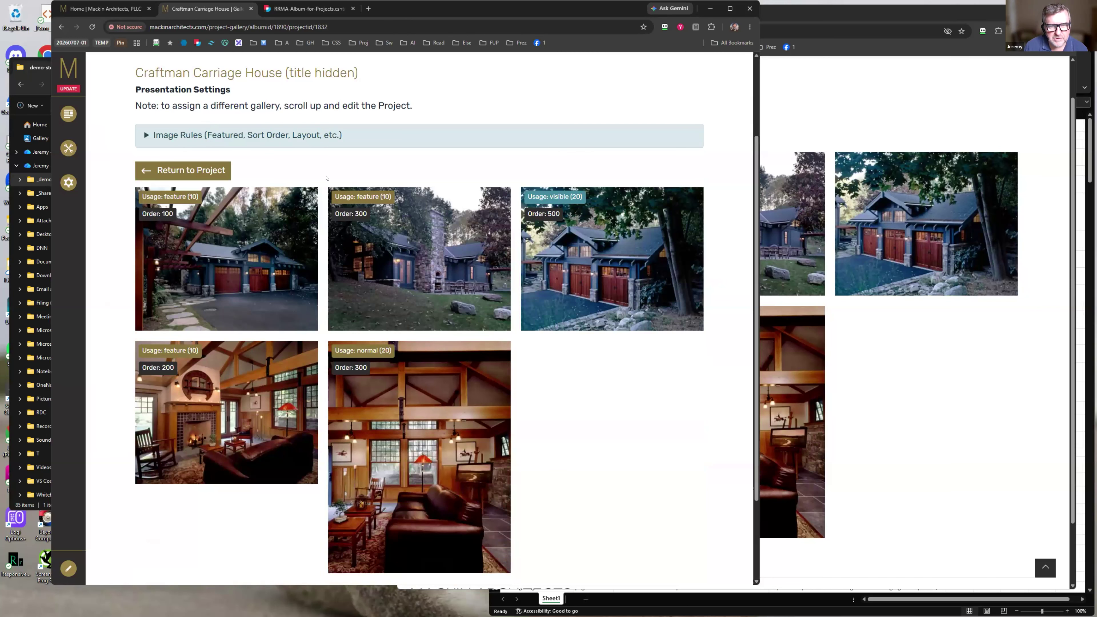
pyautogui.moveTo(359, 198)
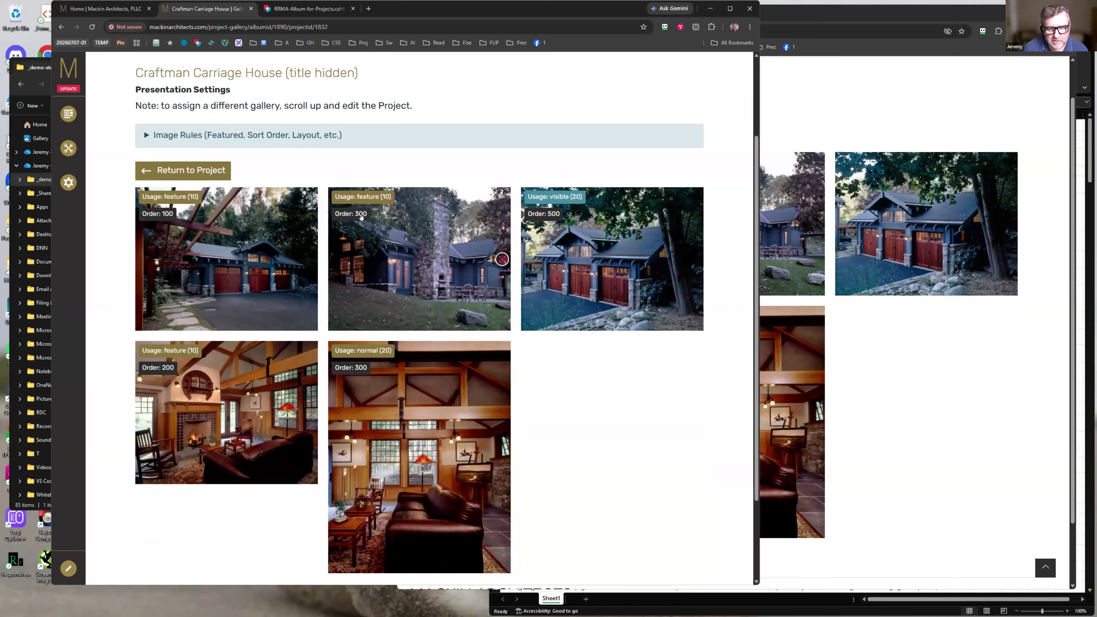
pyautogui.moveTo(560, 196)
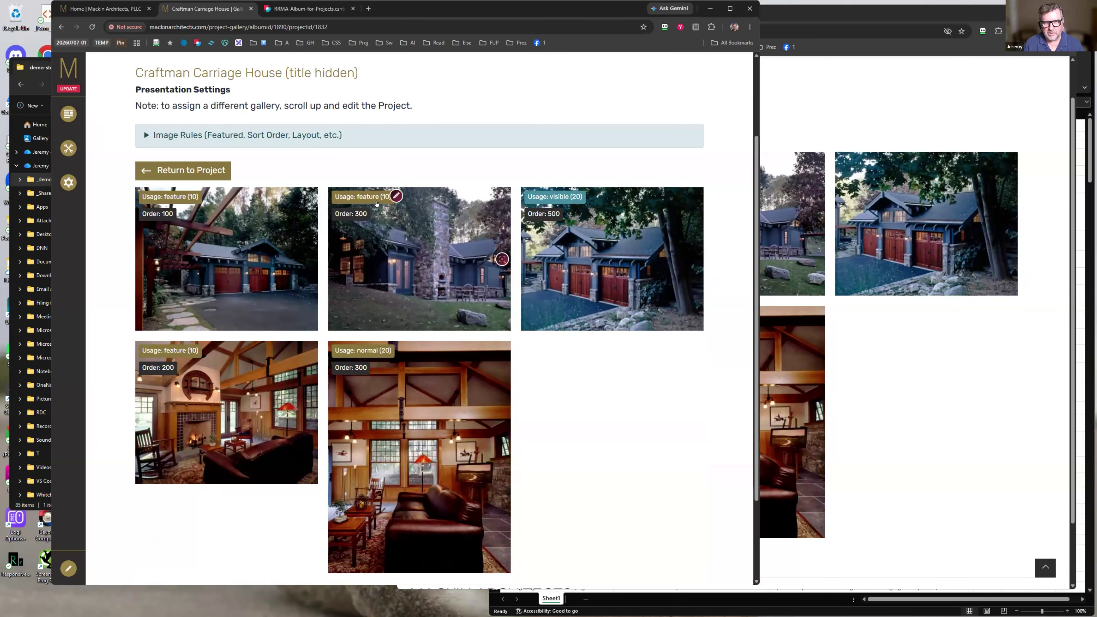
# Go from the public gallery to the Carriage House project page and view its featured images
pyautogui.click(901, 383)
pyautogui.press('F5')
pyautogui.scroll(-5, 840, 355)
# In the editor's window, inspect the metadata of the stone-chimney house image and close it without changes
pyautogui.click(396, 199)
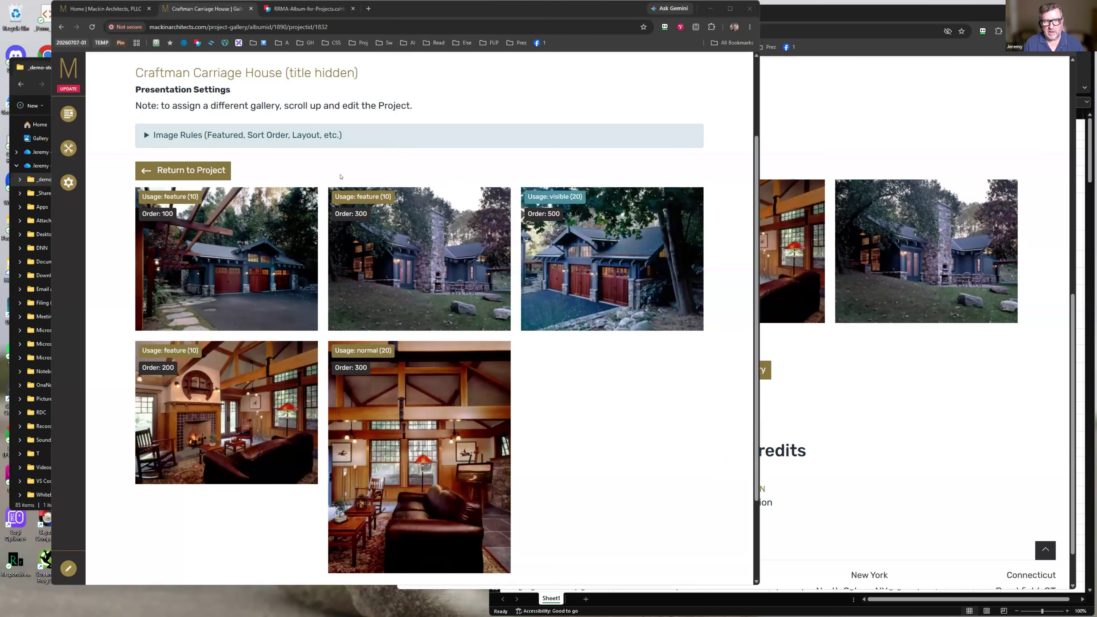
pyautogui.moveTo(396, 198)
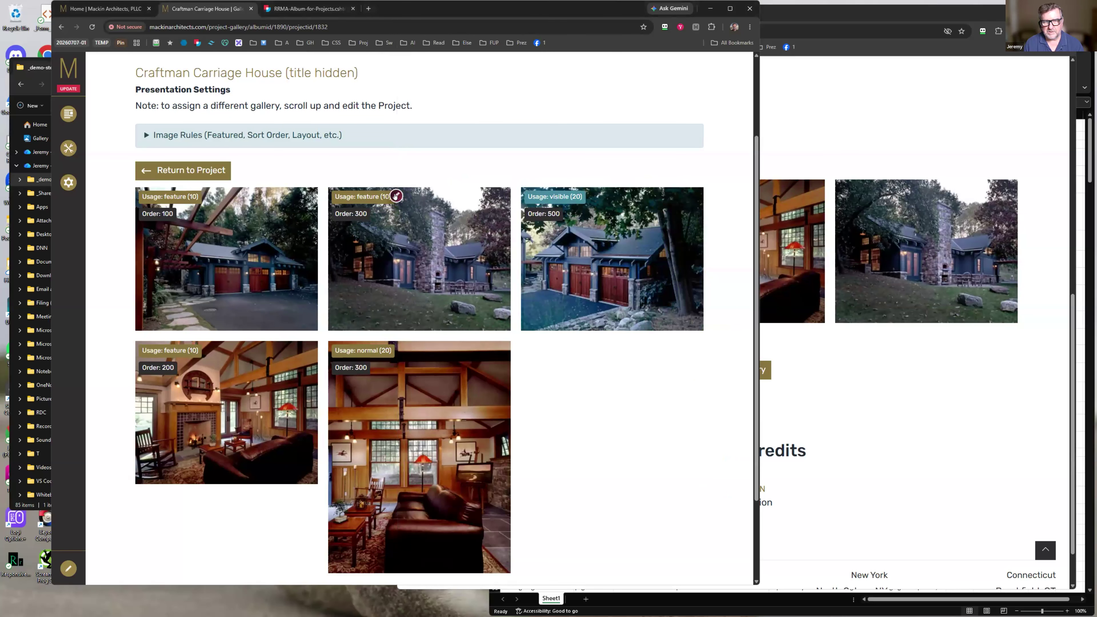
pyautogui.click(396, 195)
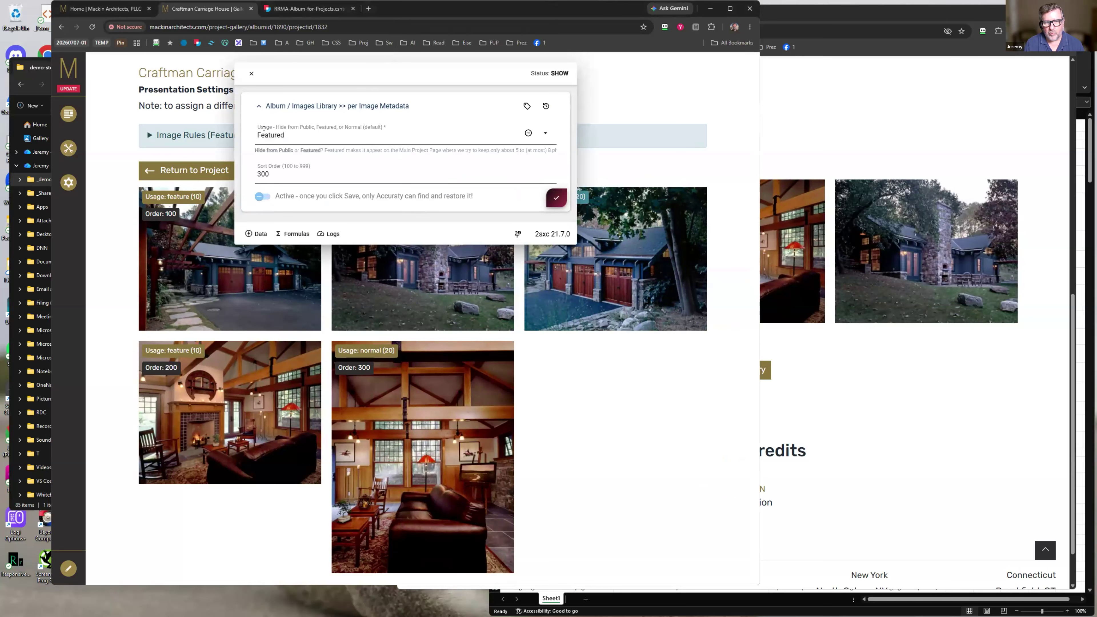
pyautogui.click(252, 74)
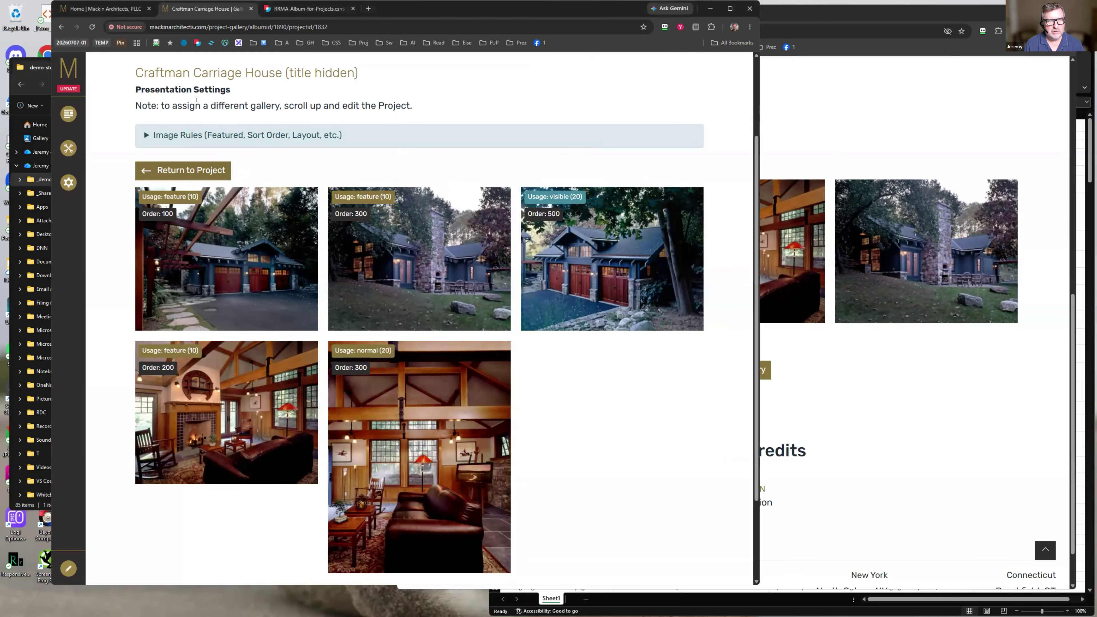
# Open the Image Gallery app's administration and show the field list of the Album content type
pyautogui.moveTo(346, 77)
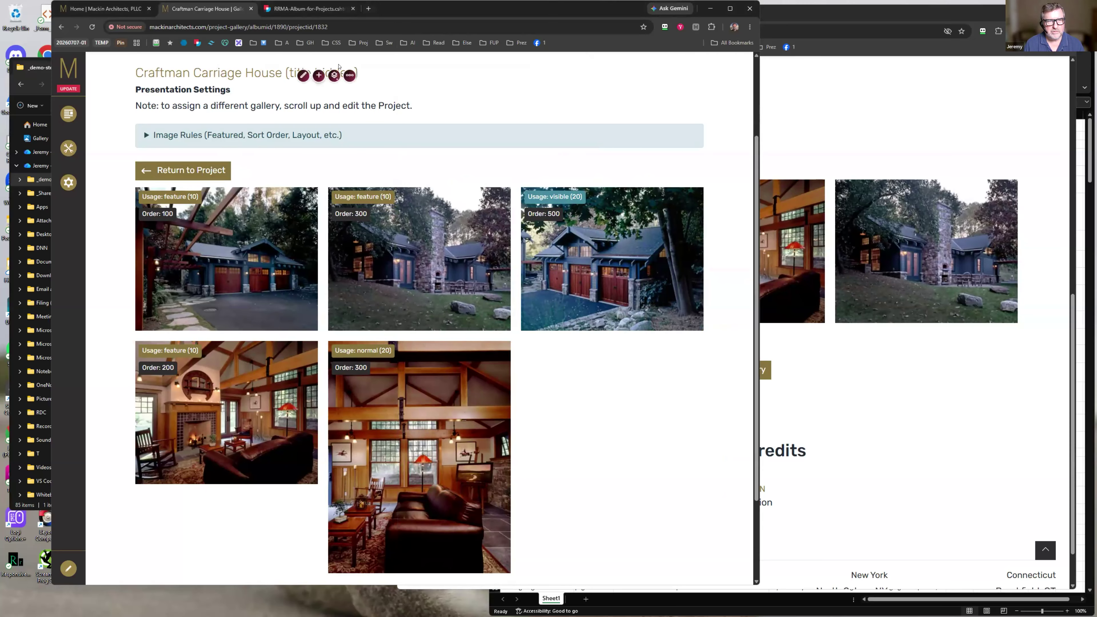
pyautogui.click(346, 76)
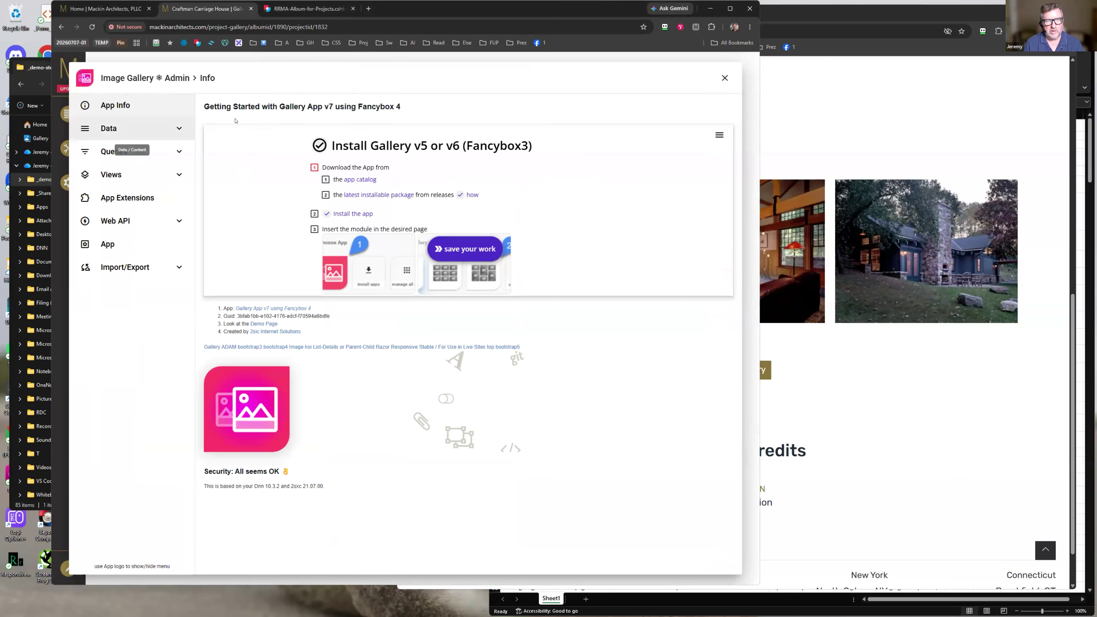
pyautogui.click(127, 129)
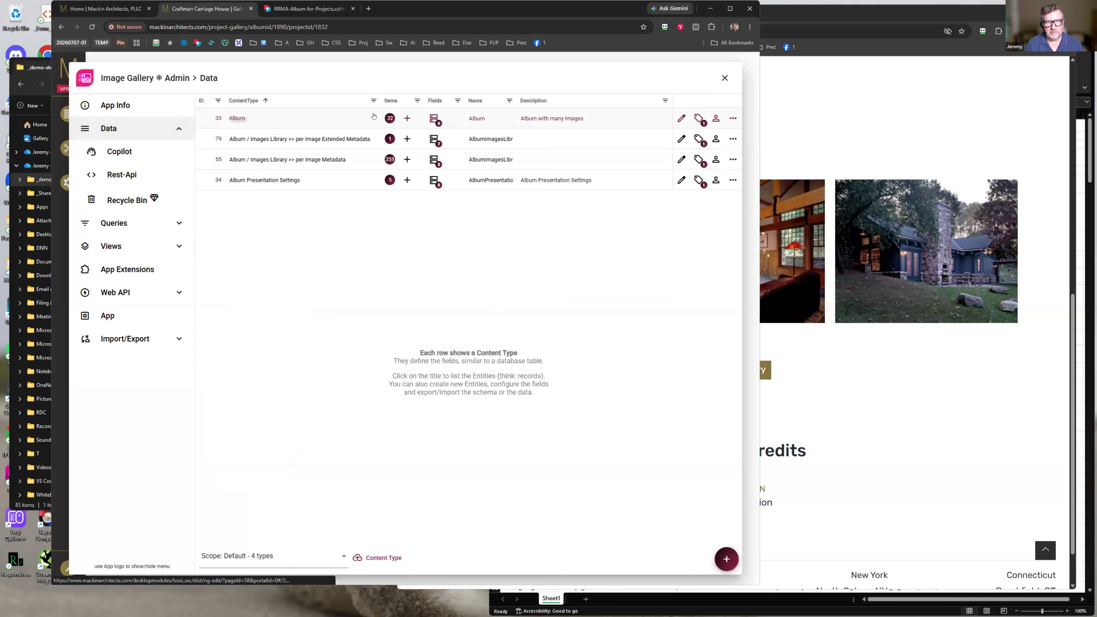
pyautogui.click(433, 119)
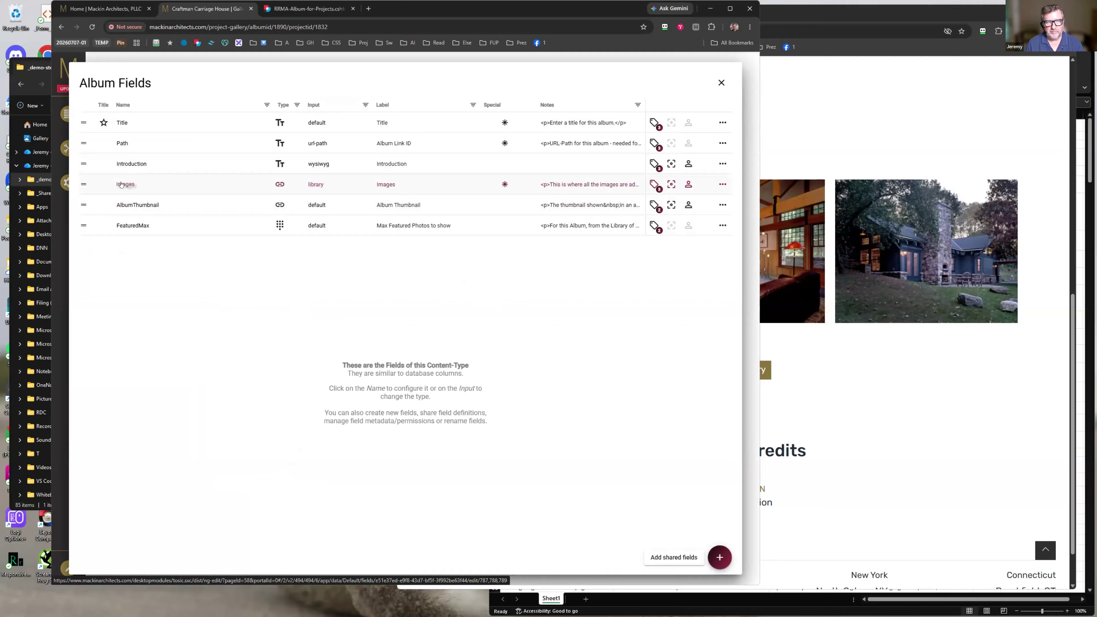
# Switch from the Album fields to the Album data and examine the image library of the Lake Front Cape Remodel album
pyautogui.click(722, 83)
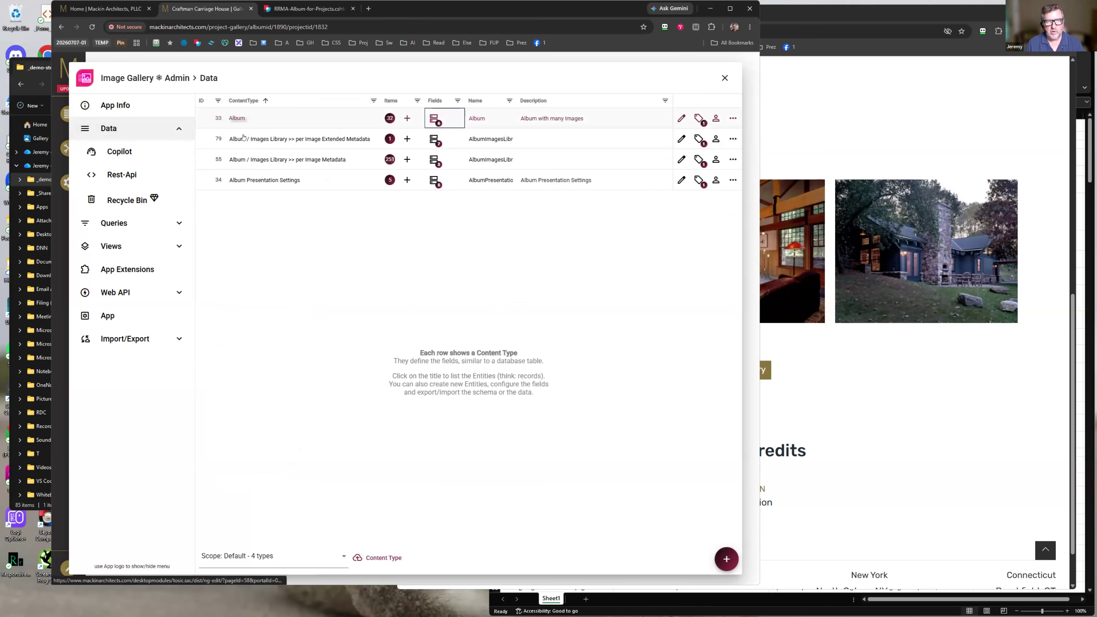
pyautogui.click(242, 120)
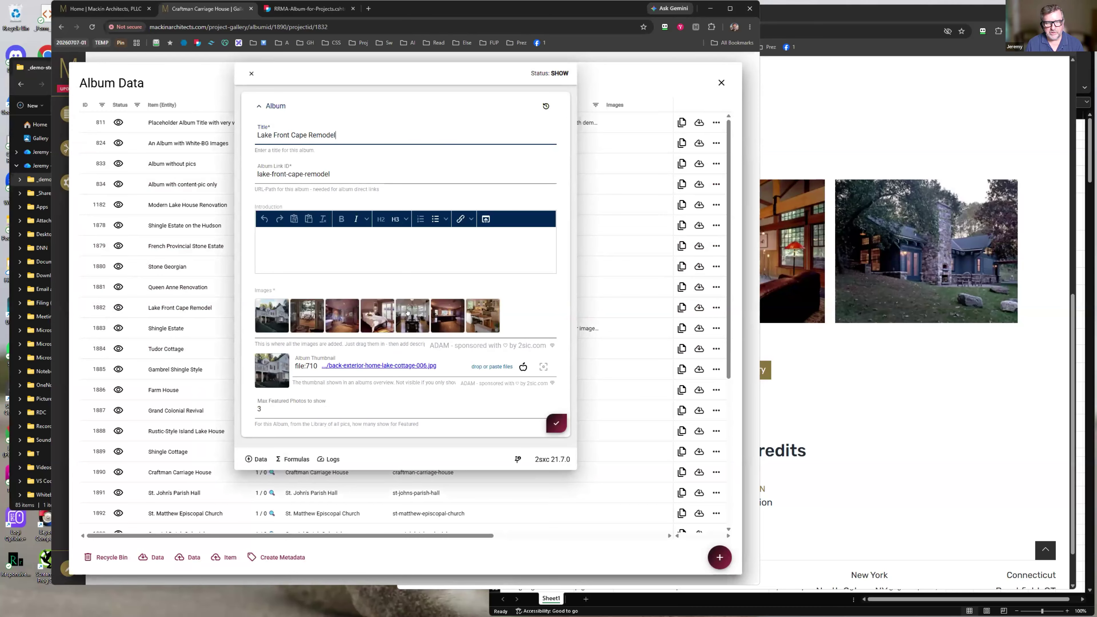
pyautogui.click(407, 311)
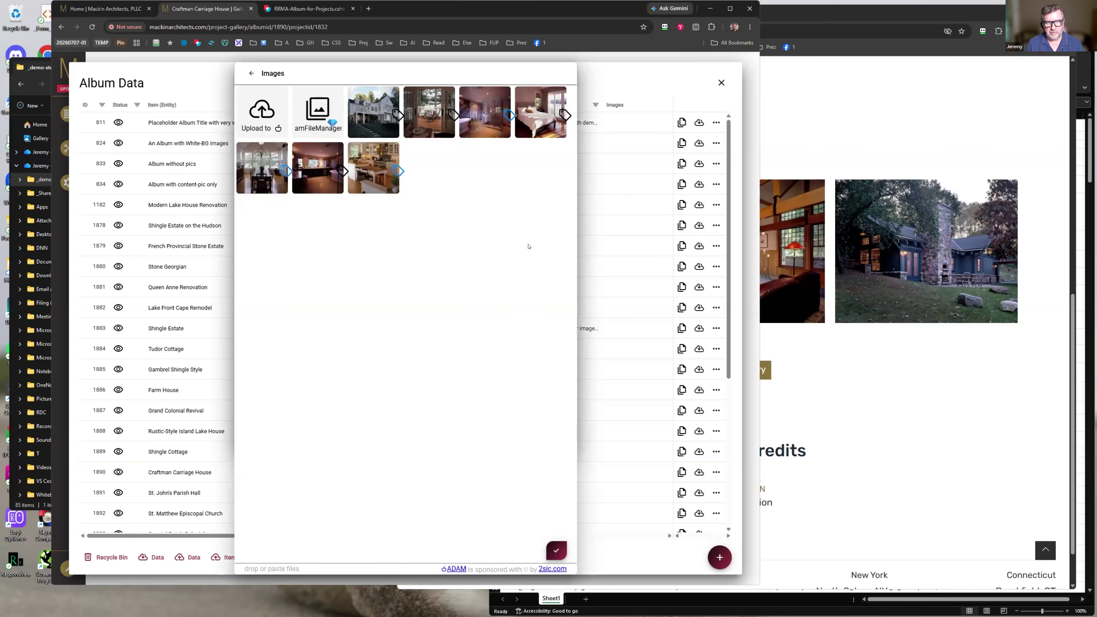
pyautogui.moveTo(395, 169)
pyautogui.click(251, 73)
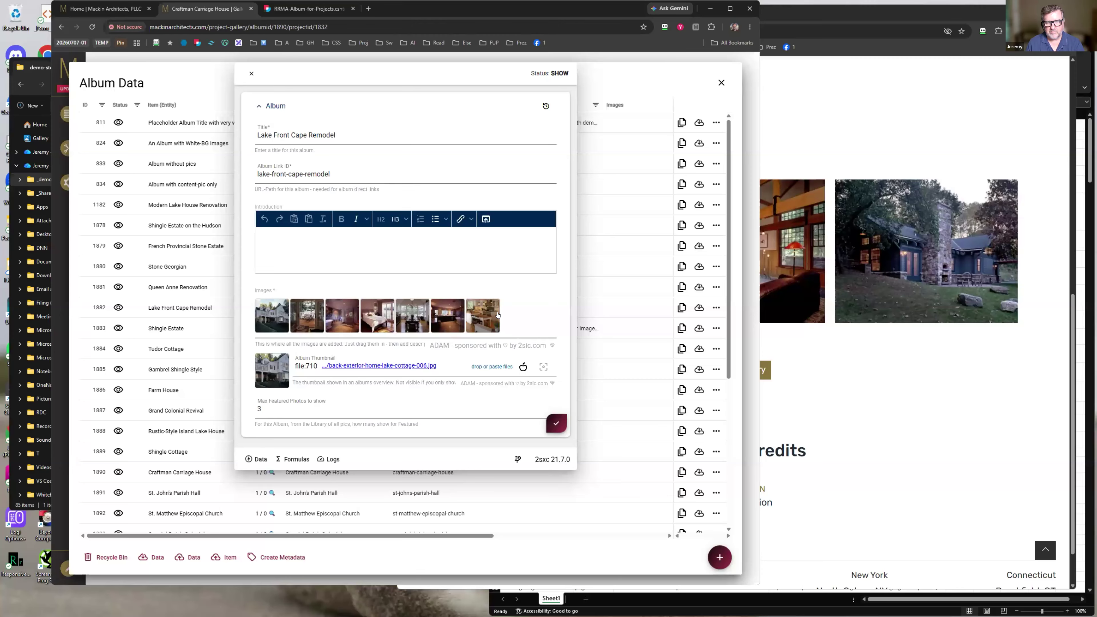
pyautogui.click(412, 316)
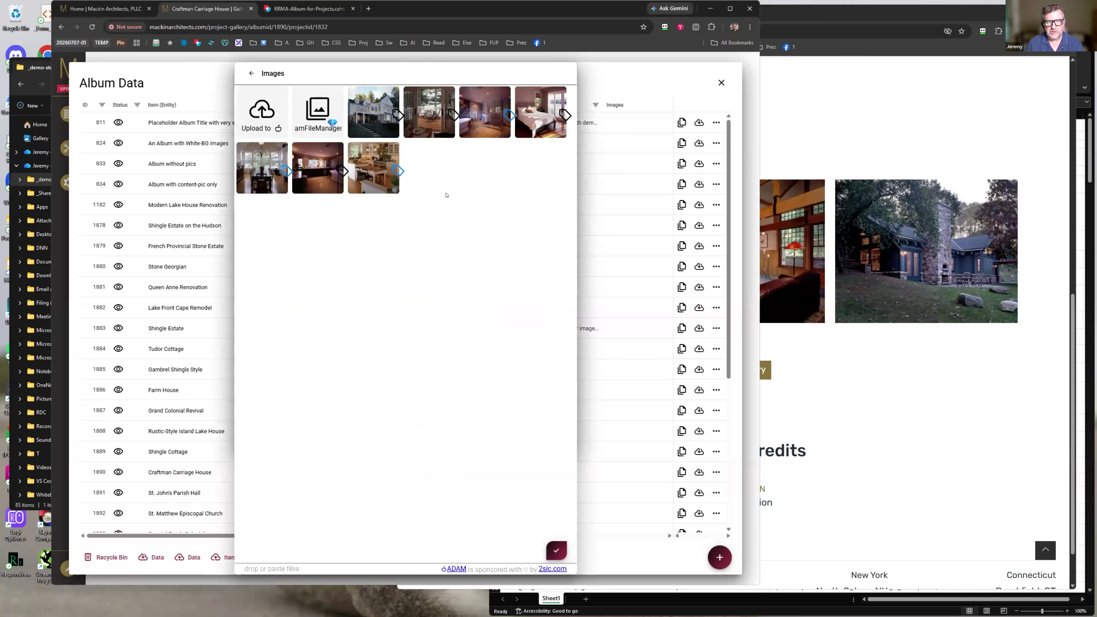
pyautogui.moveTo(511, 116)
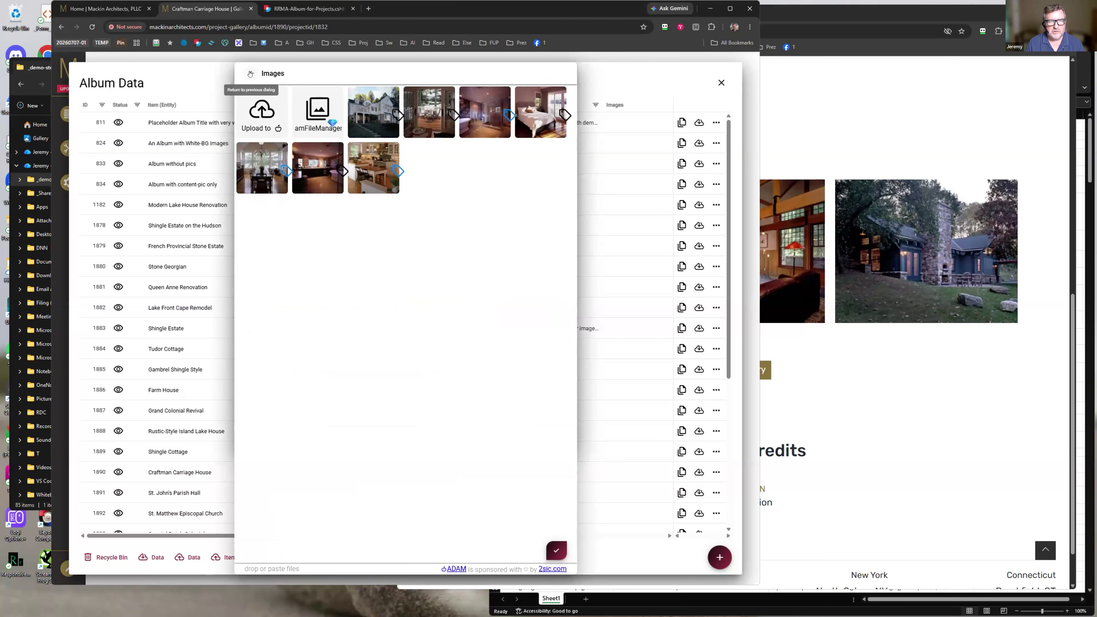
pyautogui.click(252, 73)
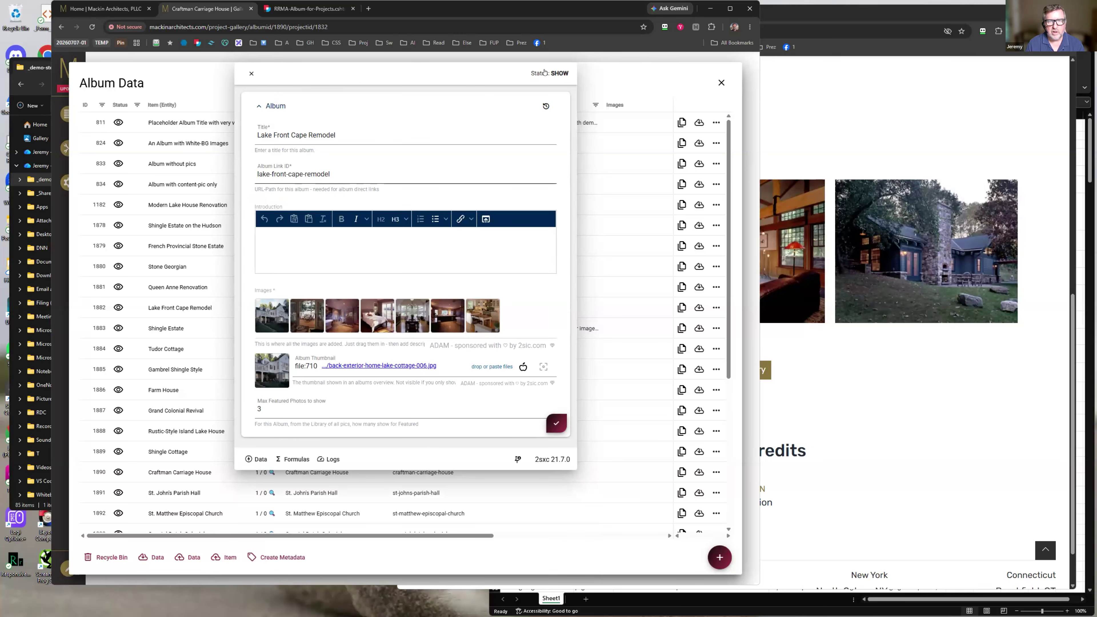
# Close the album and the app administration without changes, and look over the public Carriage House project page
pyautogui.click(250, 74)
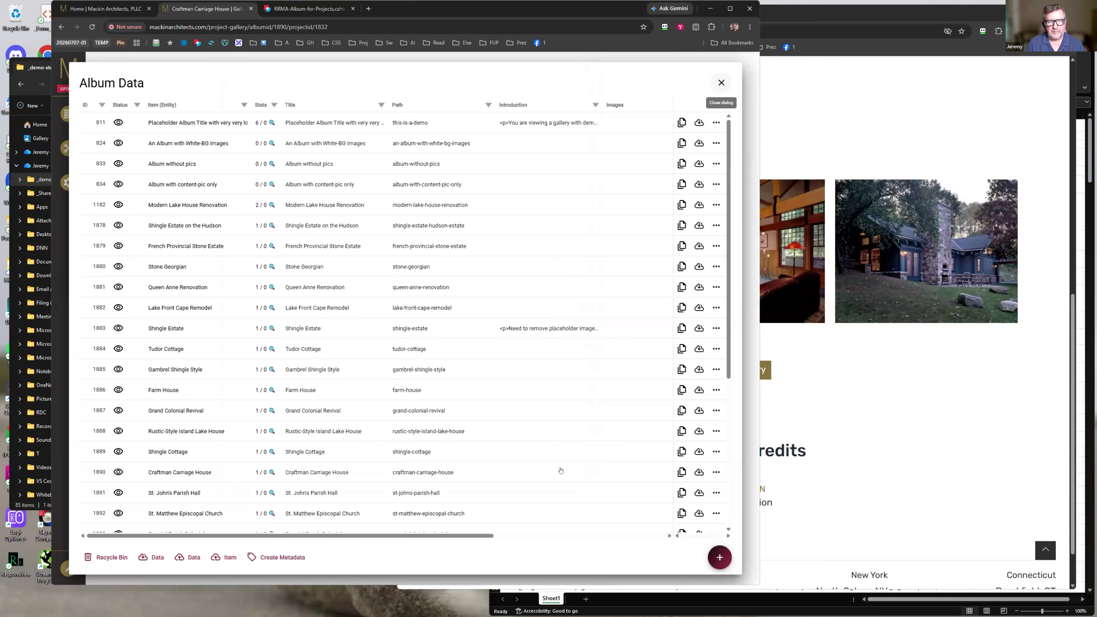
pyautogui.click(720, 82)
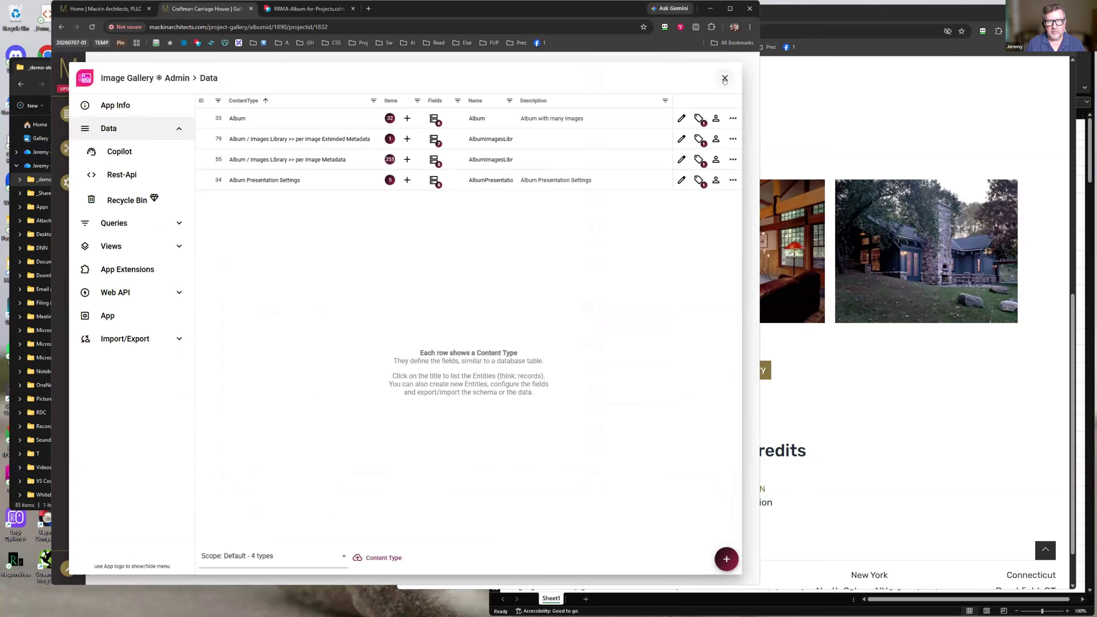
pyautogui.click(725, 82)
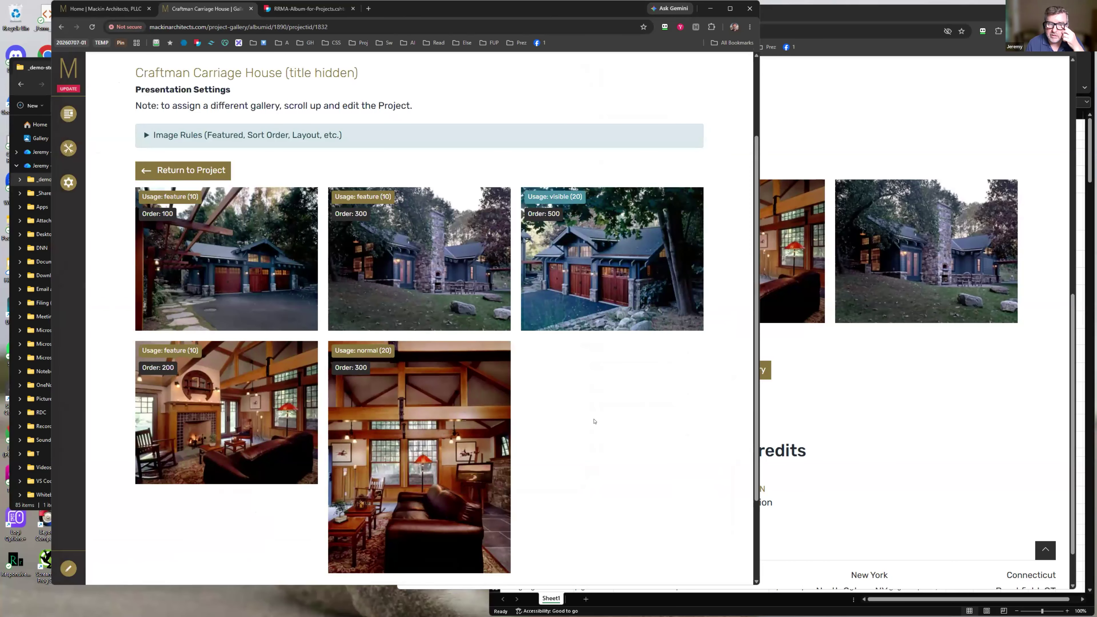
pyautogui.click(771, 240)
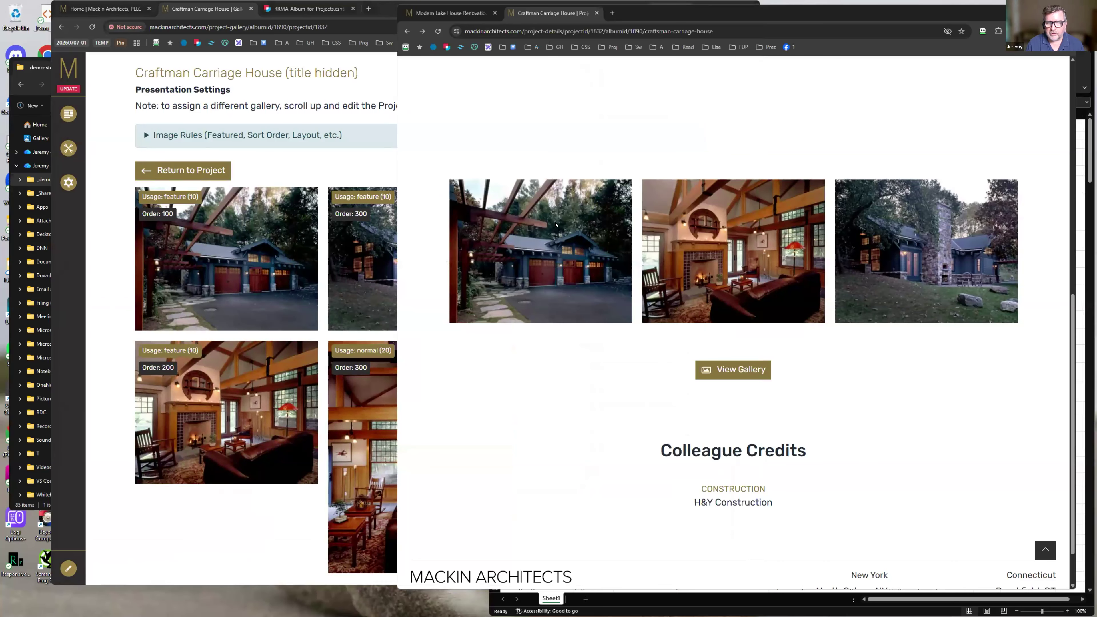
pyautogui.scroll(15, 770, 240)
pyautogui.scroll(-15, 770, 240)
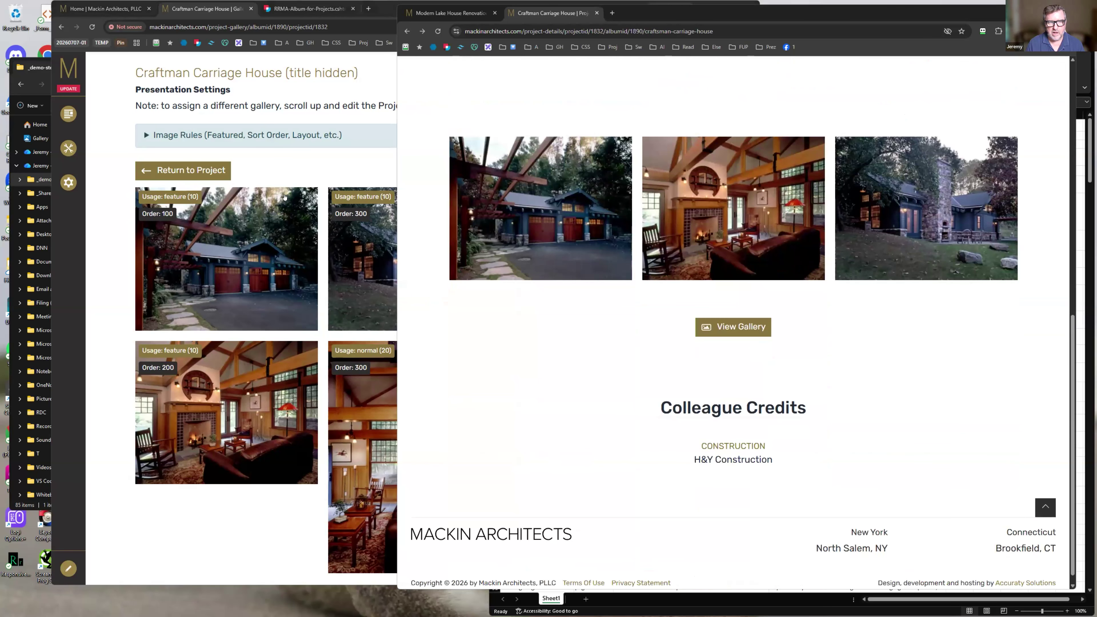
# Set the usage of the featured garage image with order 100 to Normal (default) and save it
pyautogui.click(319, 191)
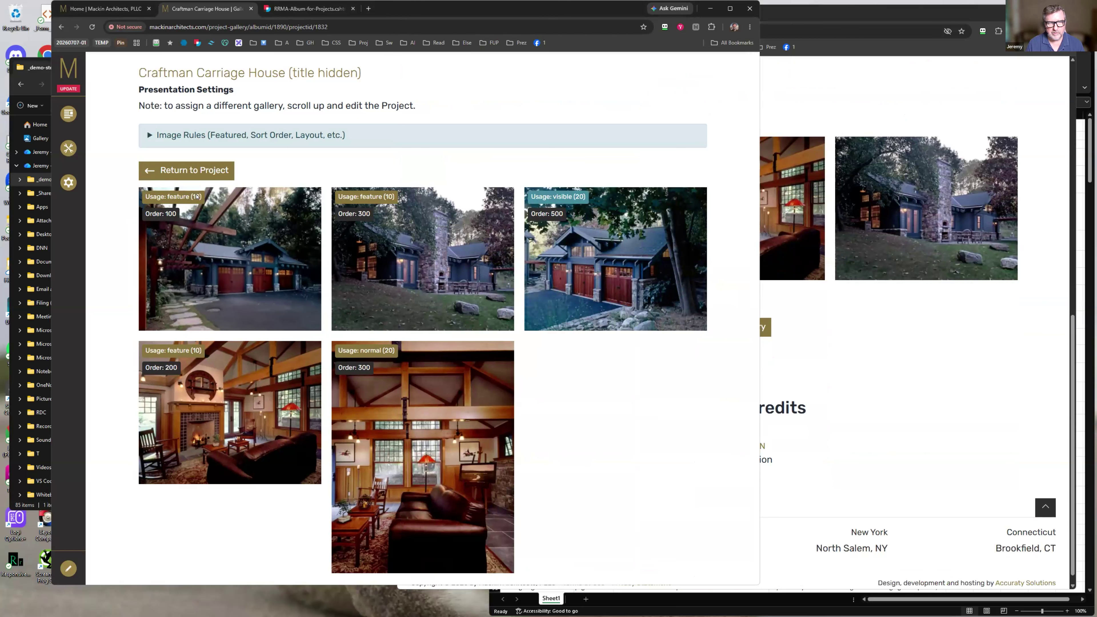
pyautogui.click(196, 197)
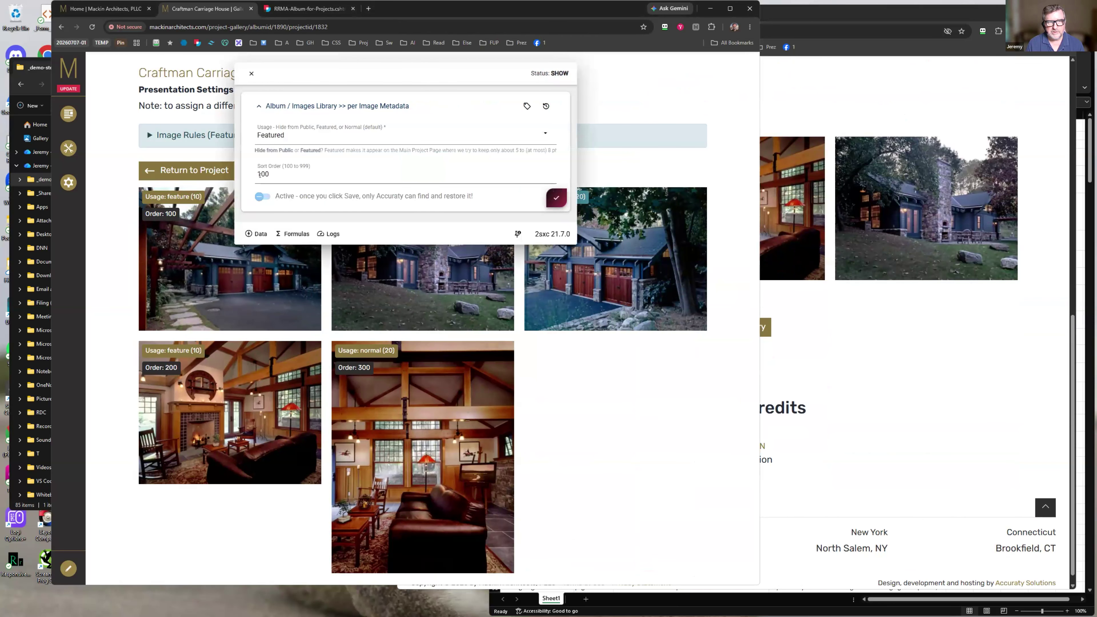
pyautogui.click(285, 135)
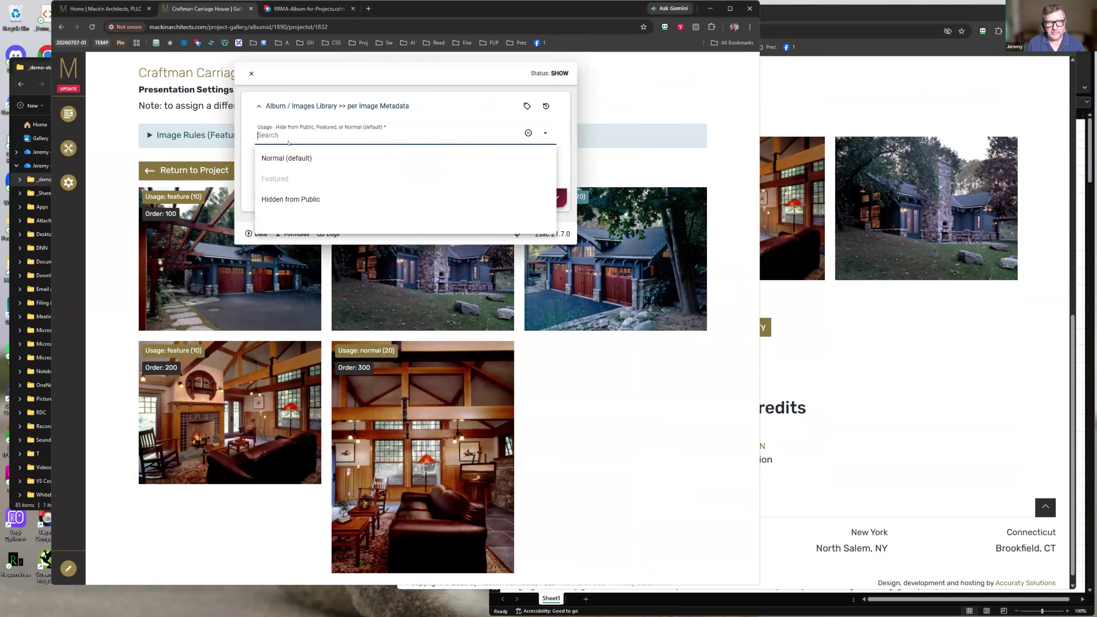
pyautogui.click(285, 159)
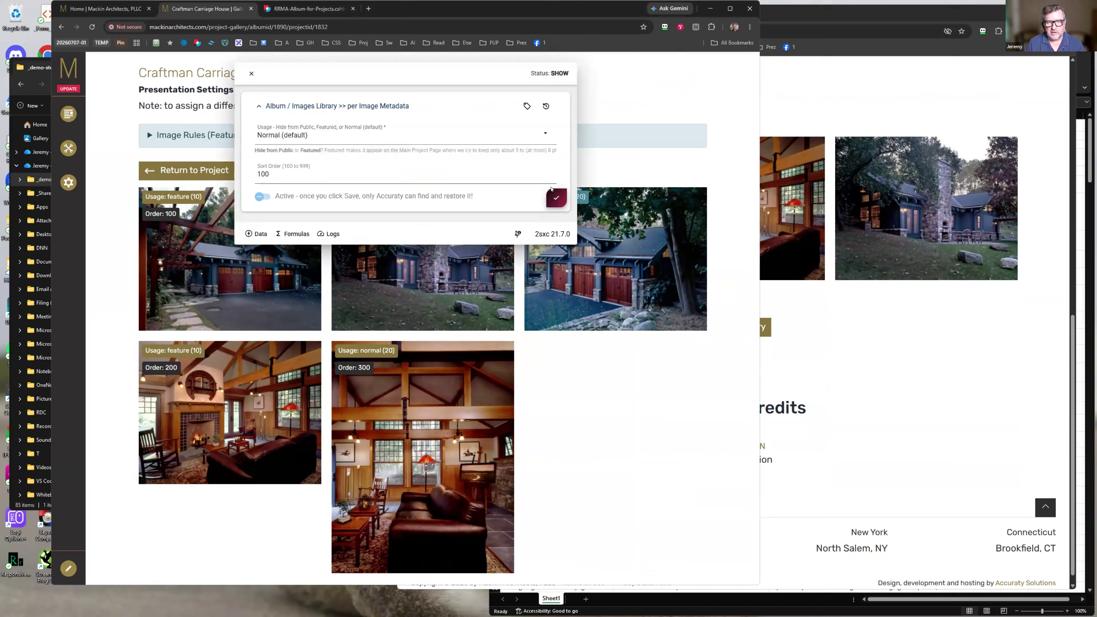
pyautogui.click(555, 197)
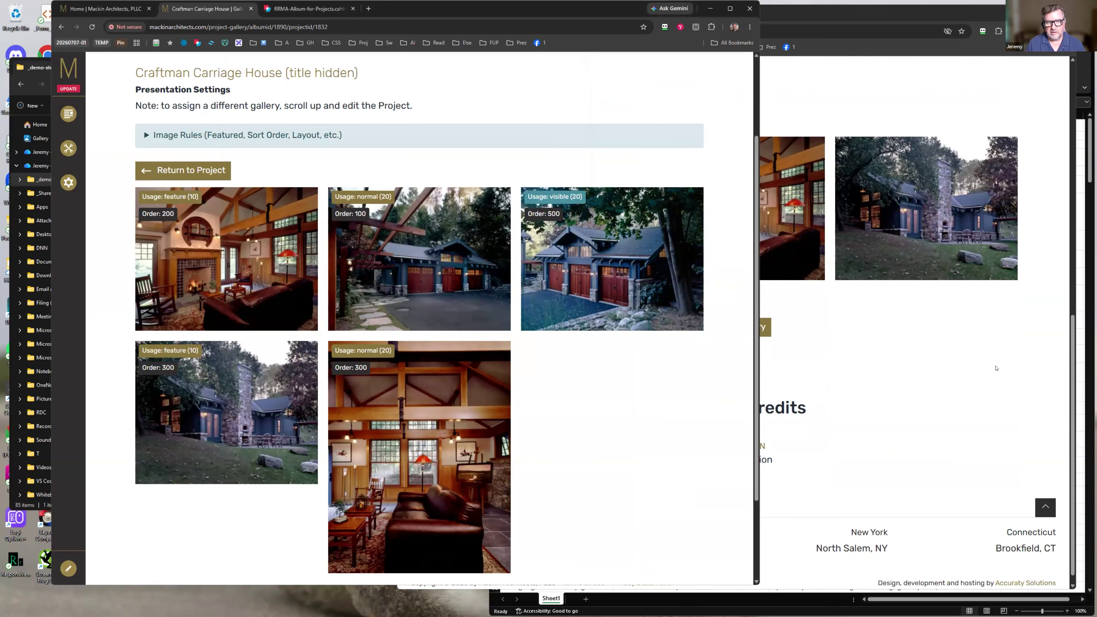
# Reload the public Carriage House project page and check which featured images it shows
pyautogui.click(996, 369)
pyautogui.click(438, 31)
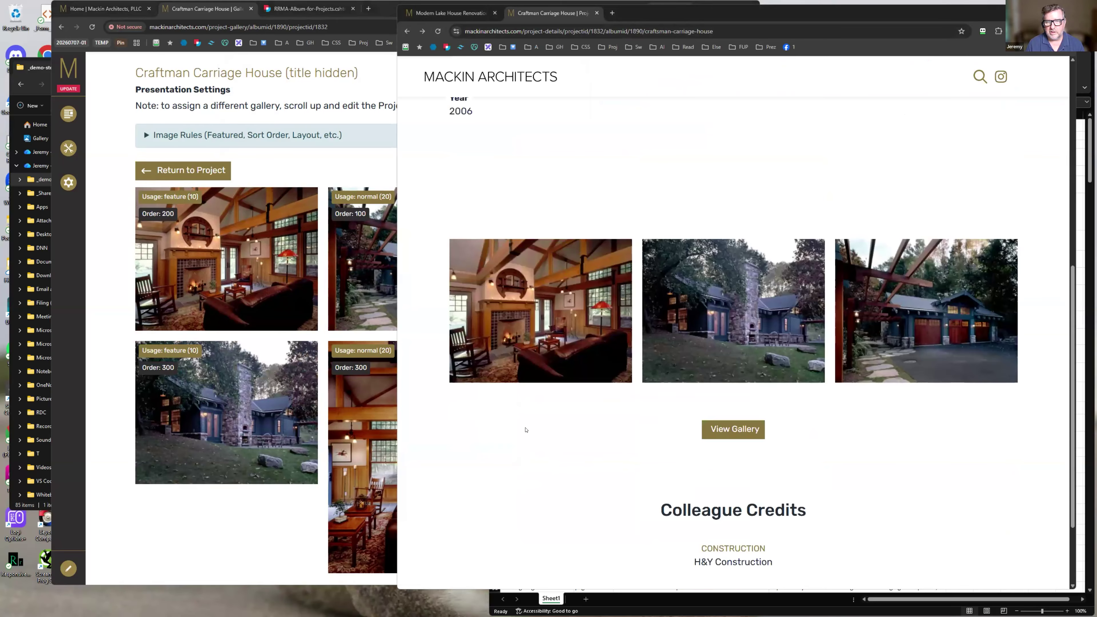
pyautogui.scroll(-2, 526, 430)
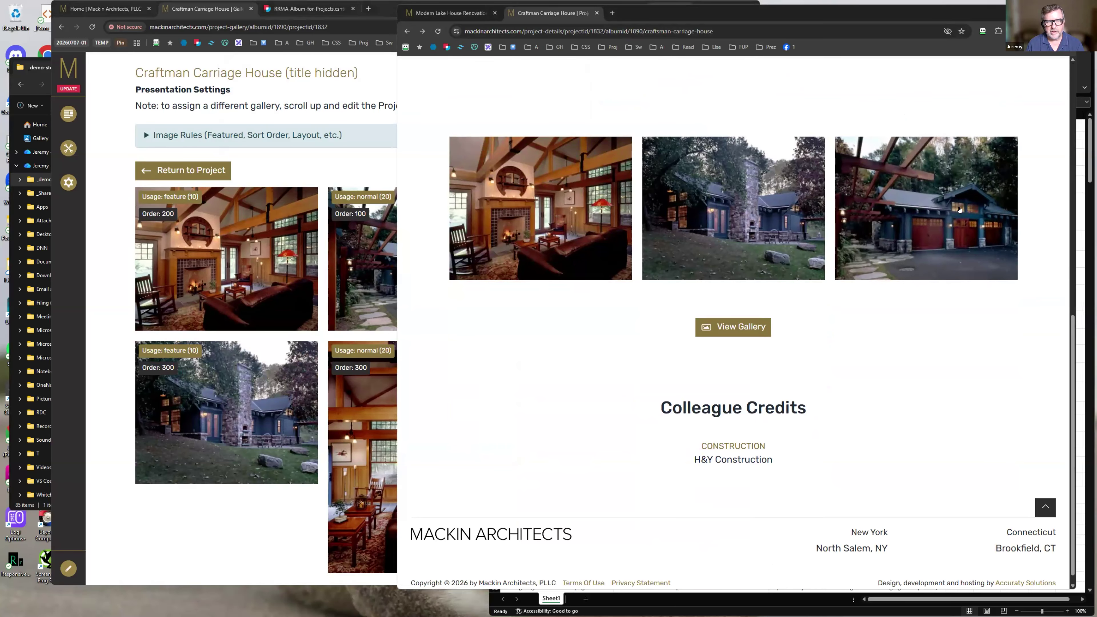
# Set the featured fireplace image's sort order to 500, save it, and reload the public project page to check the order
pyautogui.click(331, 163)
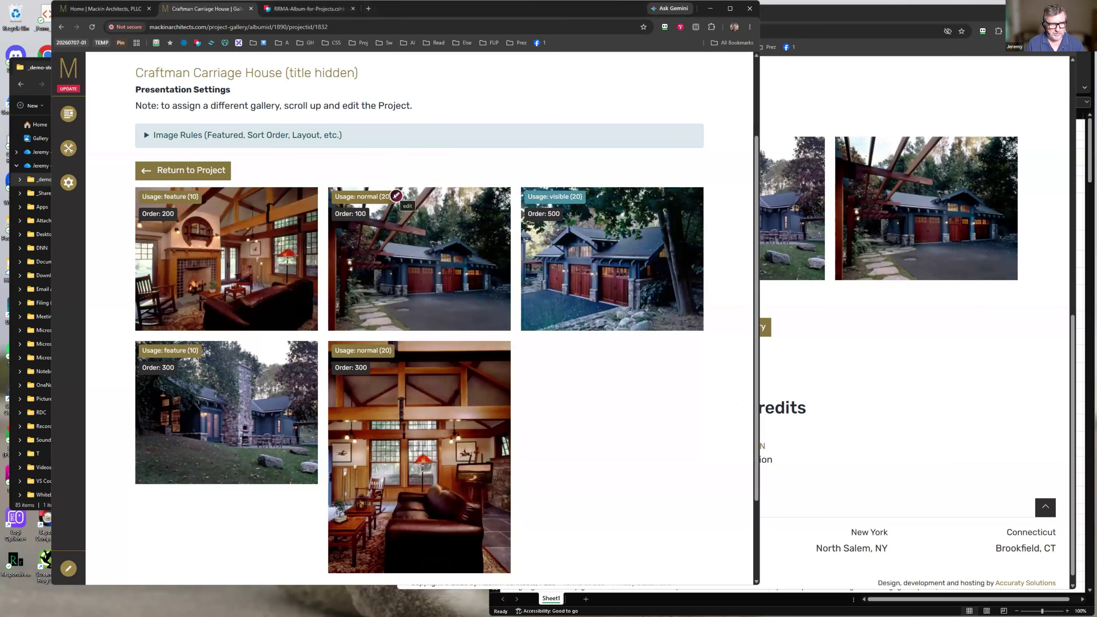
pyautogui.click(379, 217)
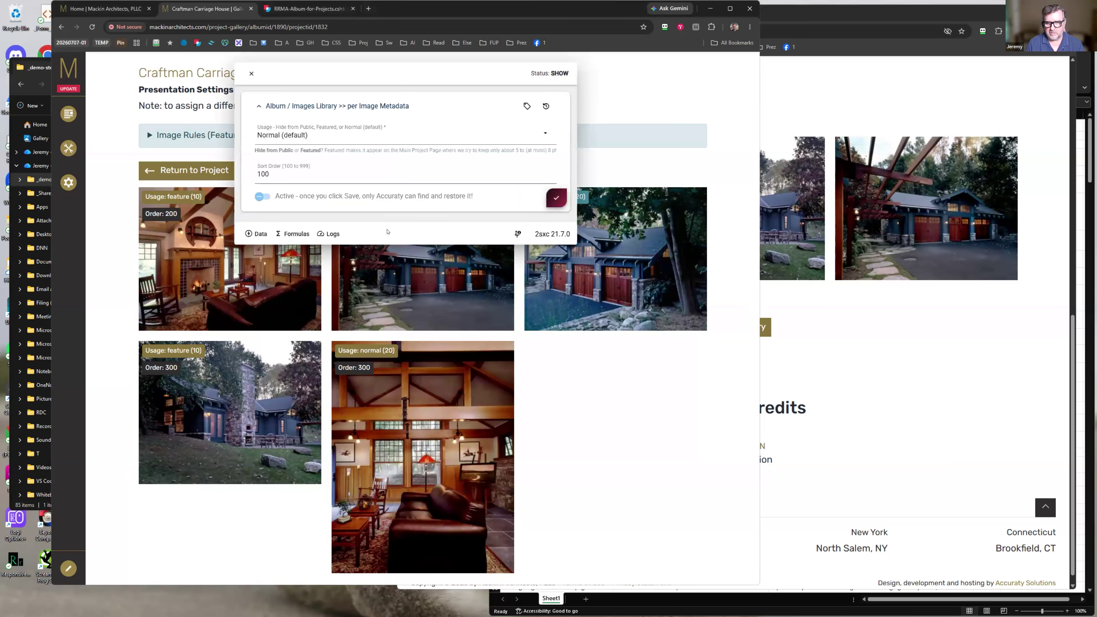
pyautogui.click(606, 140)
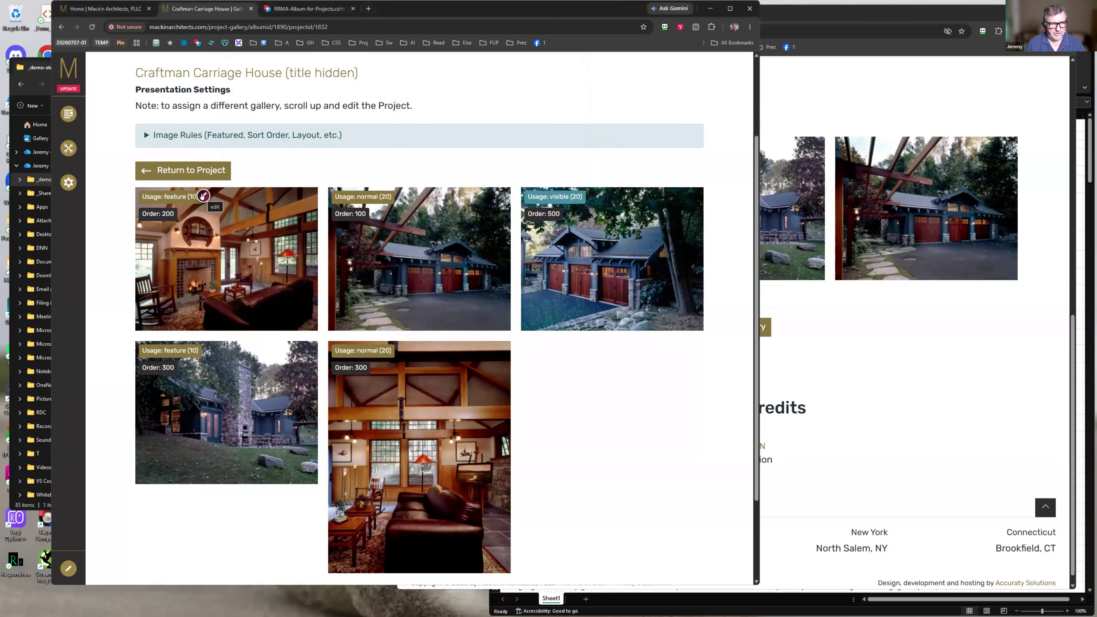
pyautogui.click(202, 195)
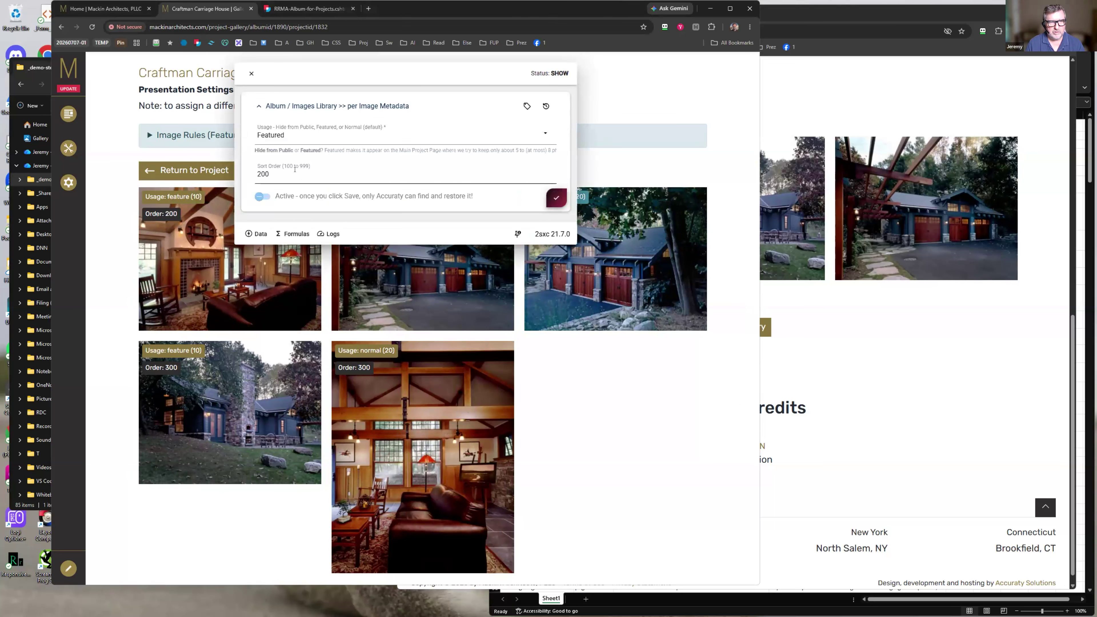
pyautogui.moveTo(259, 172); pyautogui.dragTo(236, 174)
pyautogui.write('5')
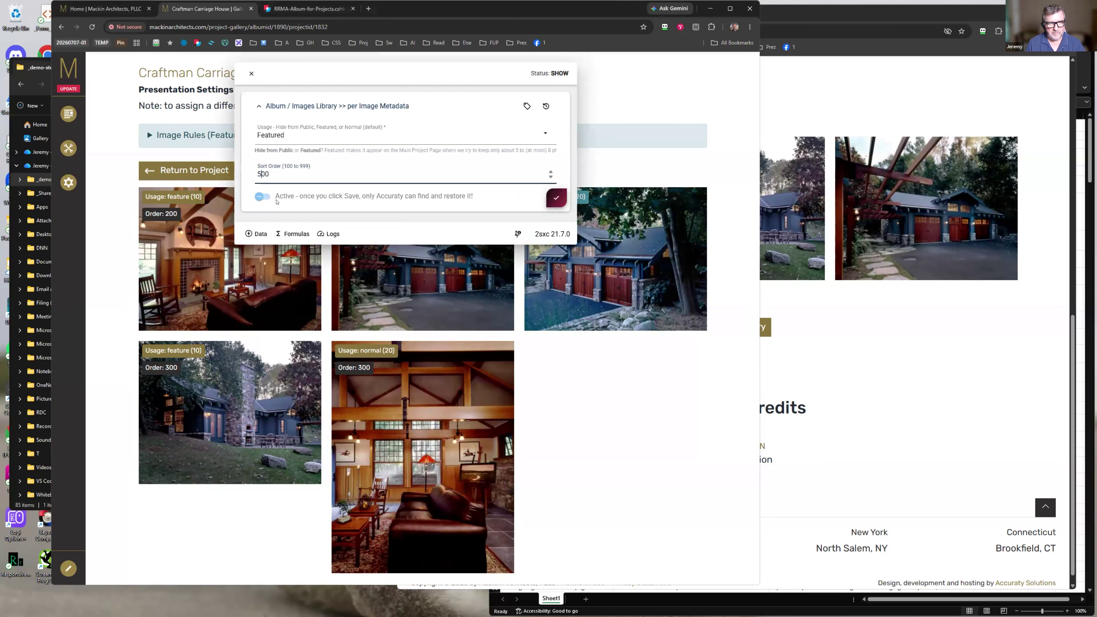
pyautogui.click(553, 198)
pyautogui.click(1026, 443)
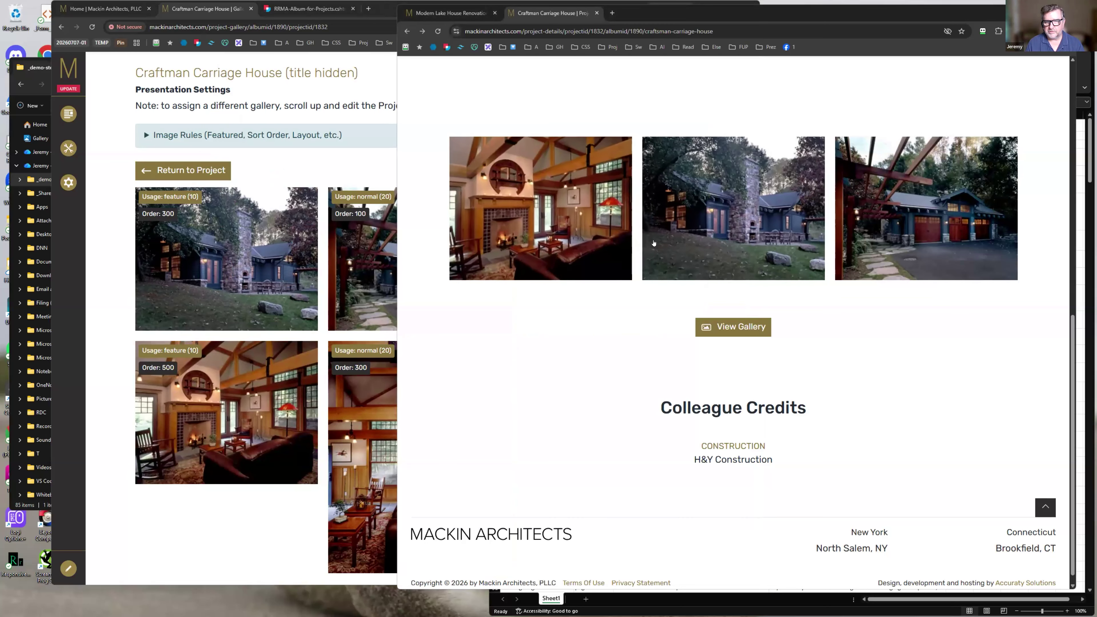
pyautogui.click(439, 34)
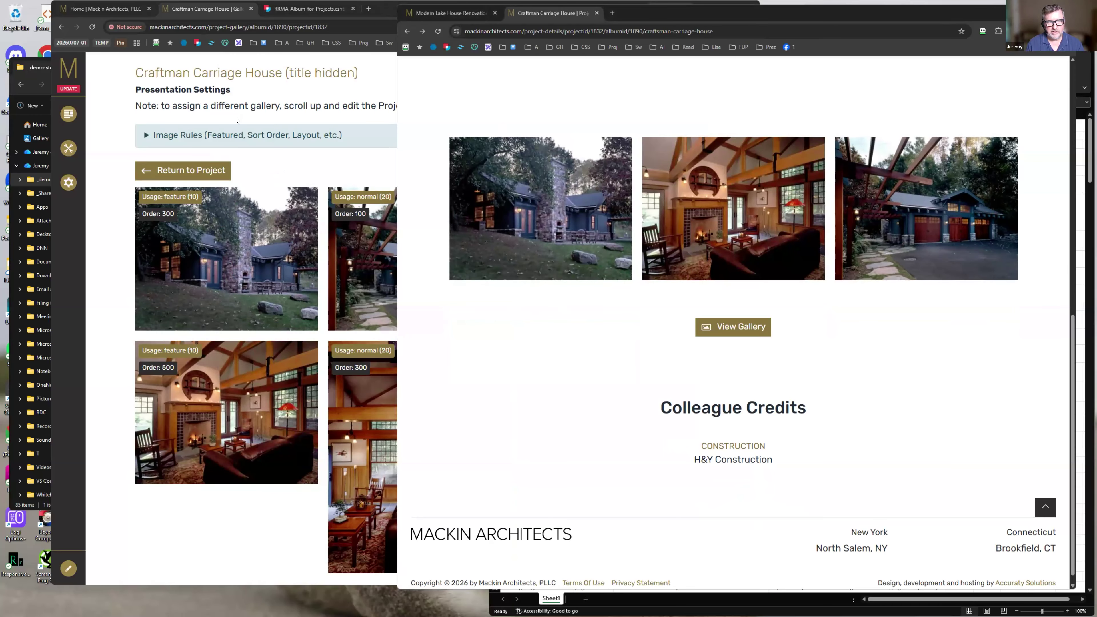
# In the Image Gallery administration, inspect the SortOrder field's name and default value in the per Image Metadata content type
pyautogui.click(162, 92)
pyautogui.click(367, 230)
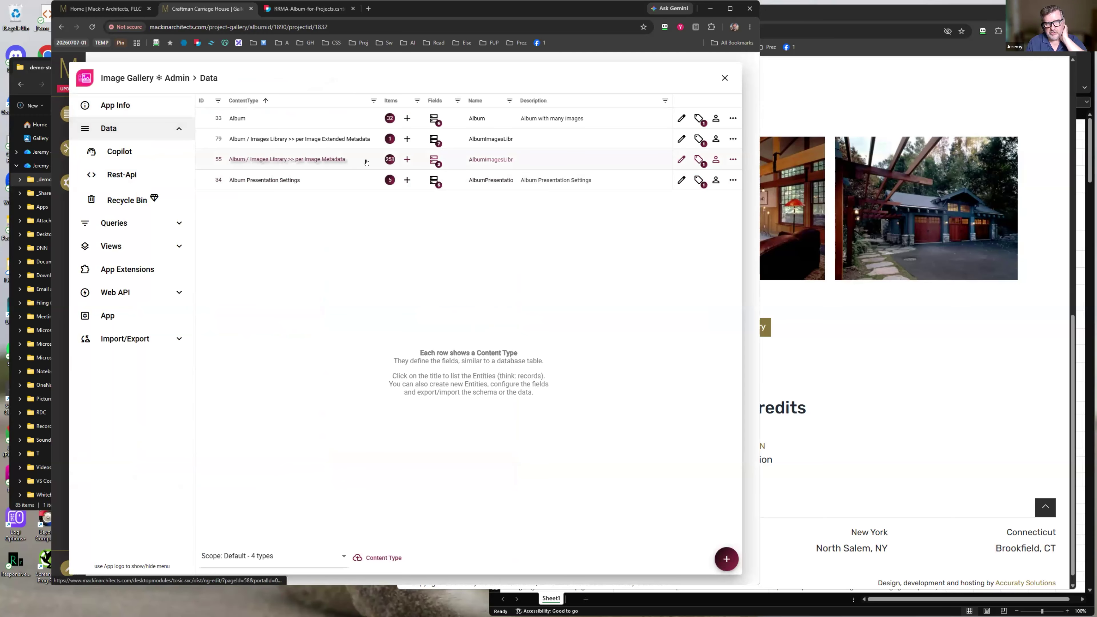
pyautogui.click(433, 161)
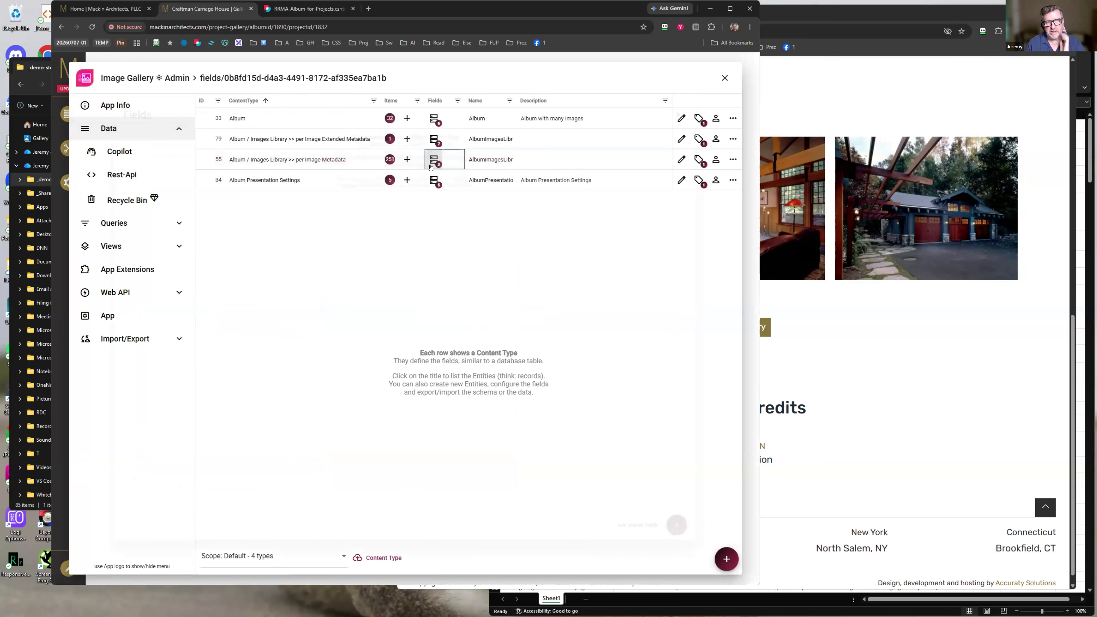
pyautogui.click(128, 143)
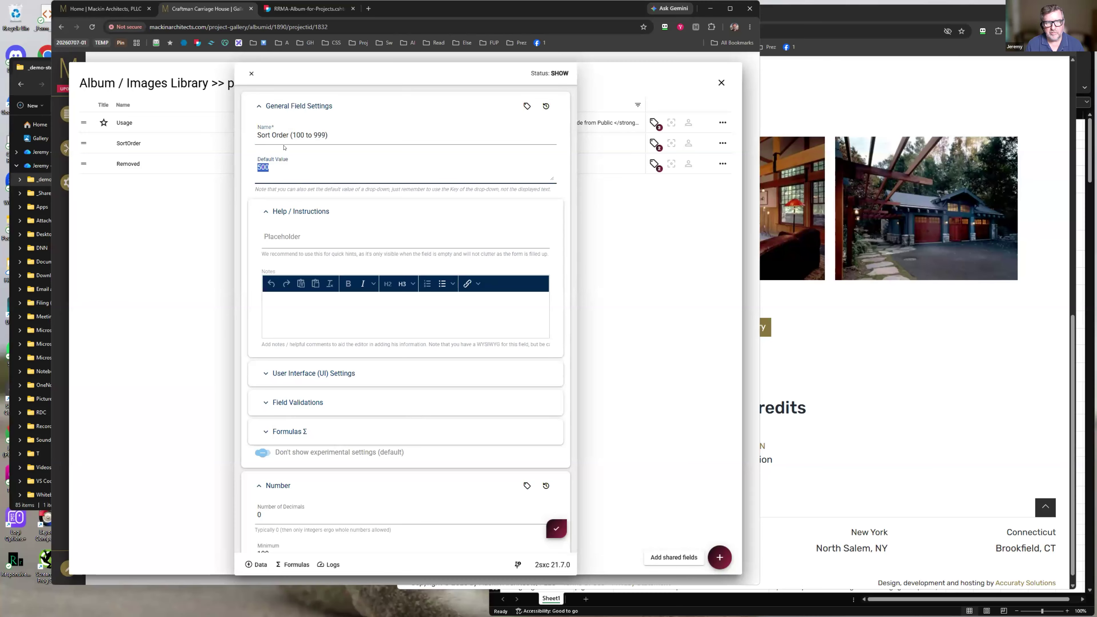
pyautogui.moveTo(315, 135); pyautogui.dragTo(308, 134)
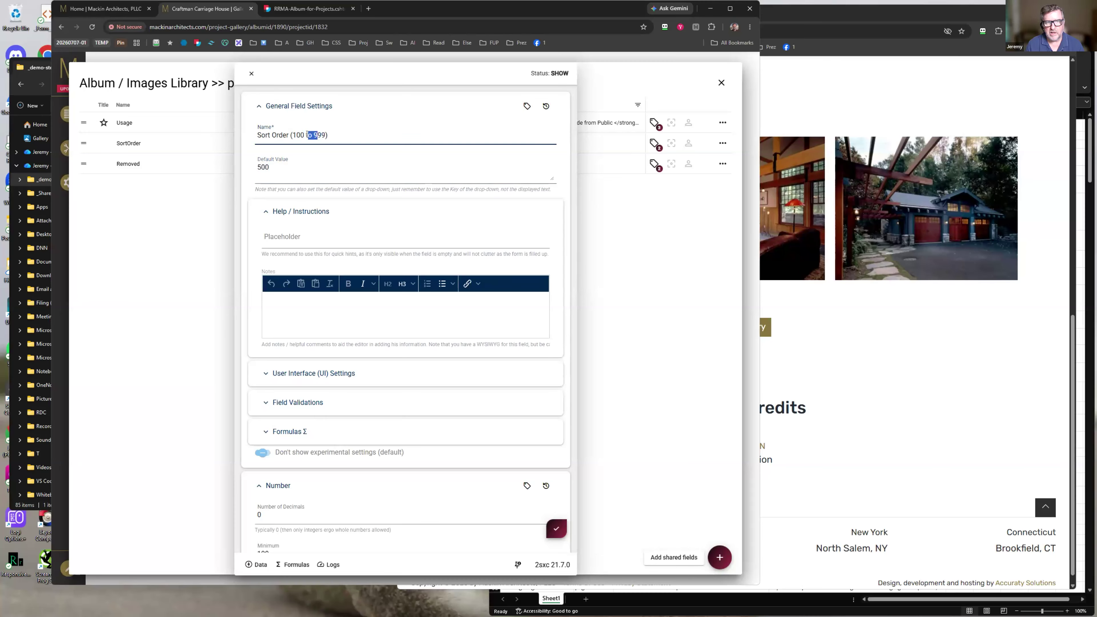
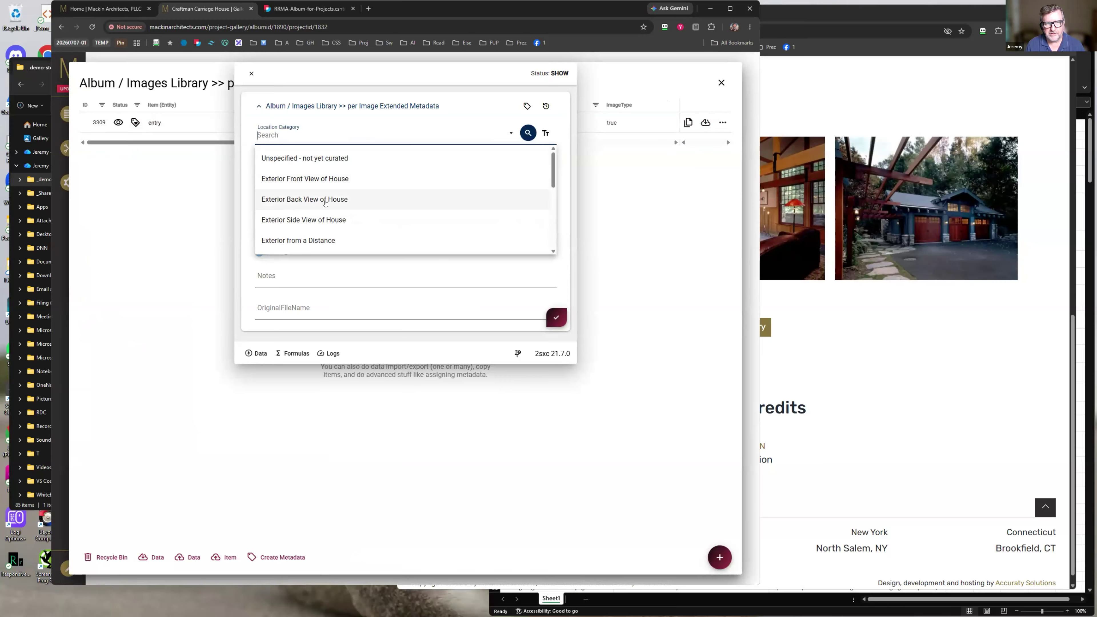
# Review the Location Category options in the interior entry image's extended metadata form
pyautogui.scroll(-5, 298, 207)
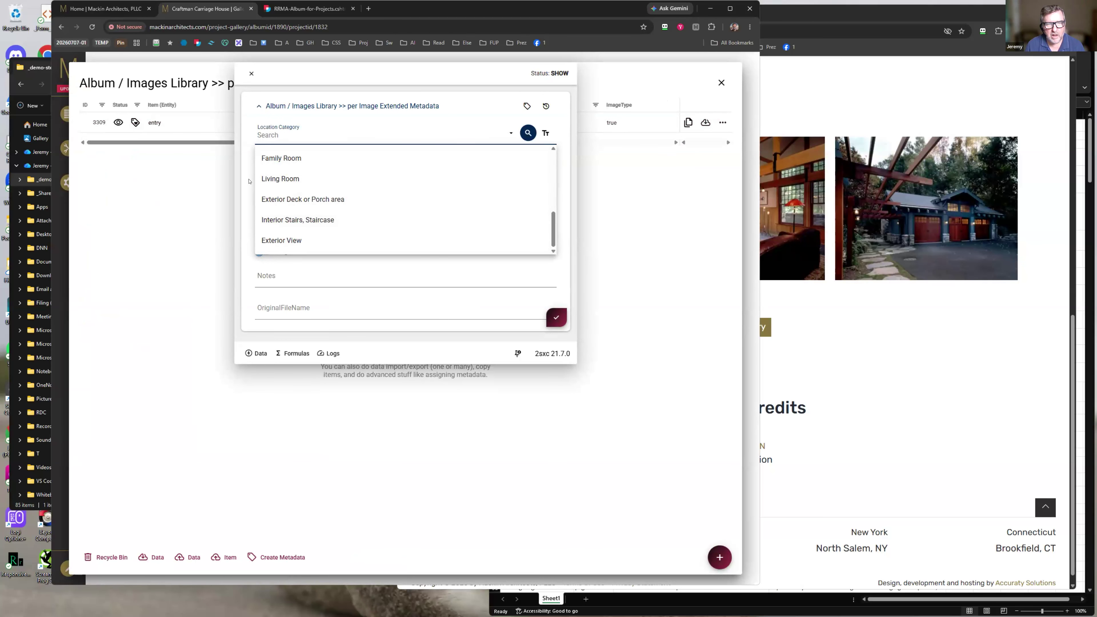
pyautogui.press('Escape')
pyautogui.click(294, 170)
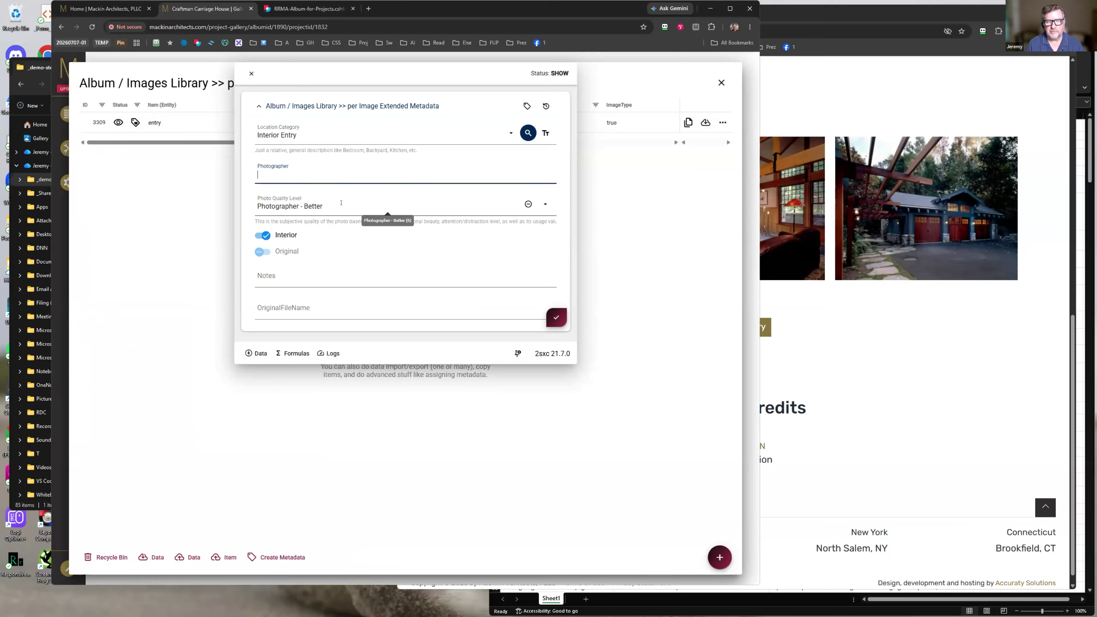
# Examine the Photo Quality Level options in the per Image Extended Metadata entry, and return to the content types list
pyautogui.click(277, 205)
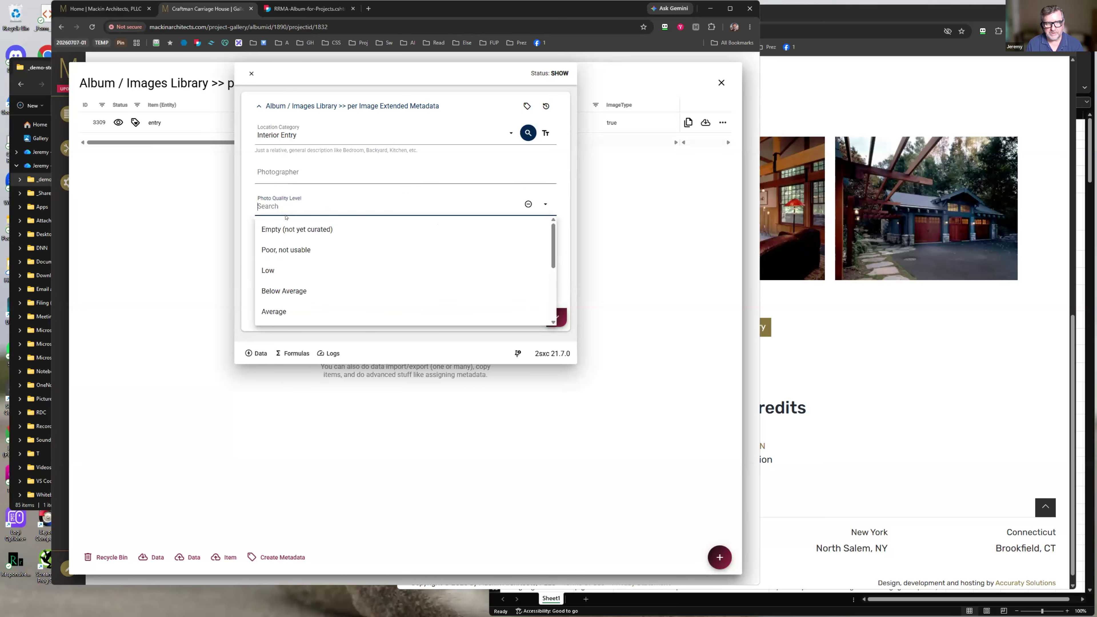
pyautogui.scroll(-2, 554, 235)
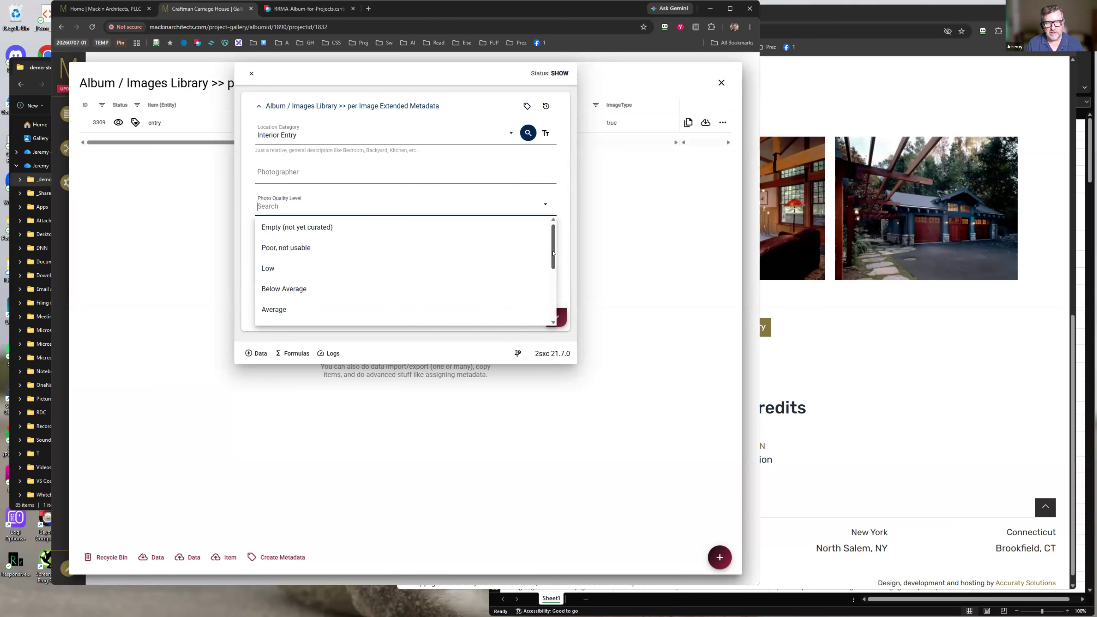
pyautogui.scroll(1, 475, 259)
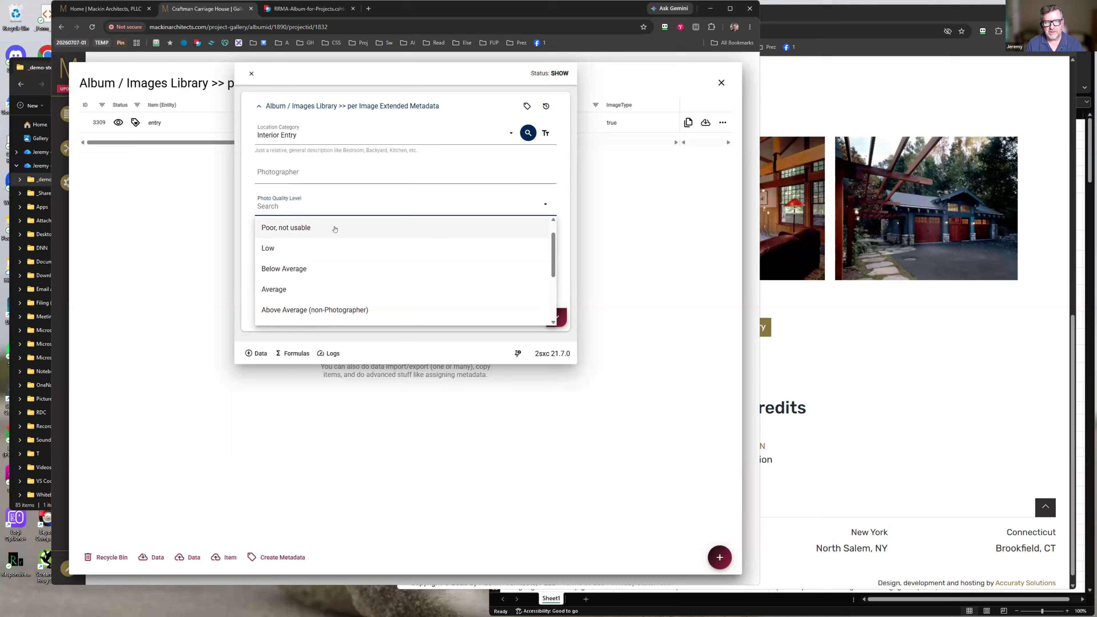
pyautogui.scroll(-3, 333, 246)
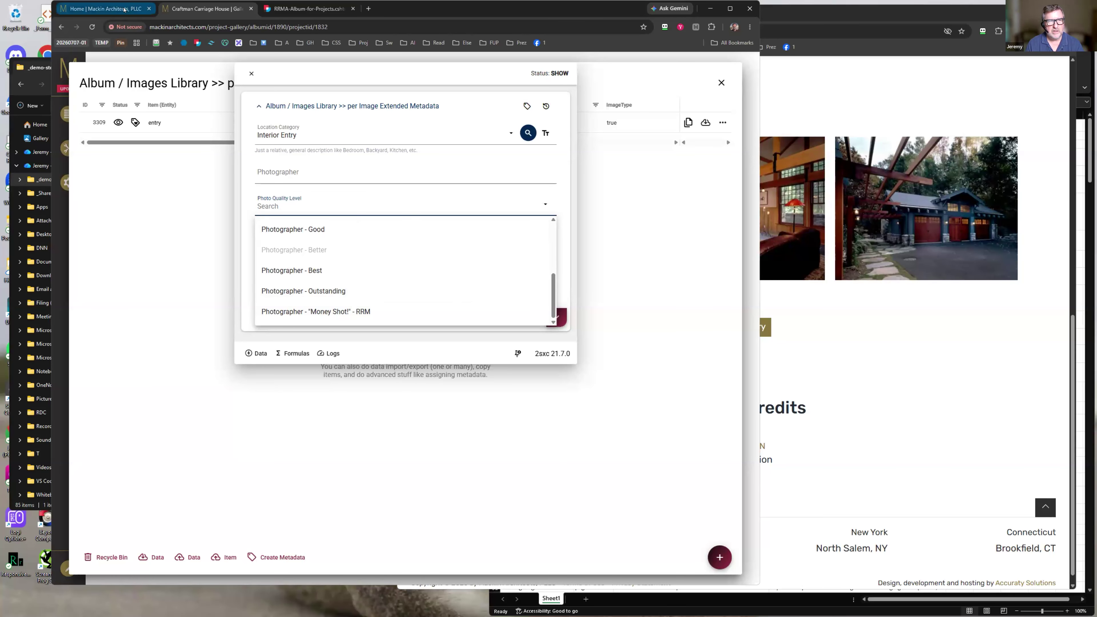
pyautogui.click(103, 9)
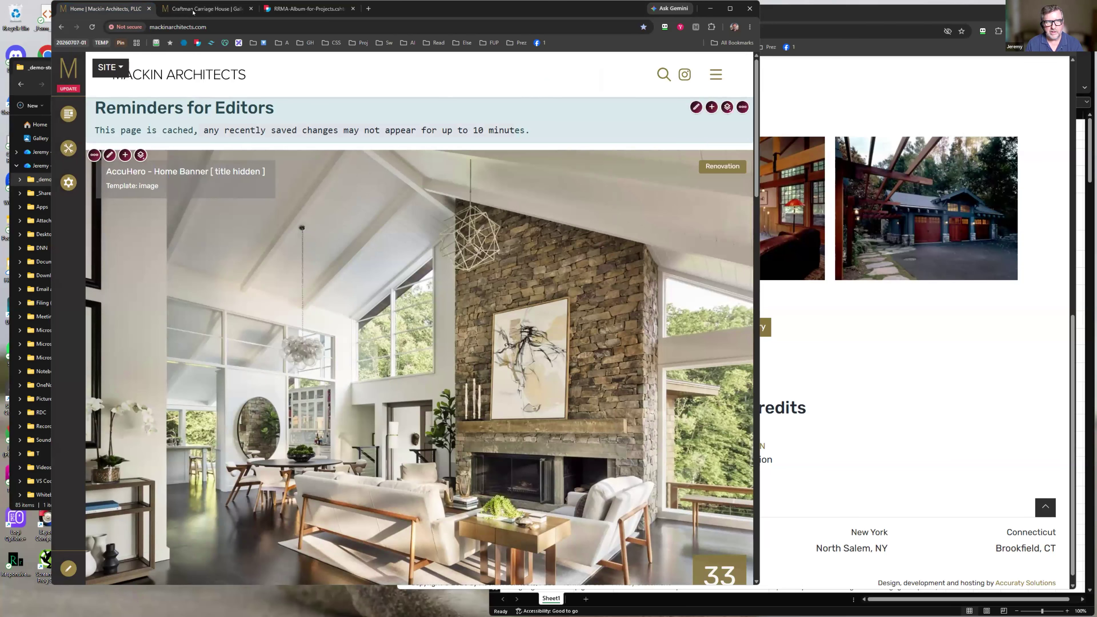
pyautogui.click(207, 9)
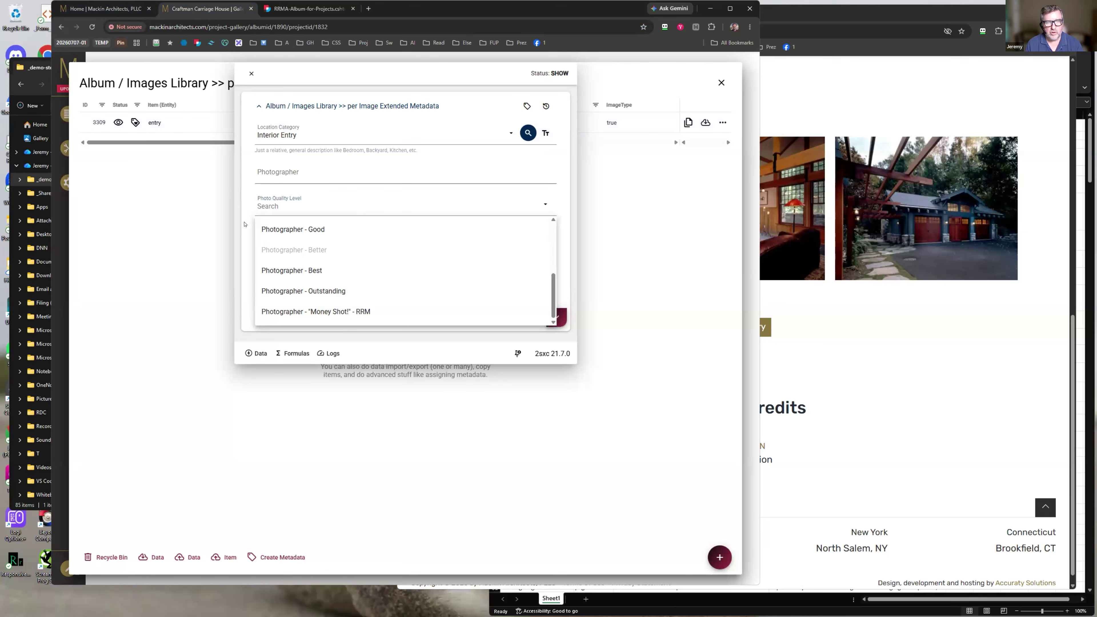
pyautogui.click(243, 209)
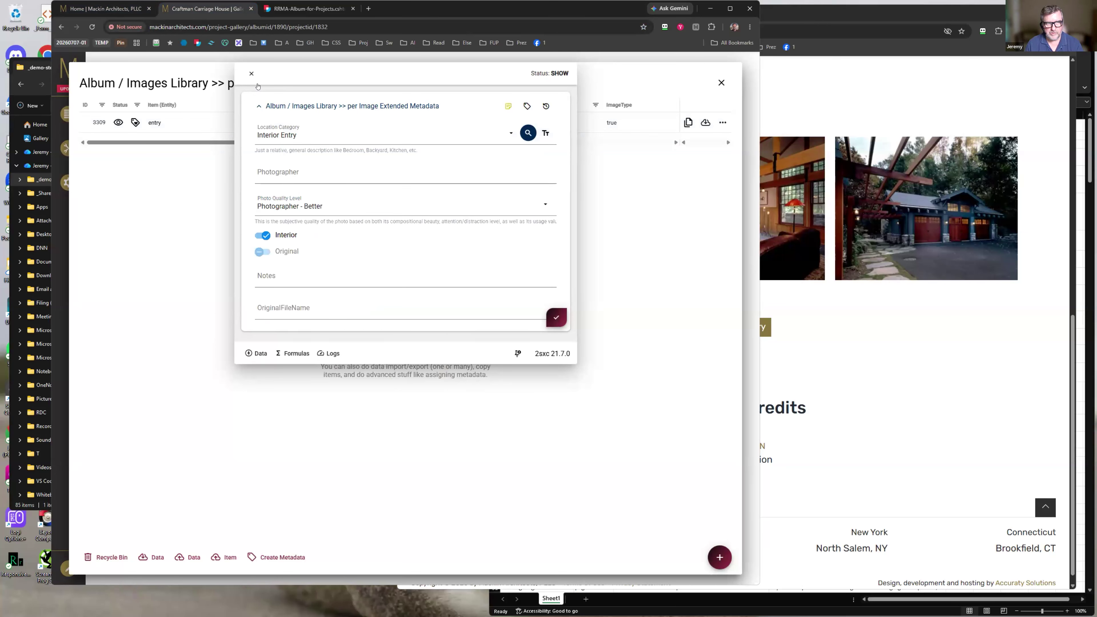
pyautogui.click(251, 74)
pyautogui.click(721, 82)
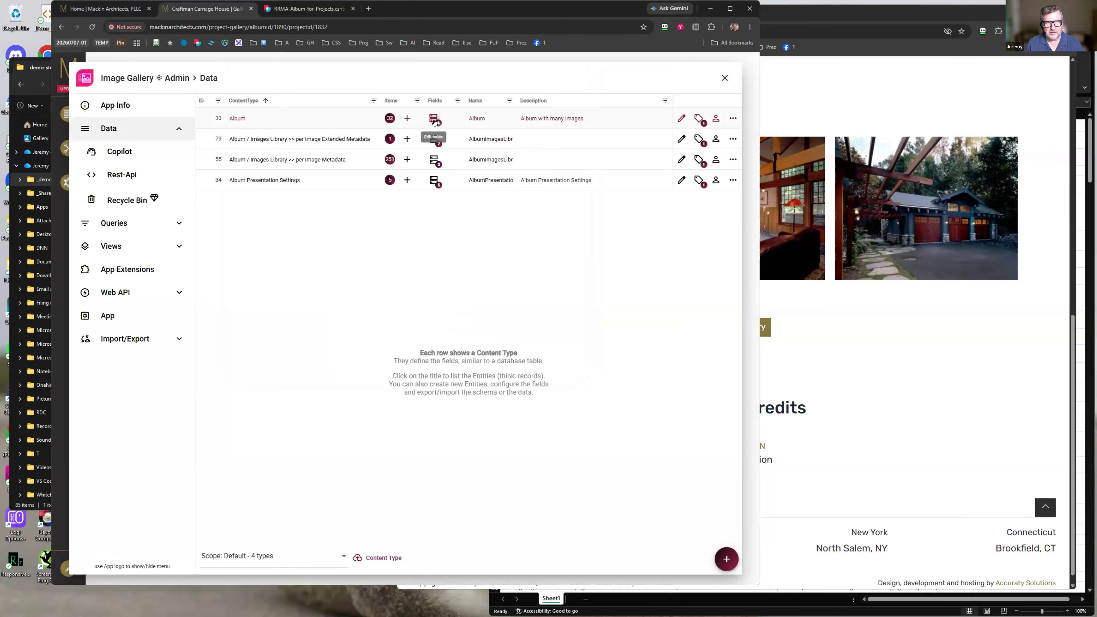
# Inspect which metadata content type is assigned in the File Library settings of the Album content type's Images field
pyautogui.click(434, 118)
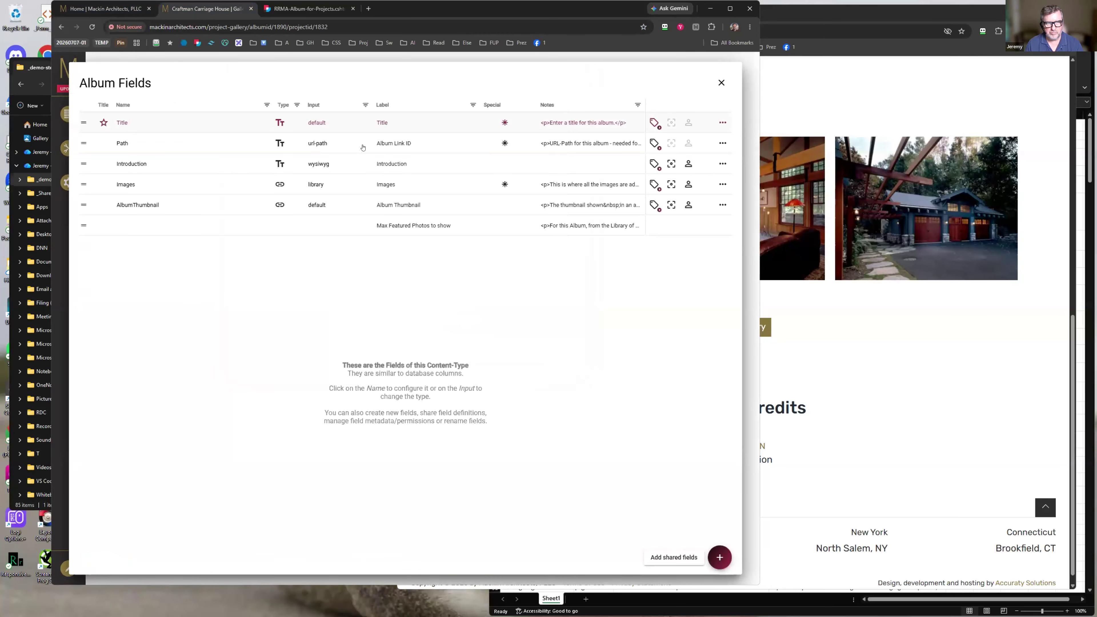
pyautogui.click(123, 184)
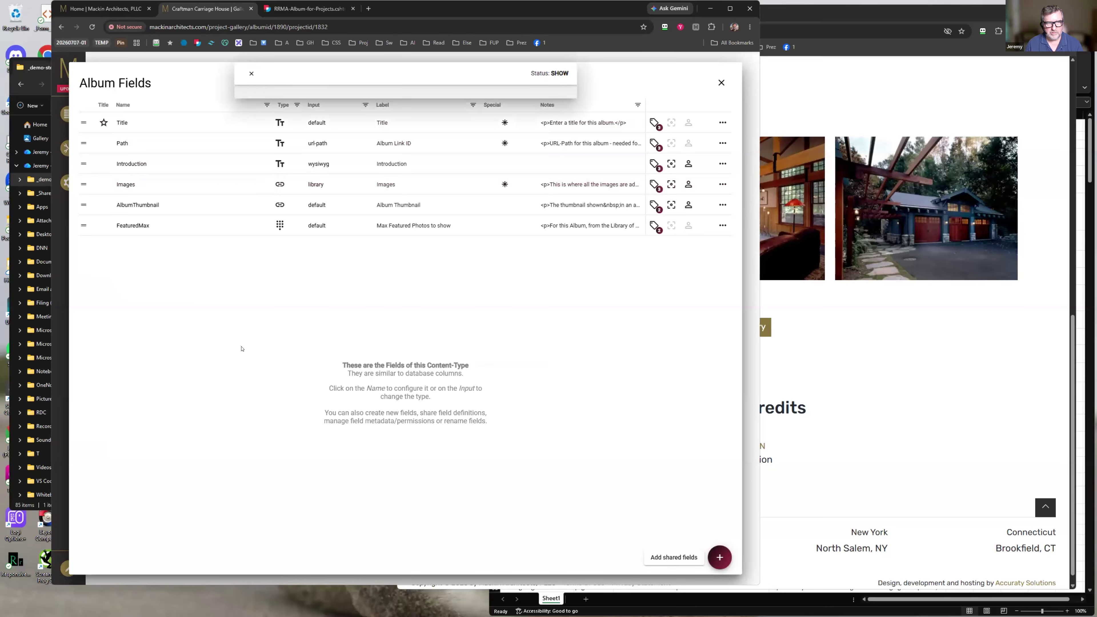
pyautogui.scroll(-10, 290, 540)
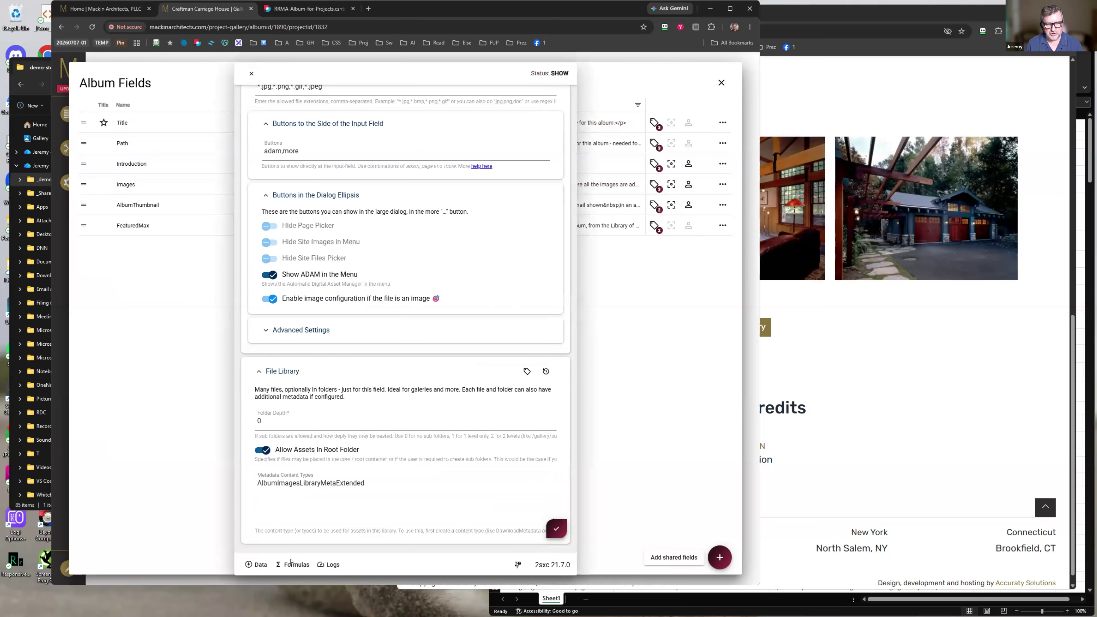
pyautogui.doubleClick(292, 483)
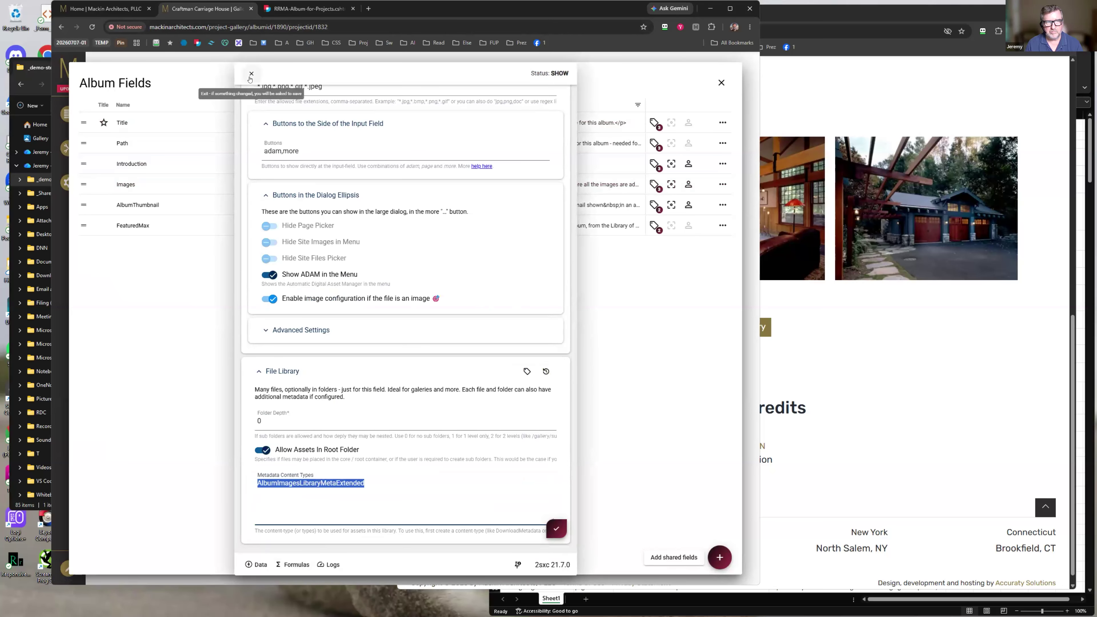
pyautogui.click(721, 83)
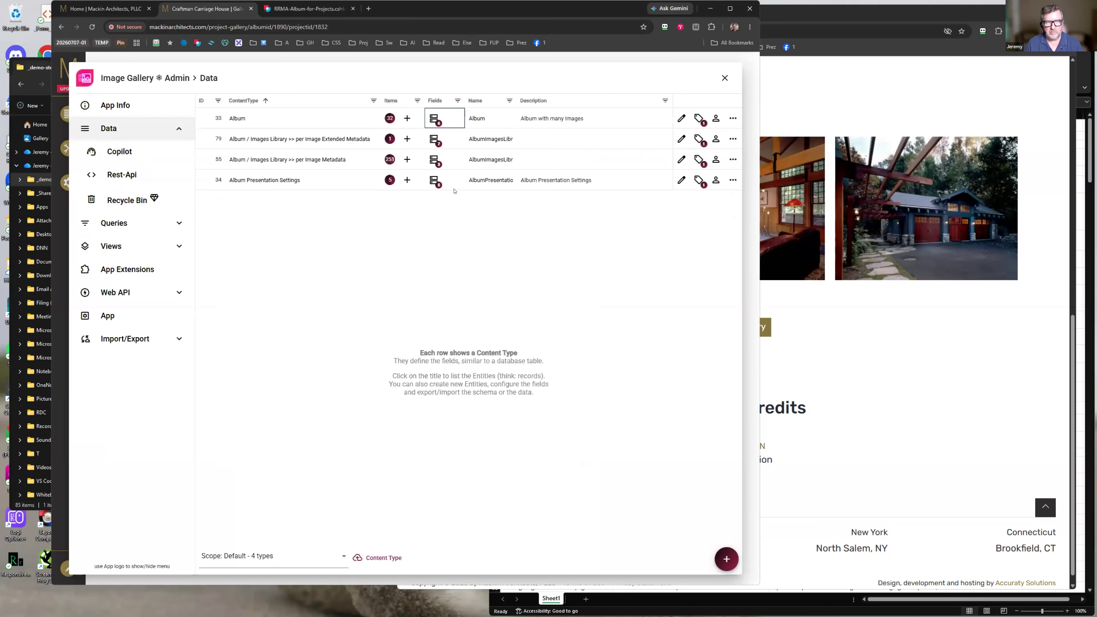
# Open an image's extended metadata in the Shingle Arts Crafts album and look through its Location Category options
pyautogui.click(237, 119)
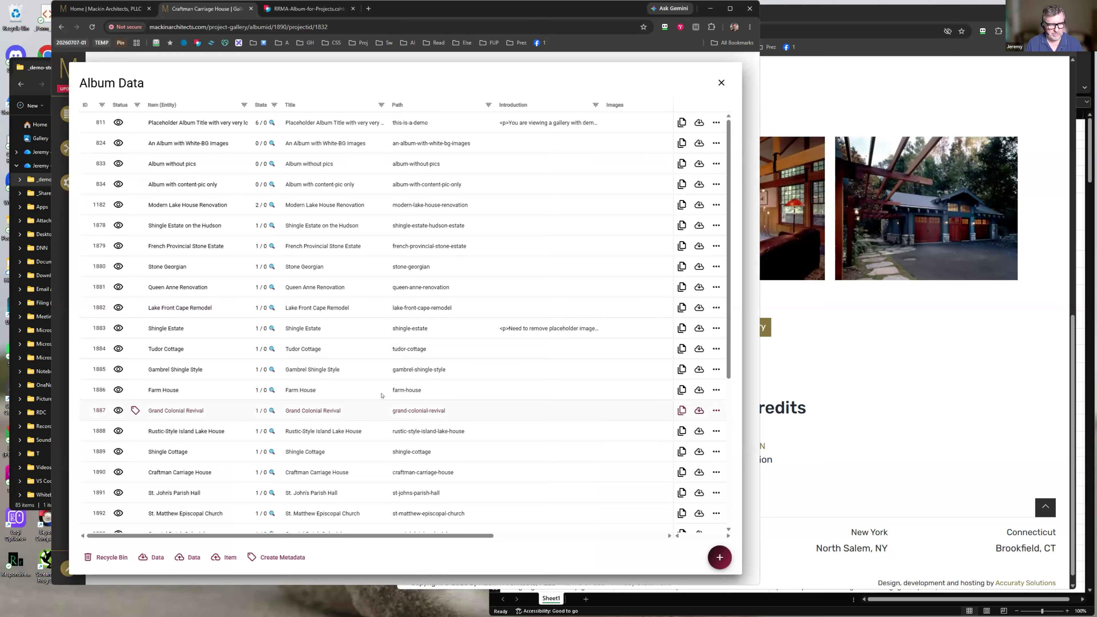
pyautogui.scroll(-5, 310, 449)
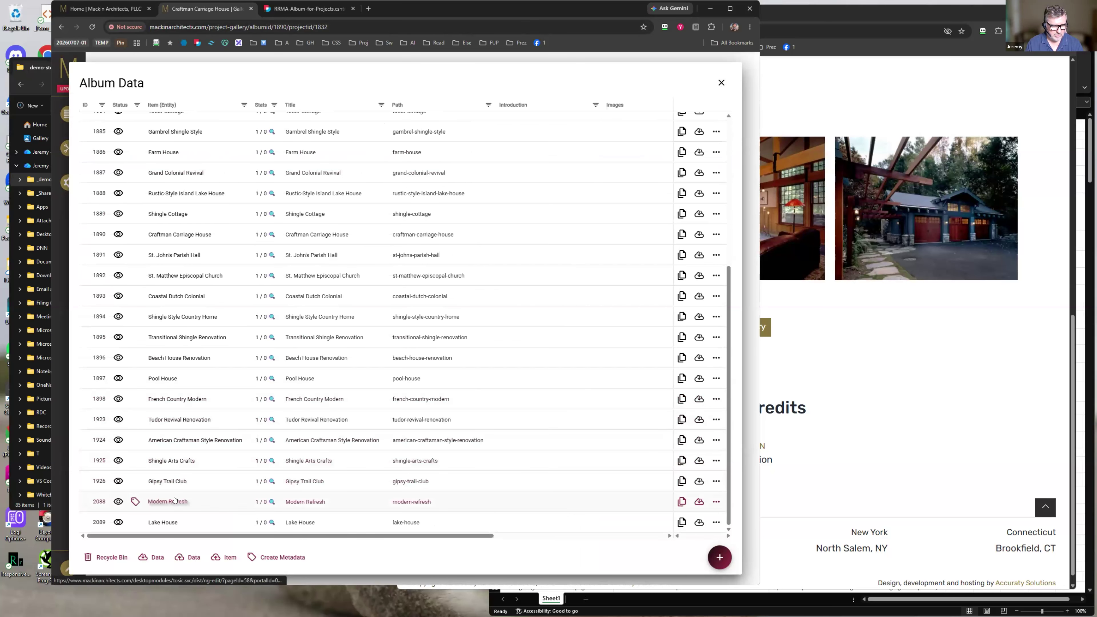
pyautogui.click(175, 460)
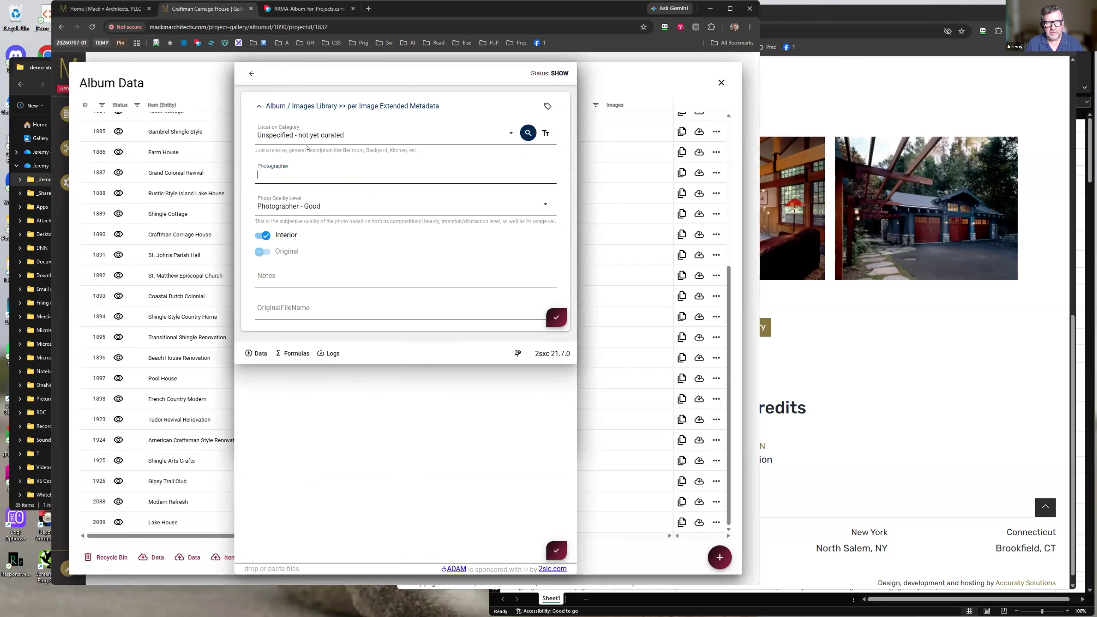
pyautogui.click(312, 135)
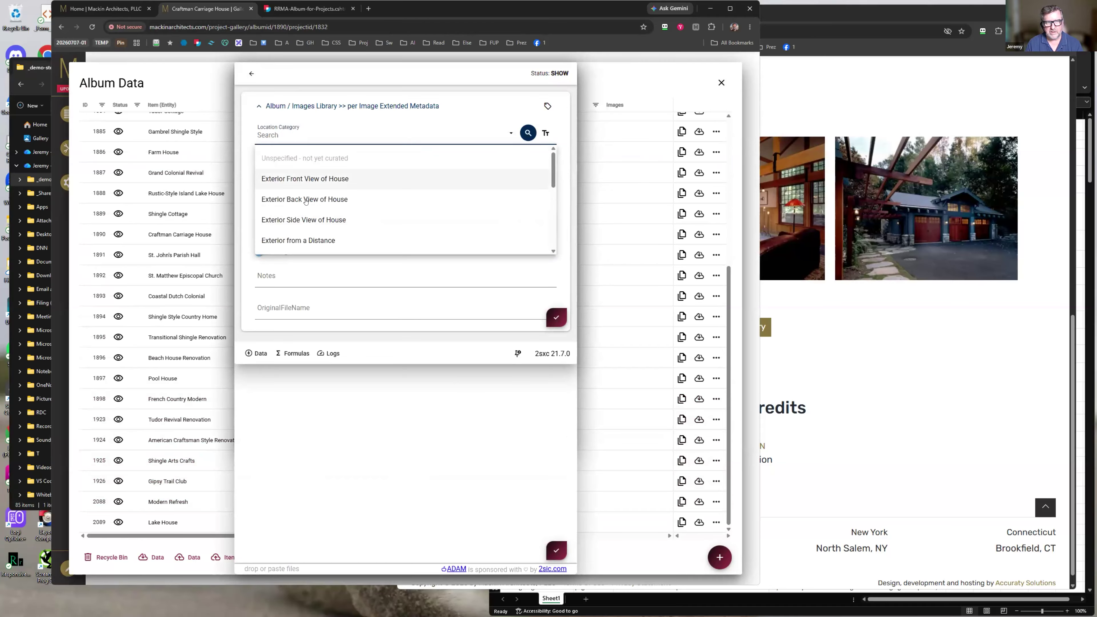
pyautogui.scroll(-2, 304, 212)
pyautogui.scroll(3, 304, 208)
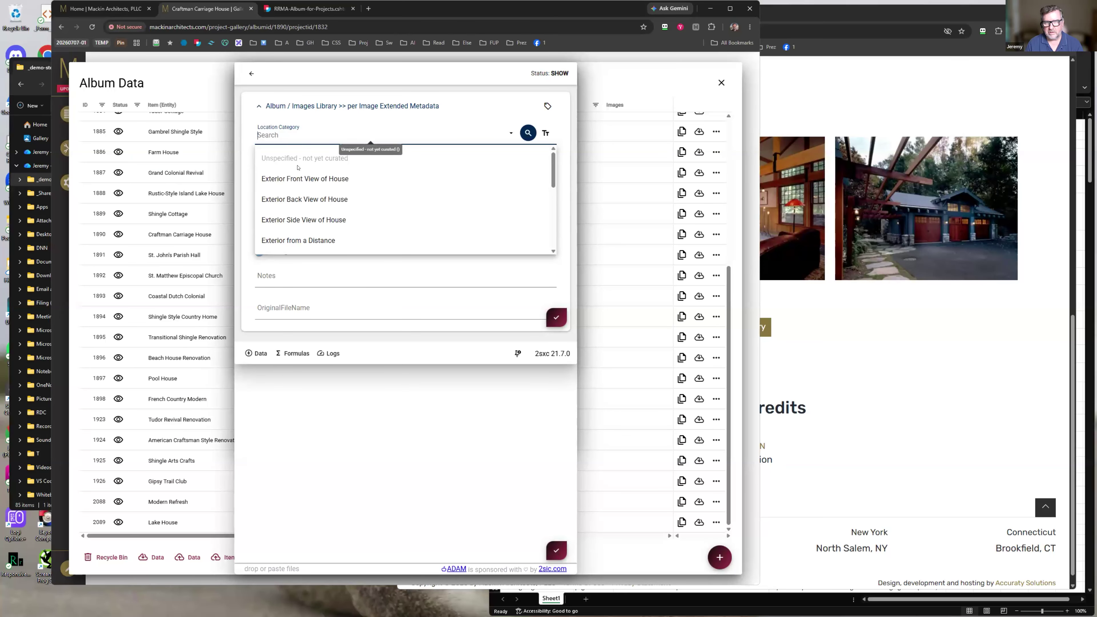
pyautogui.click(250, 74)
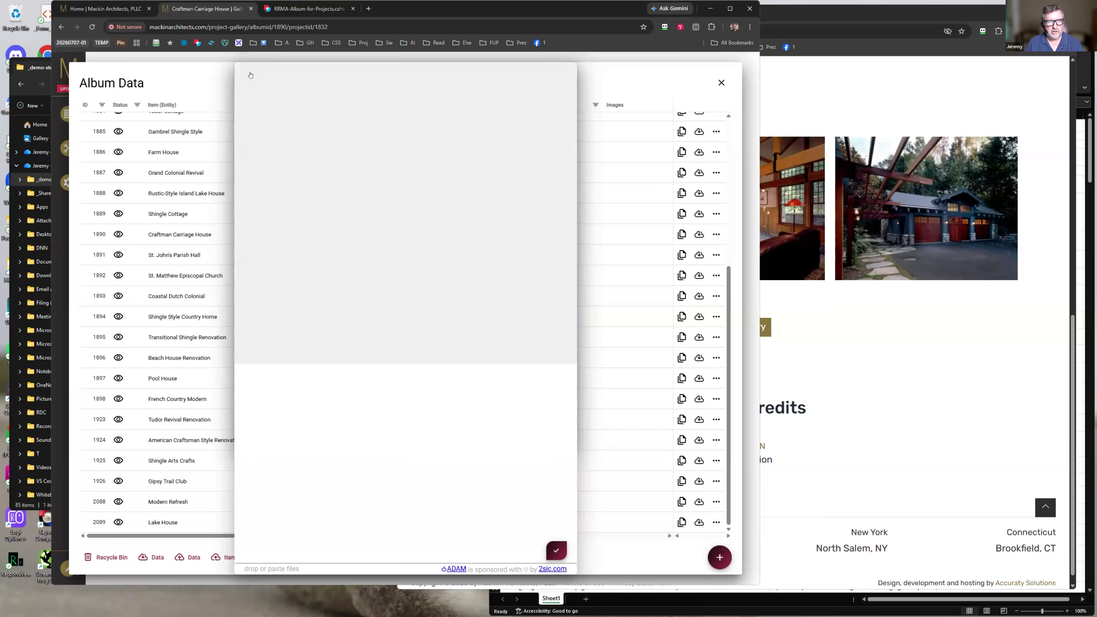
# In the second house image's extended metadata, set Location Category to Exterior Side View of House and Photographer to asdf
pyautogui.click(453, 114)
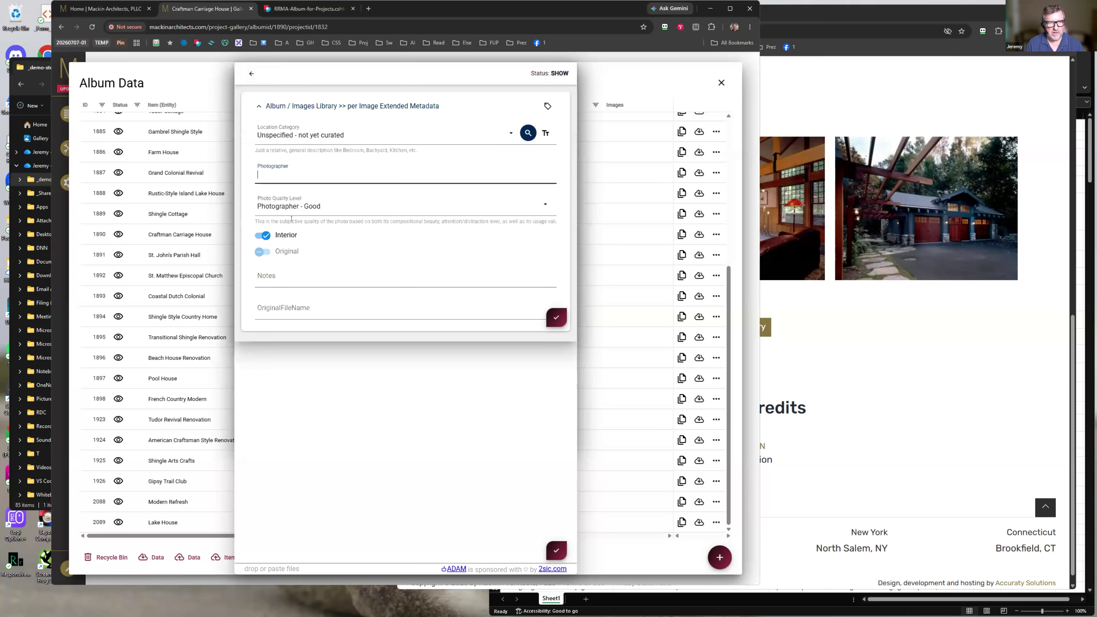
pyautogui.click(367, 134)
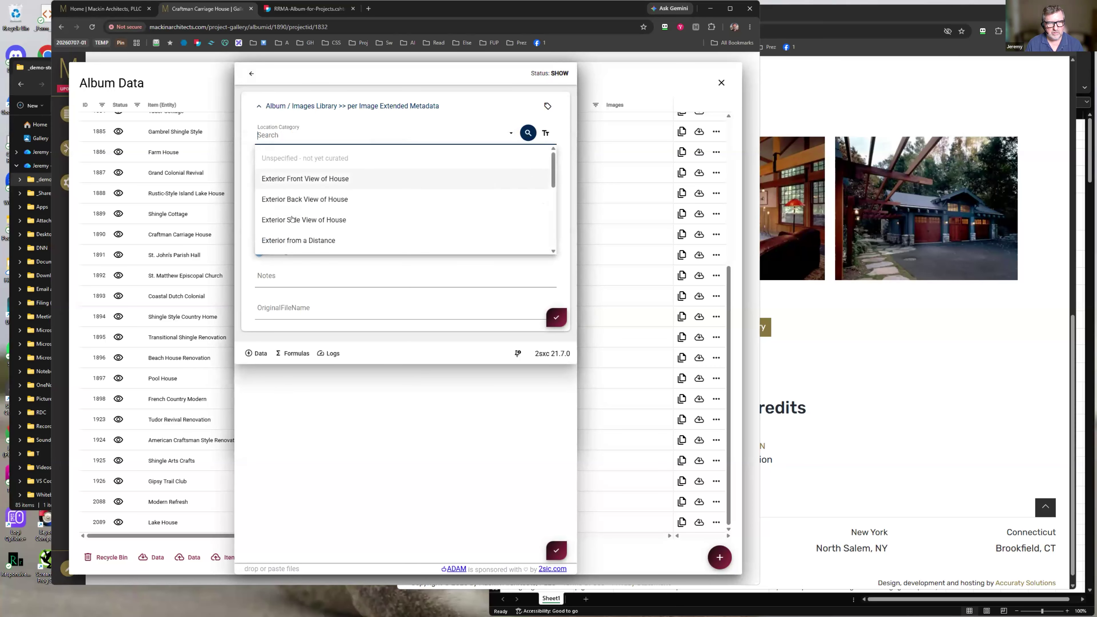
pyautogui.click(292, 224)
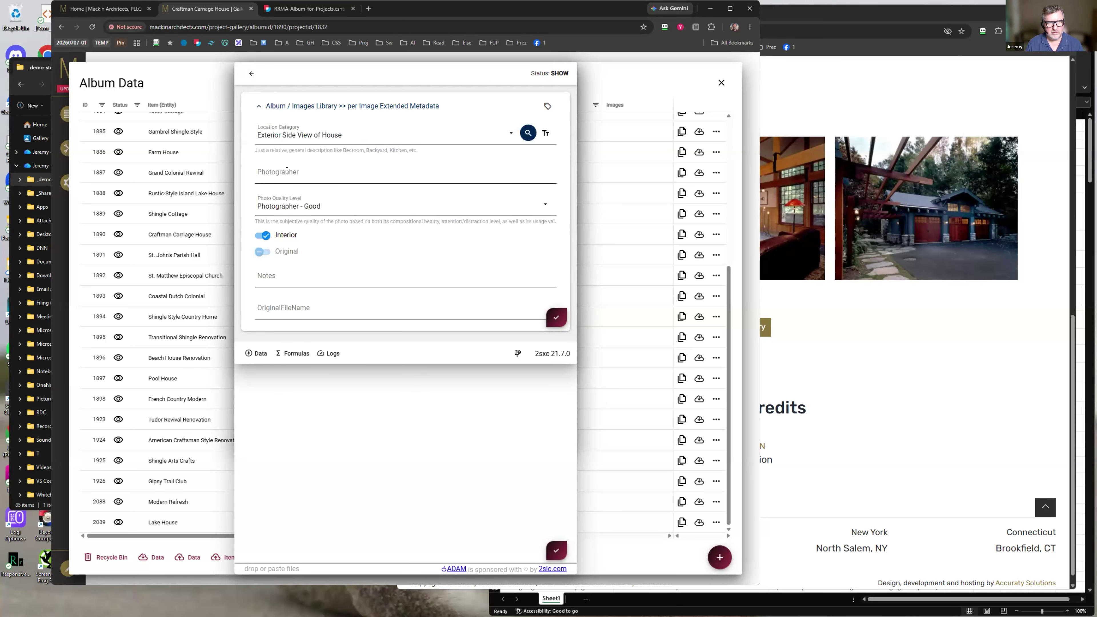
pyautogui.press('Tab')
pyautogui.write('asdf')
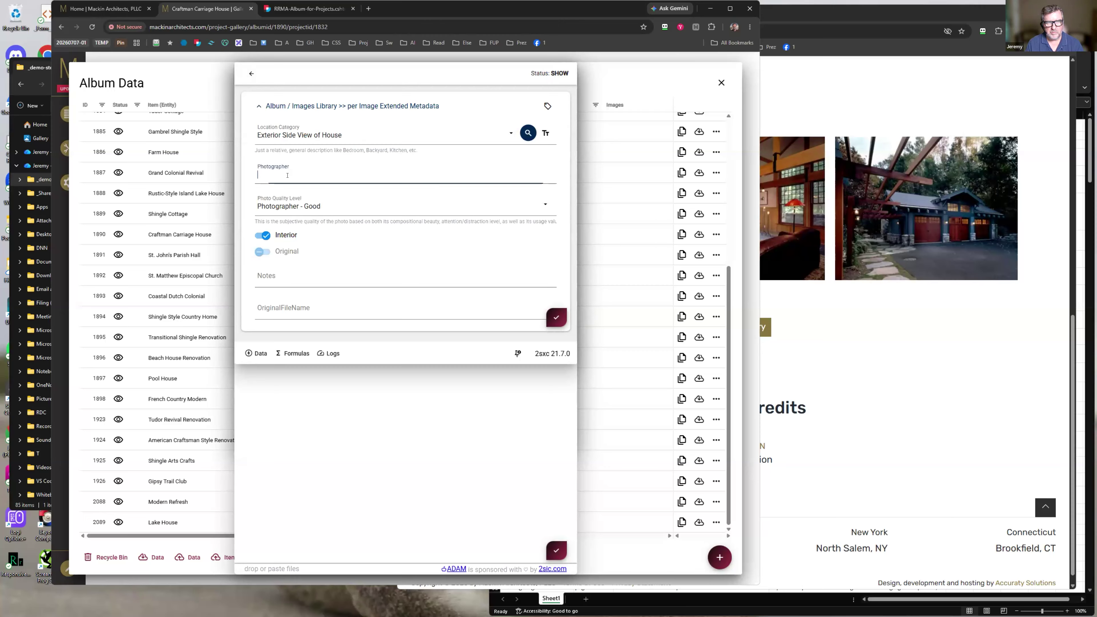
# Set the image's Photo Quality Level to Above Average (non-Photographer)
pyautogui.click(284, 199)
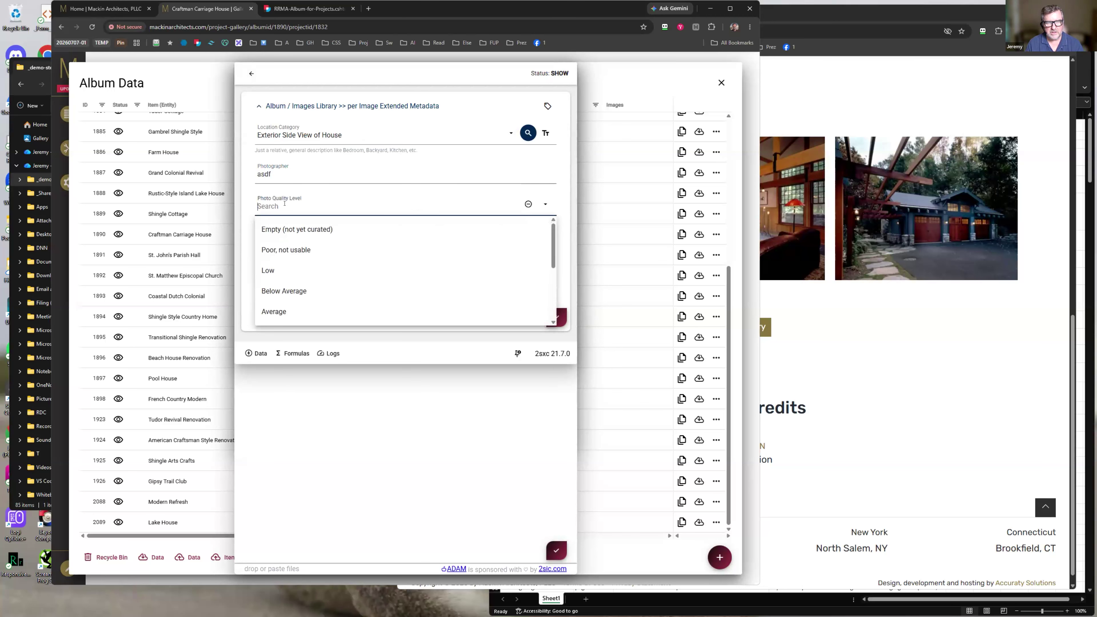
pyautogui.press('Down')
pyautogui.press('Down')
pyautogui.press('Down')
pyautogui.press('Down')
pyautogui.press('Down')
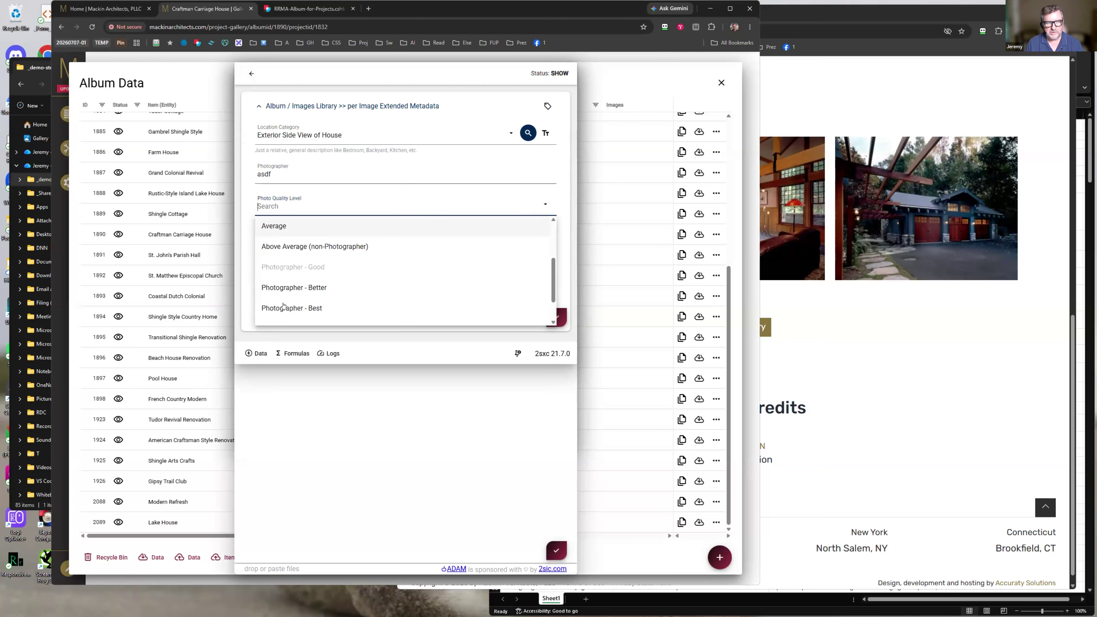
pyautogui.click(290, 245)
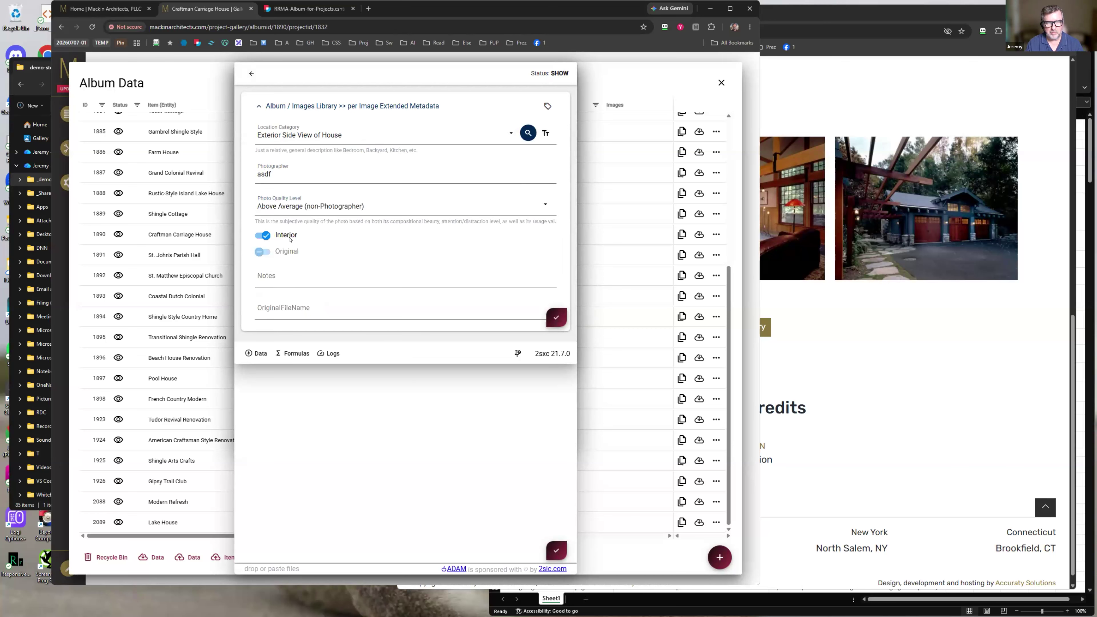
# Mark the image as Exterior and Edited, add a note saying not to feature it, and return to the album form without saving
pyautogui.click(264, 239)
pyautogui.click(264, 252)
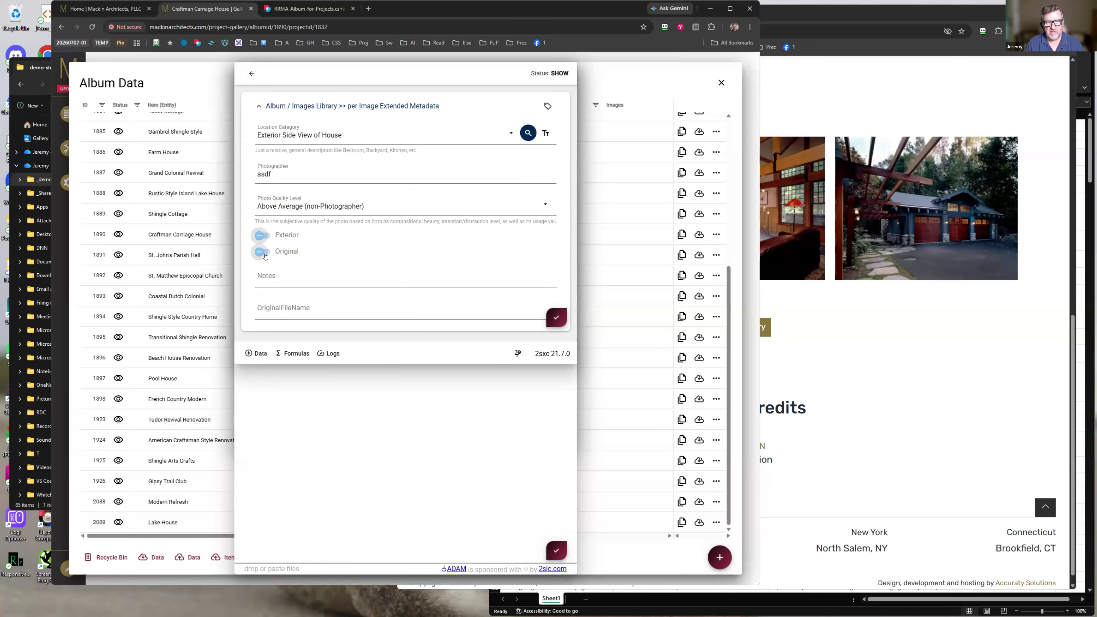
pyautogui.click(271, 279)
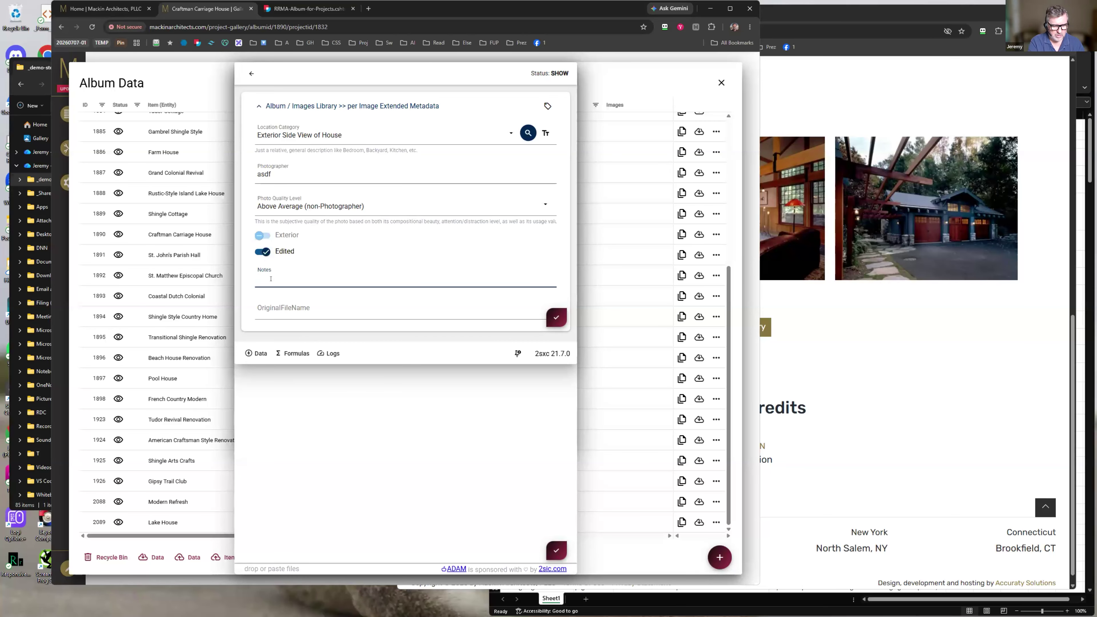
pyautogui.write("Ralph said don't F")
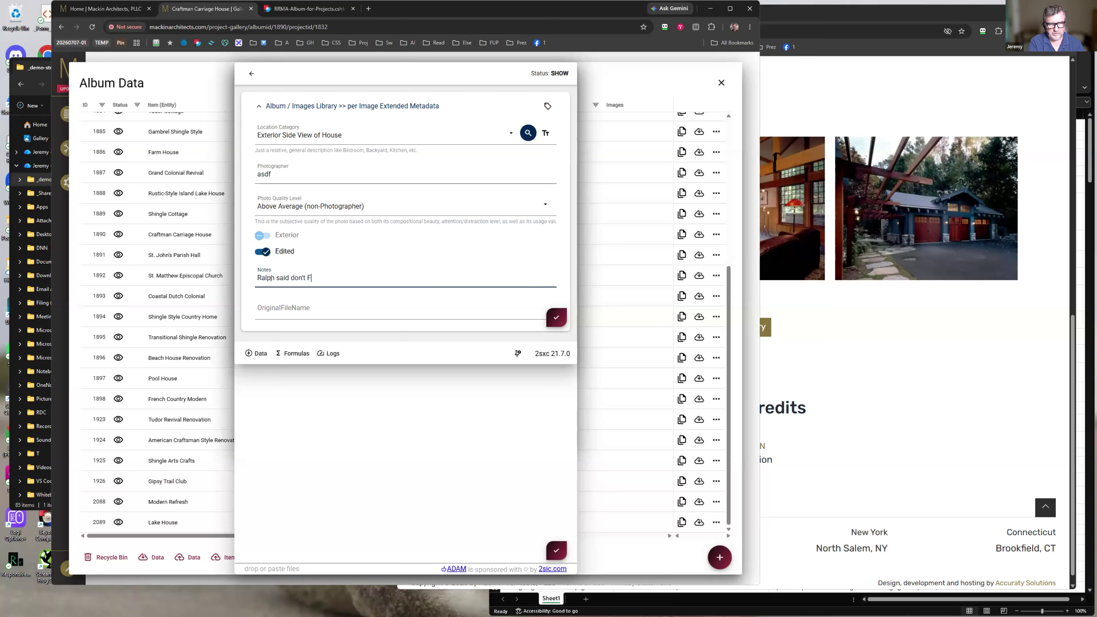
pyautogui.write('eature this one')
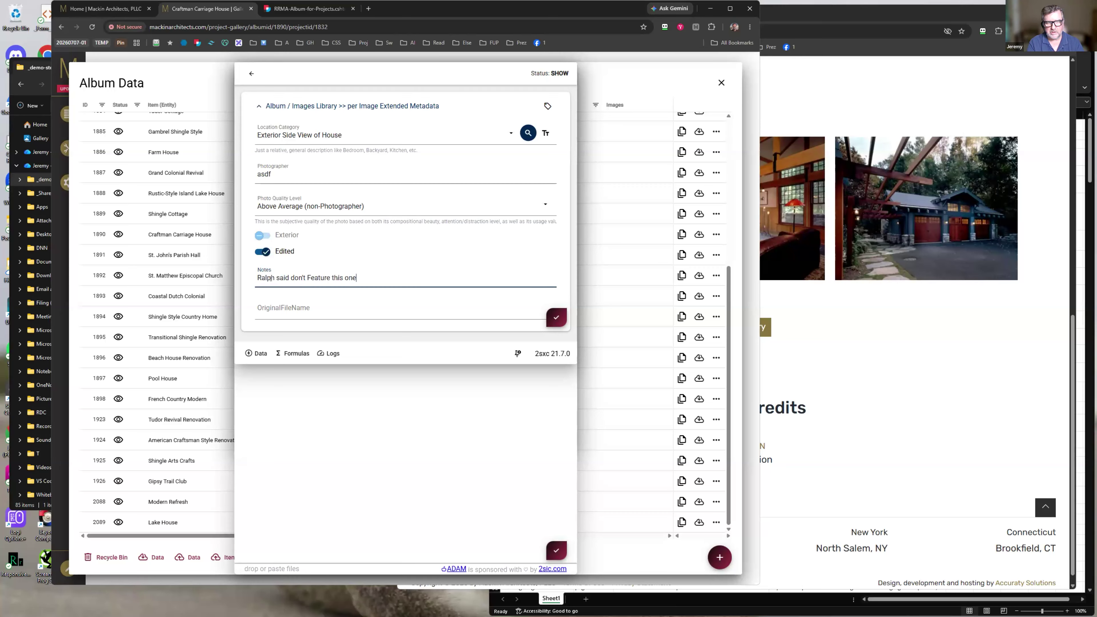
pyautogui.click(291, 308)
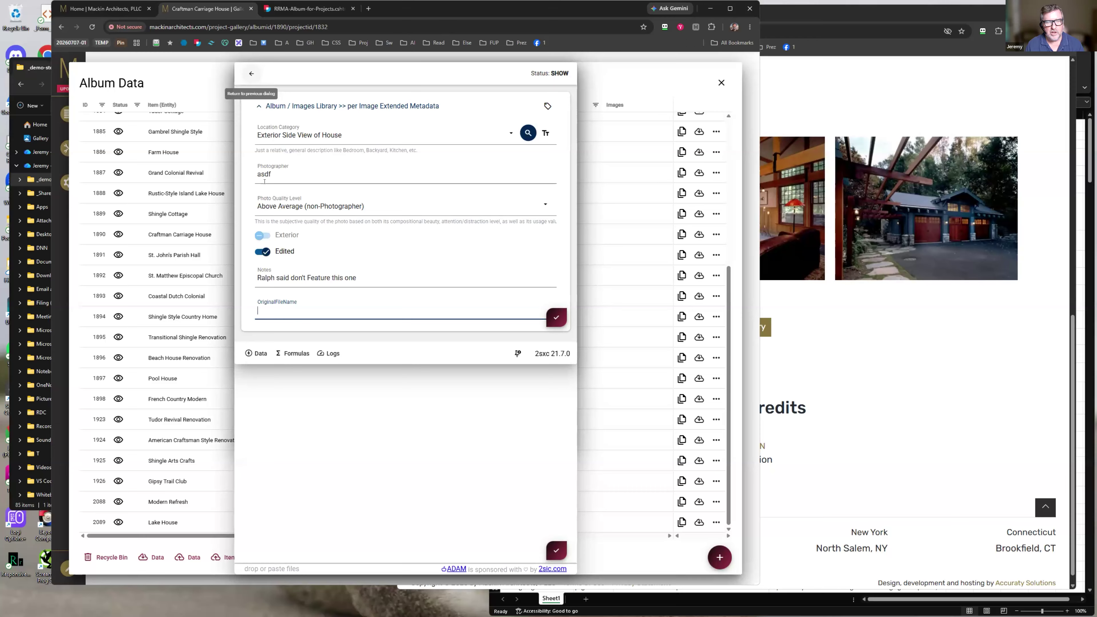
pyautogui.click(252, 74)
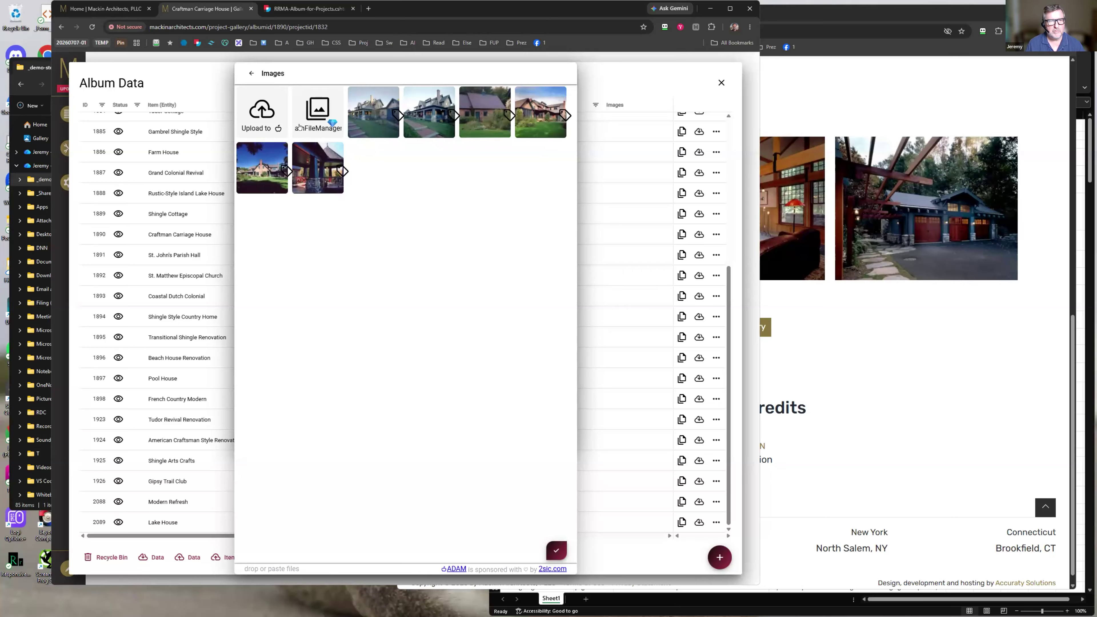
pyautogui.click(251, 73)
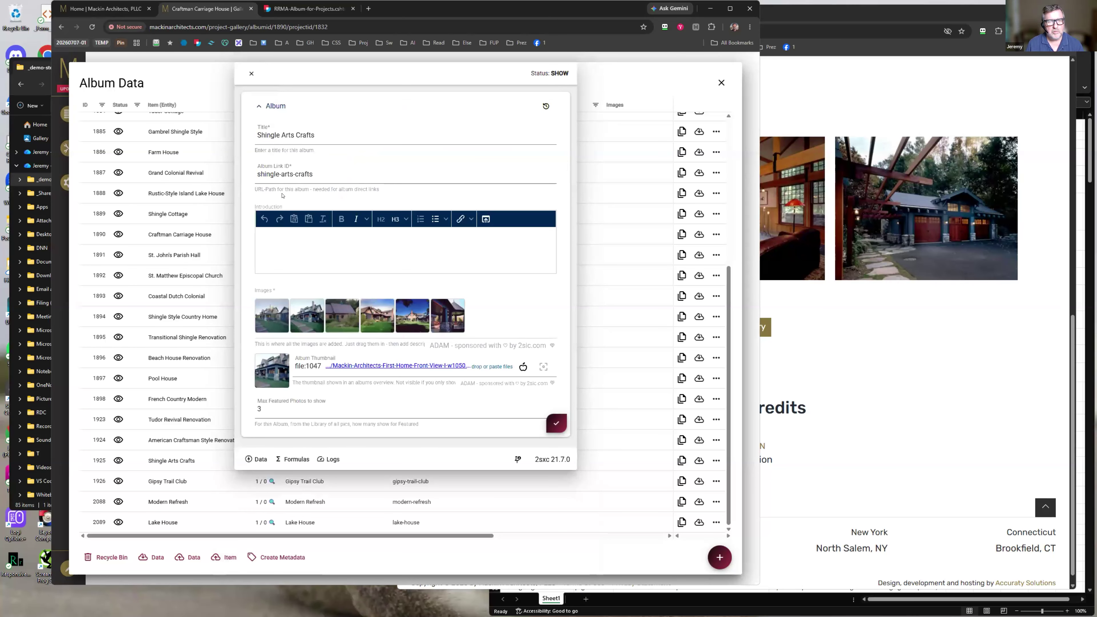
# Close the album form, the Album Data list and the app administration to return to the Craftman Carriage House gallery page
pyautogui.click(250, 74)
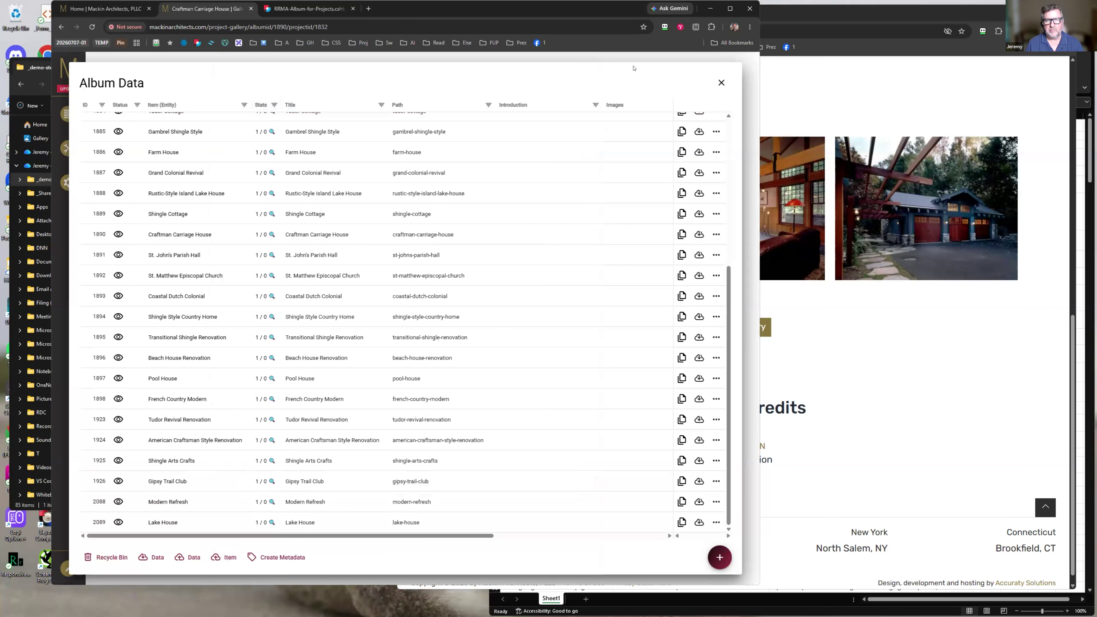
pyautogui.click(721, 83)
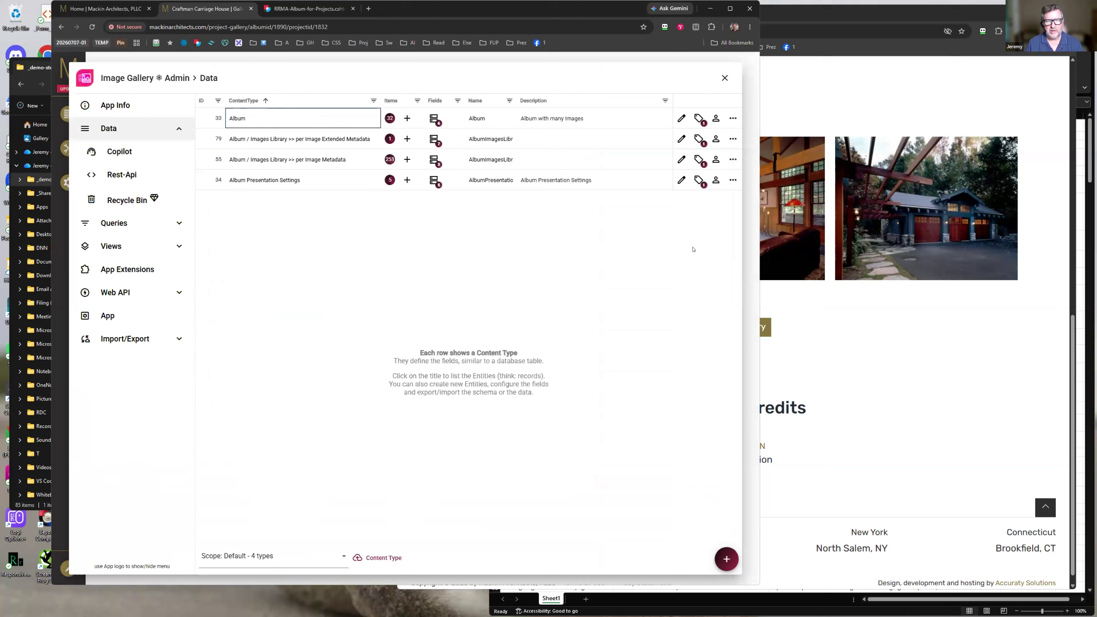
pyautogui.click(724, 78)
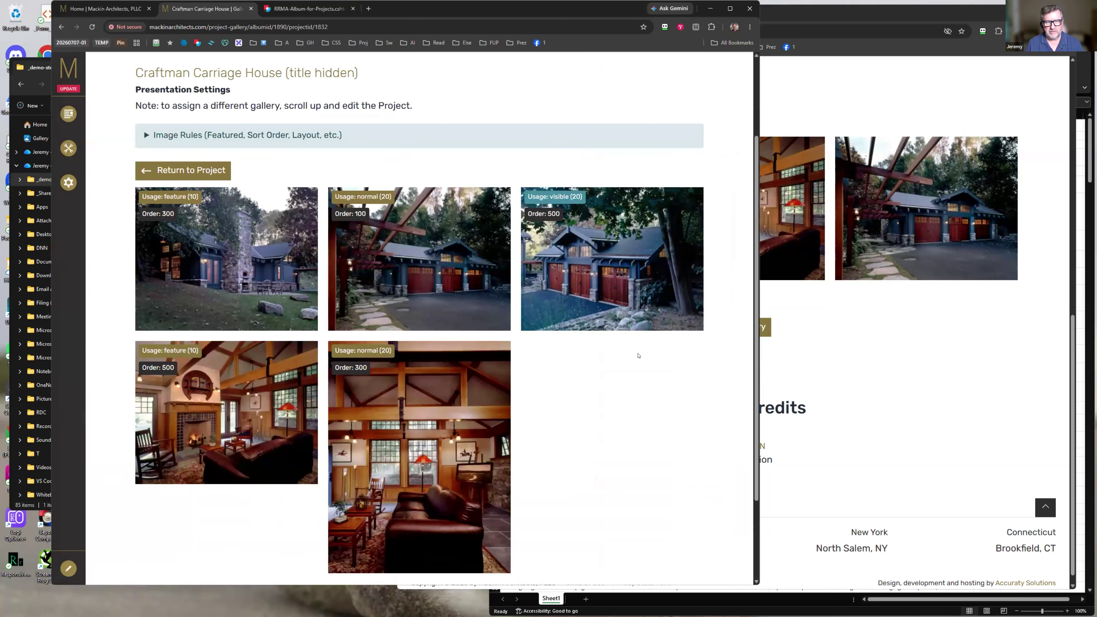
pyautogui.moveTo(410, 209)
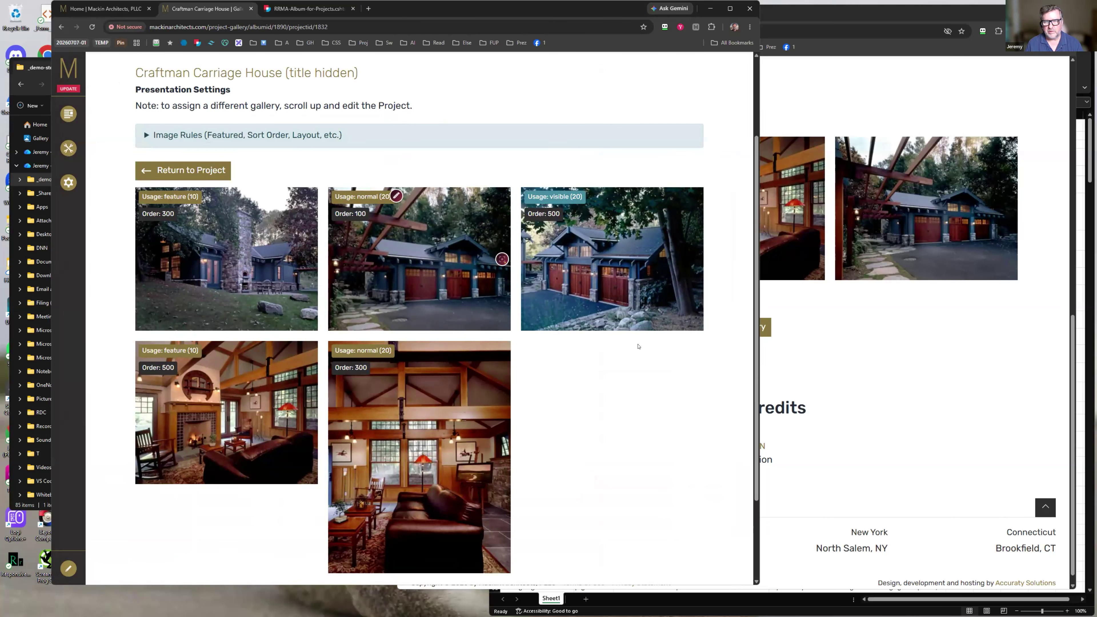
# Open the full gallery from the public Craftsman Carriage House project page and compare it with the editor's view of the gallery
pyautogui.click(845, 348)
pyautogui.click(728, 327)
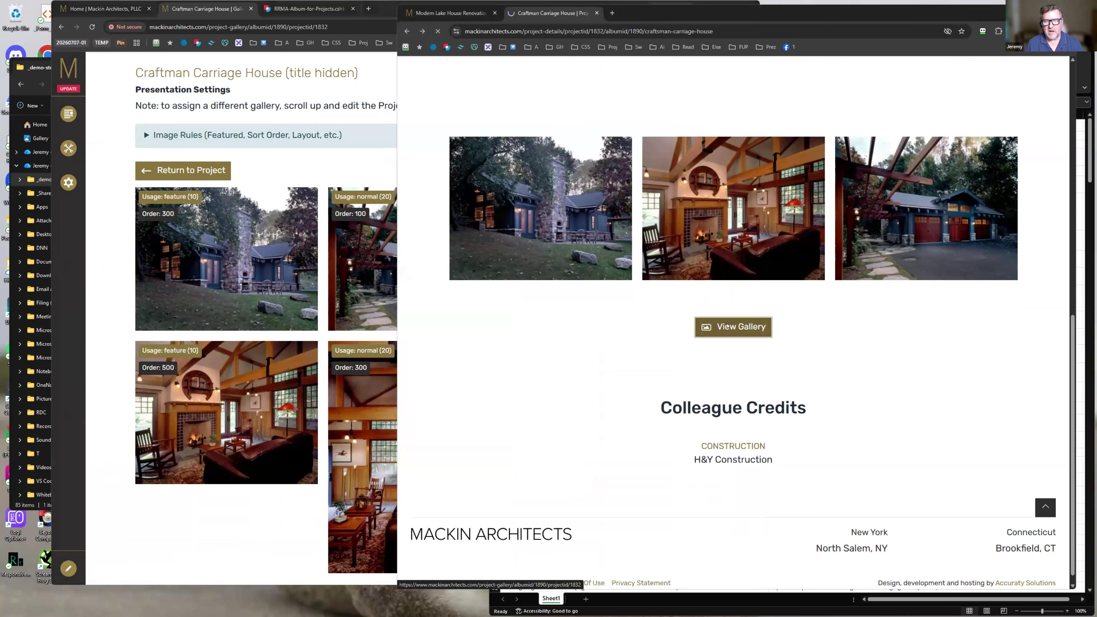
pyautogui.click(368, 190)
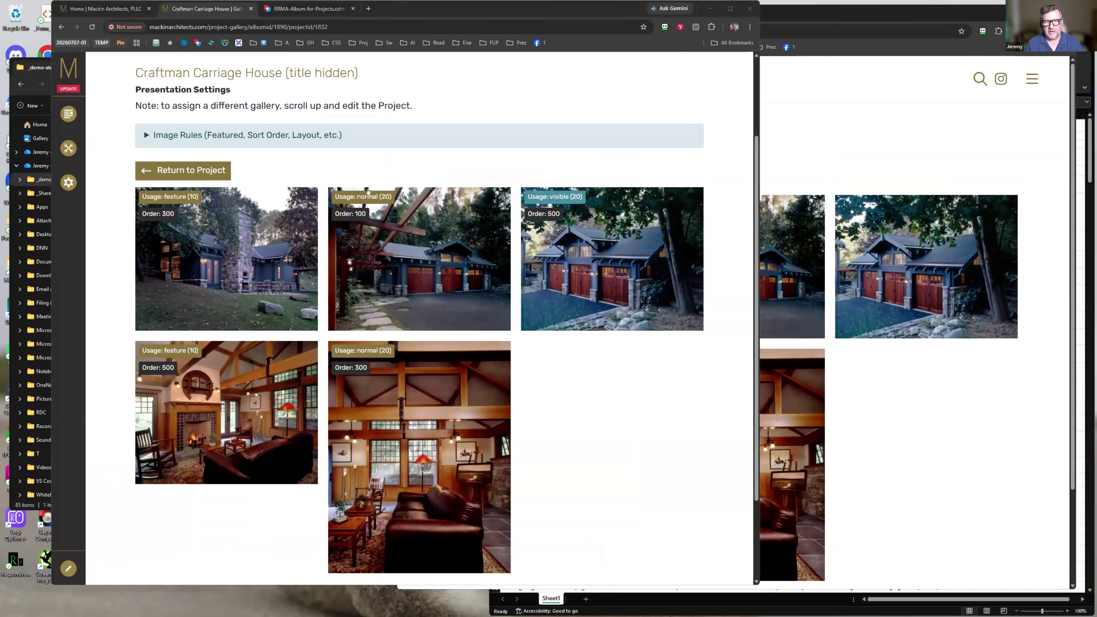
pyautogui.moveTo(393, 197)
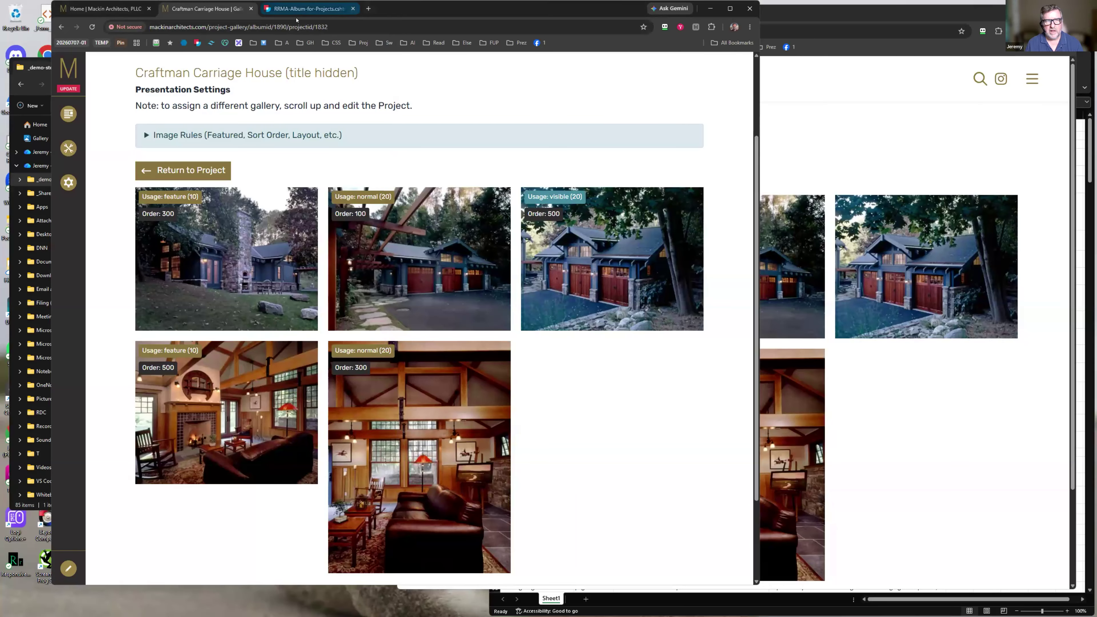
# In RRMA-Album-for-Projects.cshtml, examine the foreach loop that takes its images from MyGetImagesSorted with the album, presentation and sortOrderDefault arguments
pyautogui.click(309, 8)
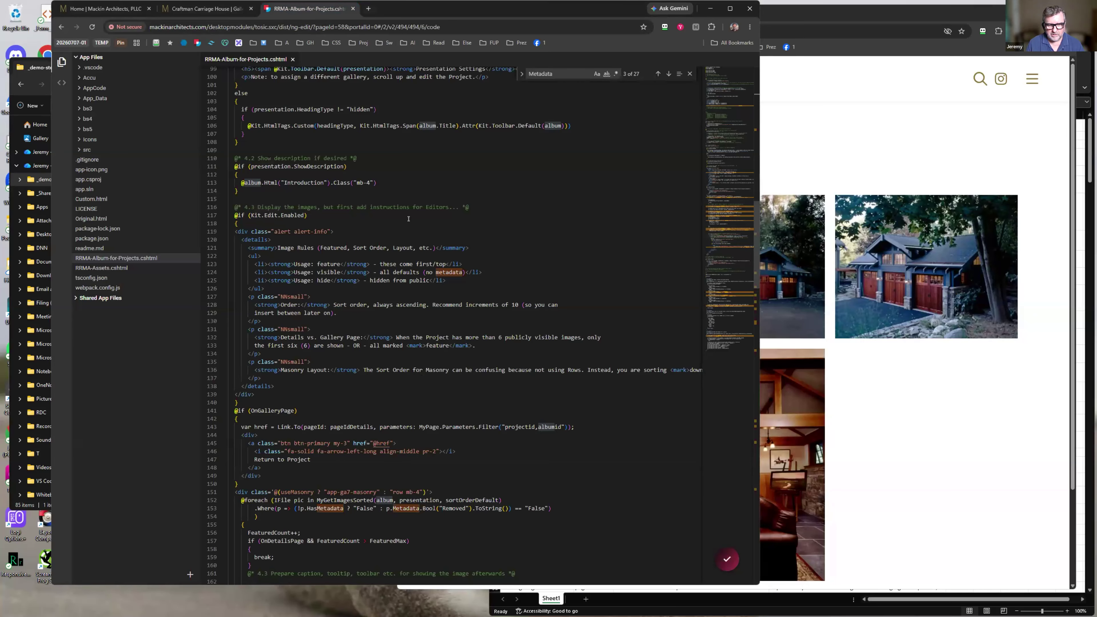
pyautogui.scroll(-7, 410, 218)
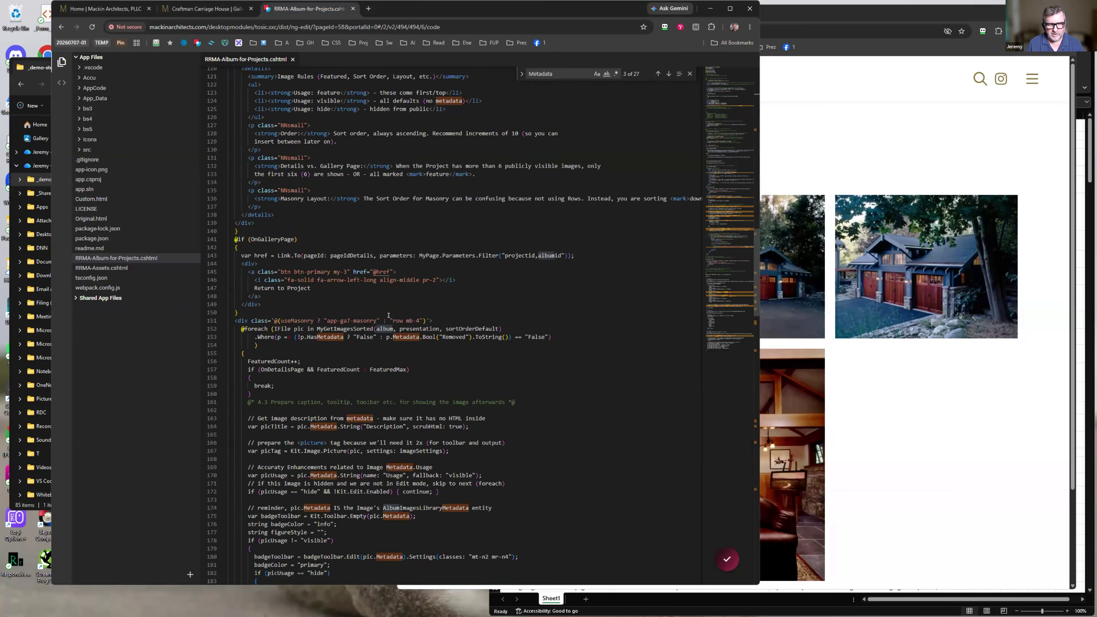
pyautogui.click(306, 350)
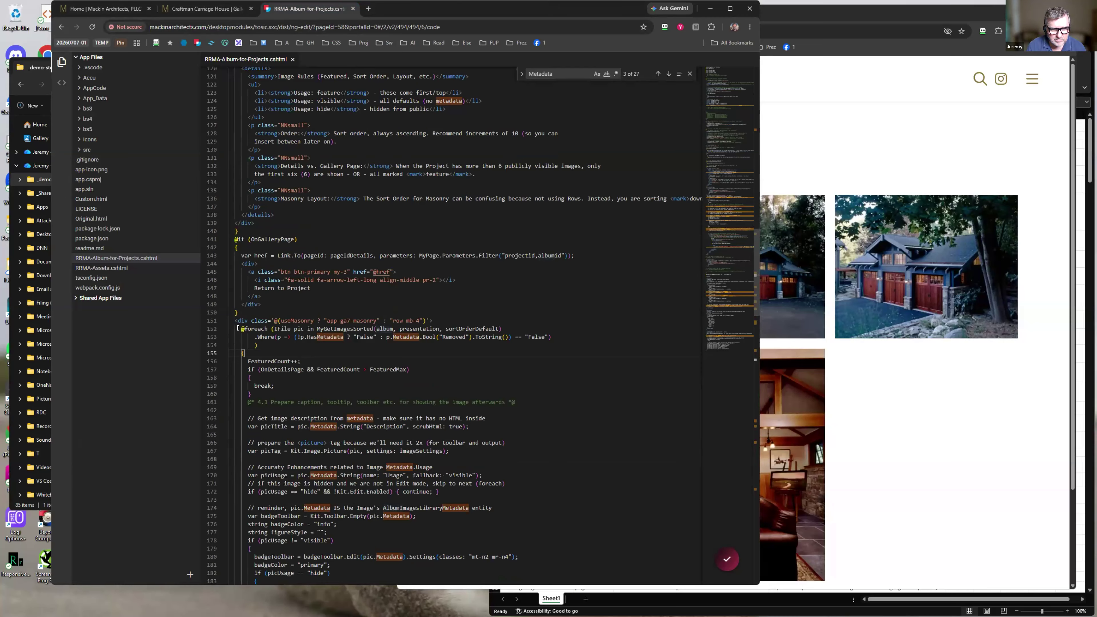
pyautogui.moveTo(238, 328); pyautogui.dragTo(272, 335)
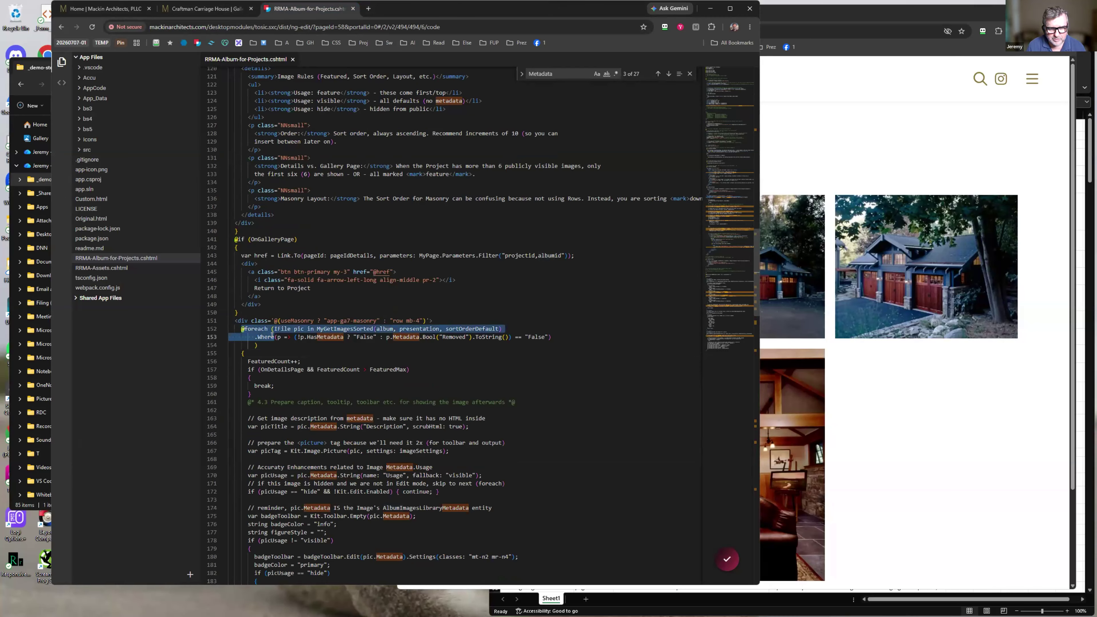
pyautogui.click(273, 329)
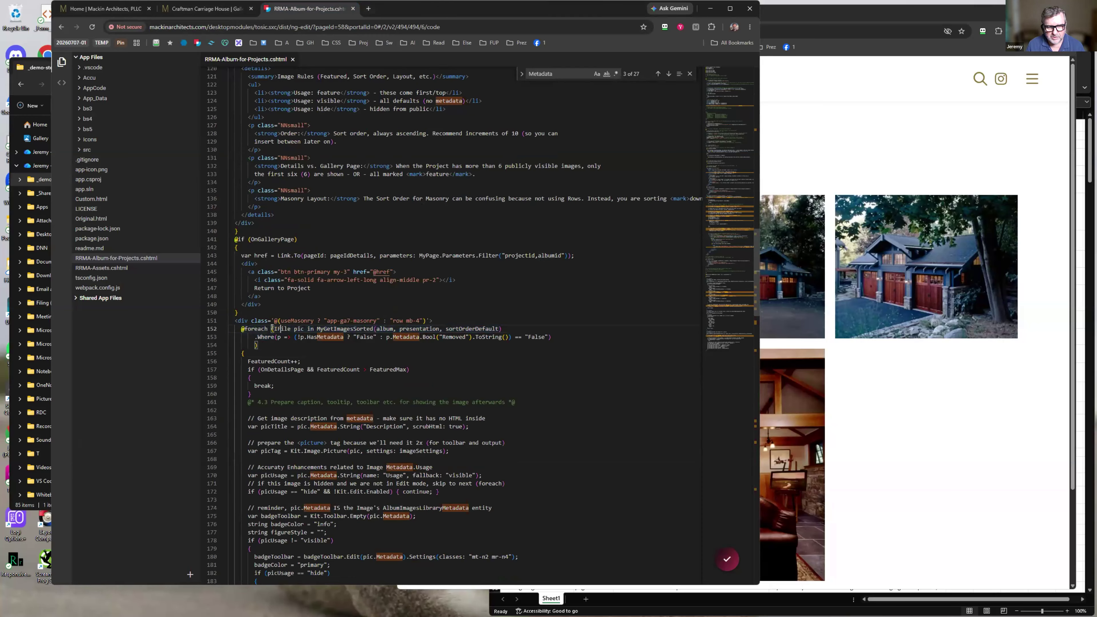
pyautogui.doubleClick(285, 328)
pyautogui.click(295, 329)
pyautogui.moveTo(317, 329); pyautogui.dragTo(499, 328)
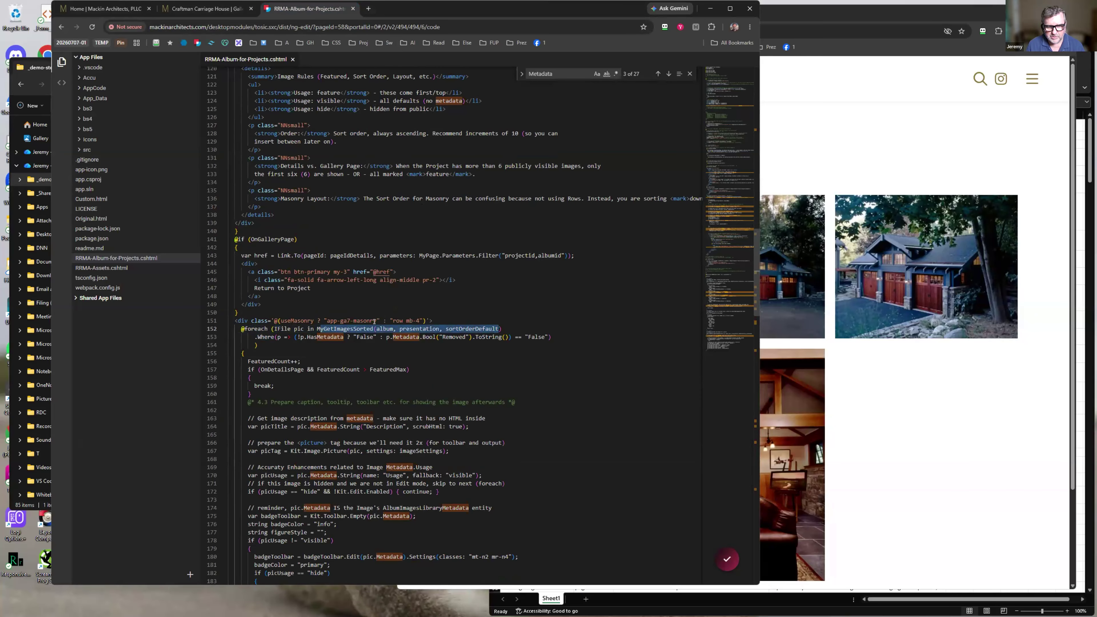
pyautogui.doubleClick(382, 329)
pyautogui.scroll(4, 263, 112)
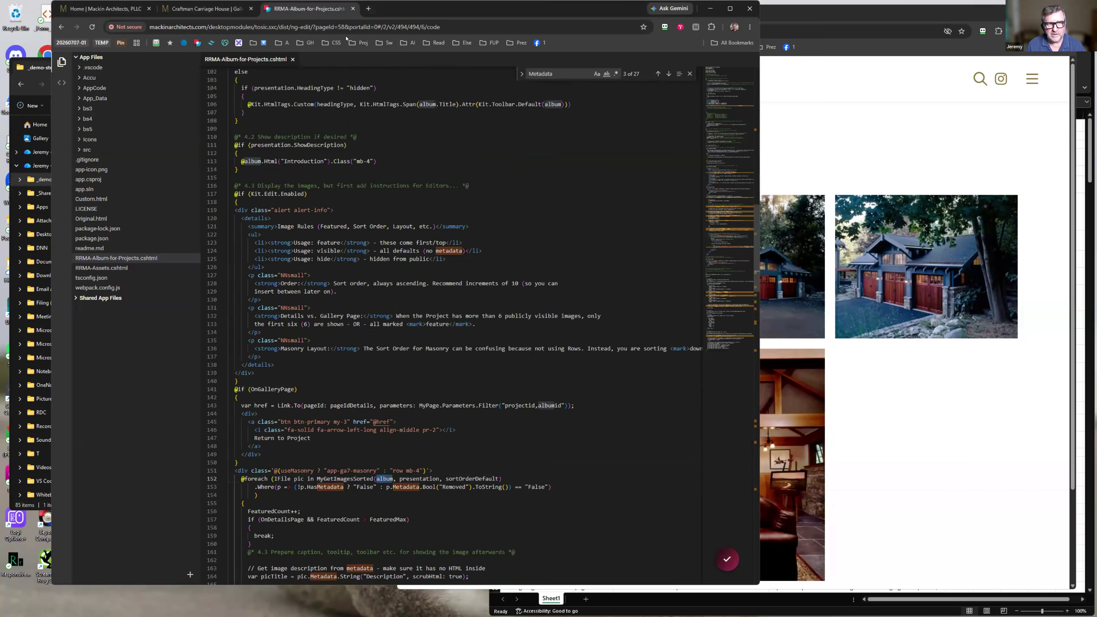
# Examine the loop's Where filter, including its HasMetadata check and the test of the Removed metadata value
pyautogui.scroll(-6, 389, 356)
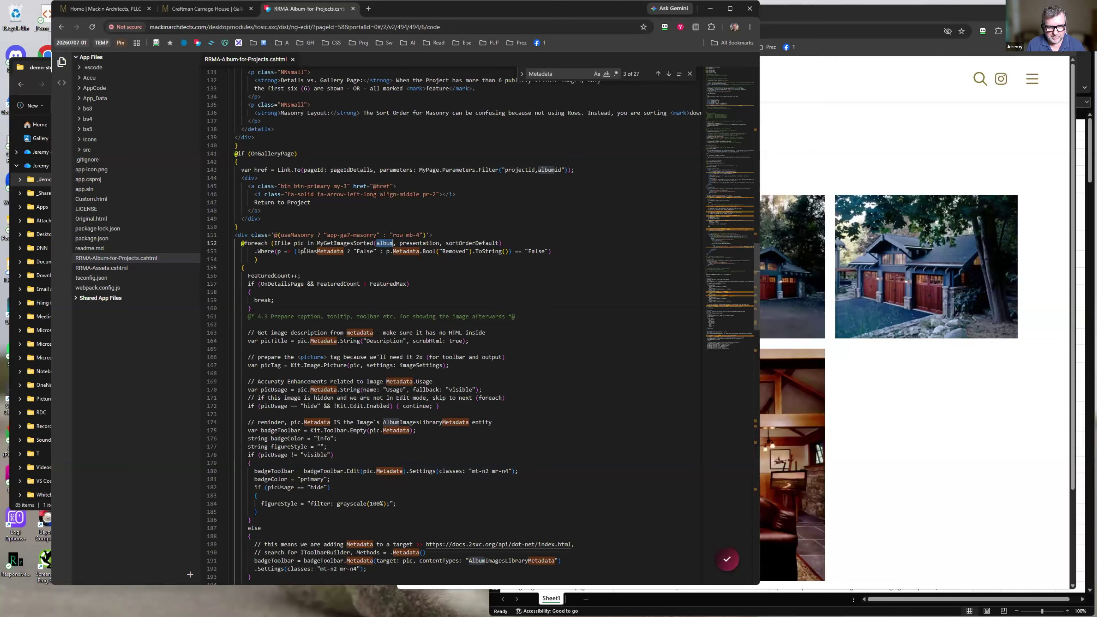
pyautogui.moveTo(302, 251); pyautogui.dragTo(342, 251)
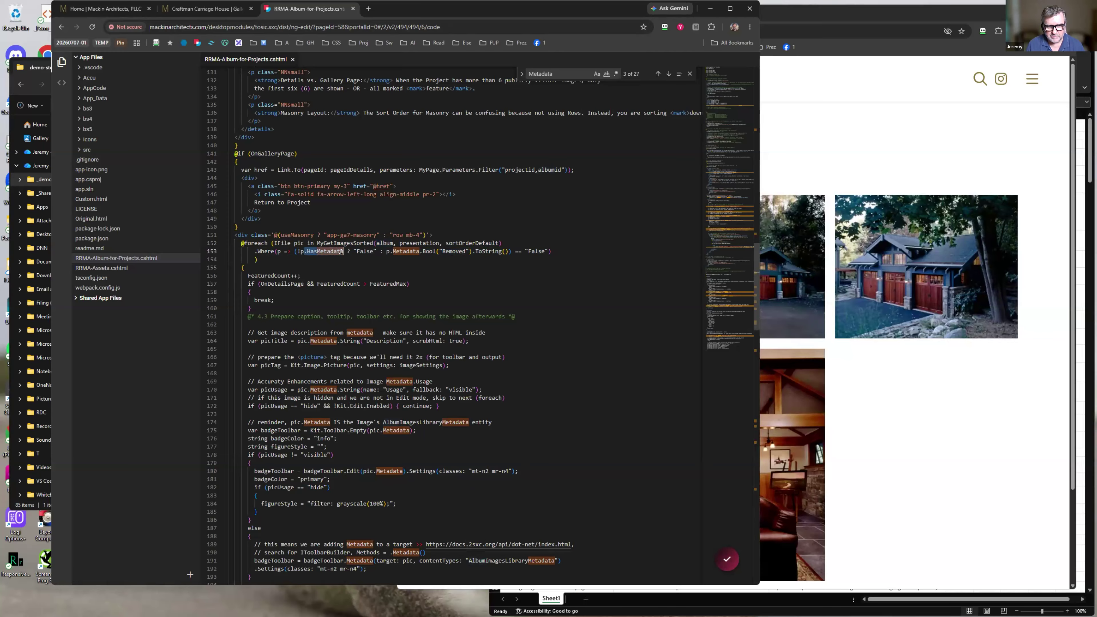
pyautogui.click(385, 251)
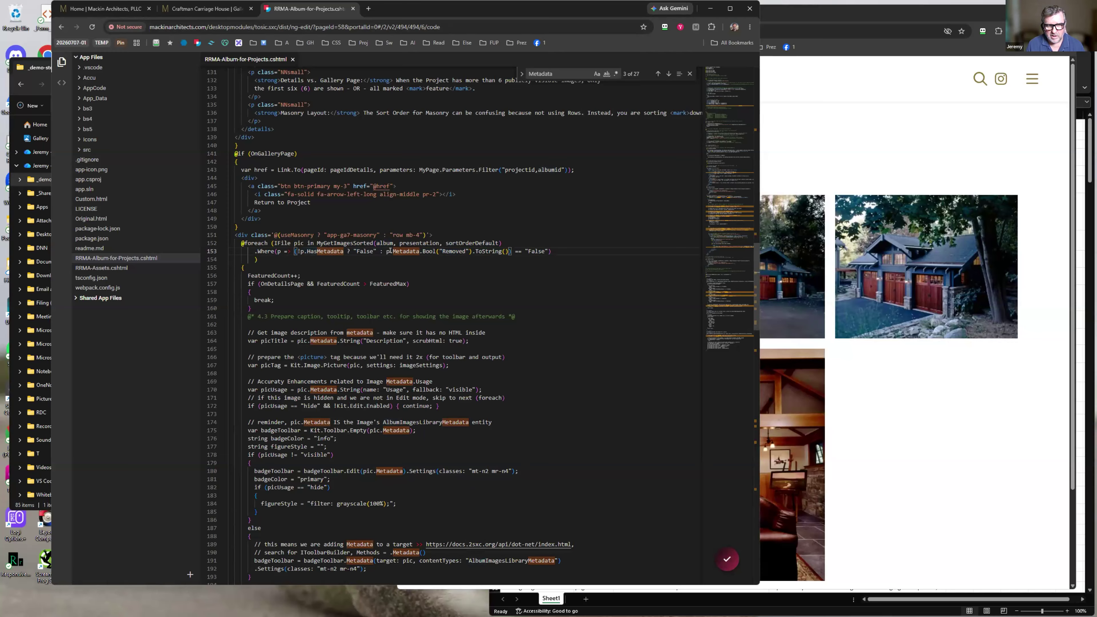
pyautogui.moveTo(392, 252); pyautogui.dragTo(418, 251)
pyautogui.click(422, 251)
pyautogui.moveTo(423, 251); pyautogui.dragTo(465, 251)
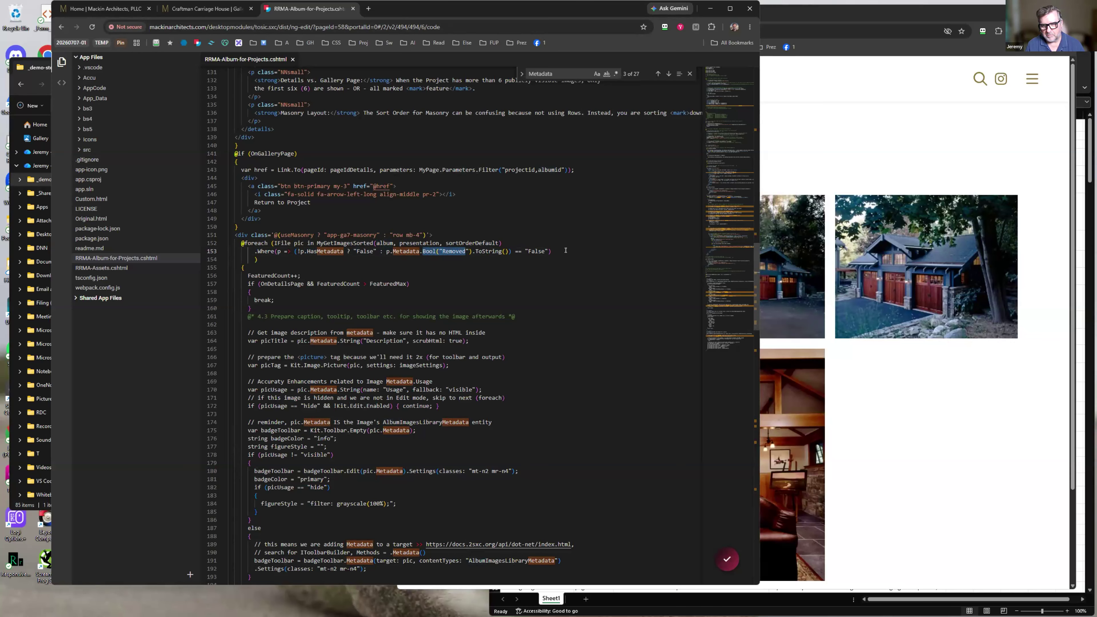
pyautogui.moveTo(514, 263); pyautogui.dragTo(557, 251)
pyautogui.moveTo(394, 251); pyautogui.dragTo(552, 252)
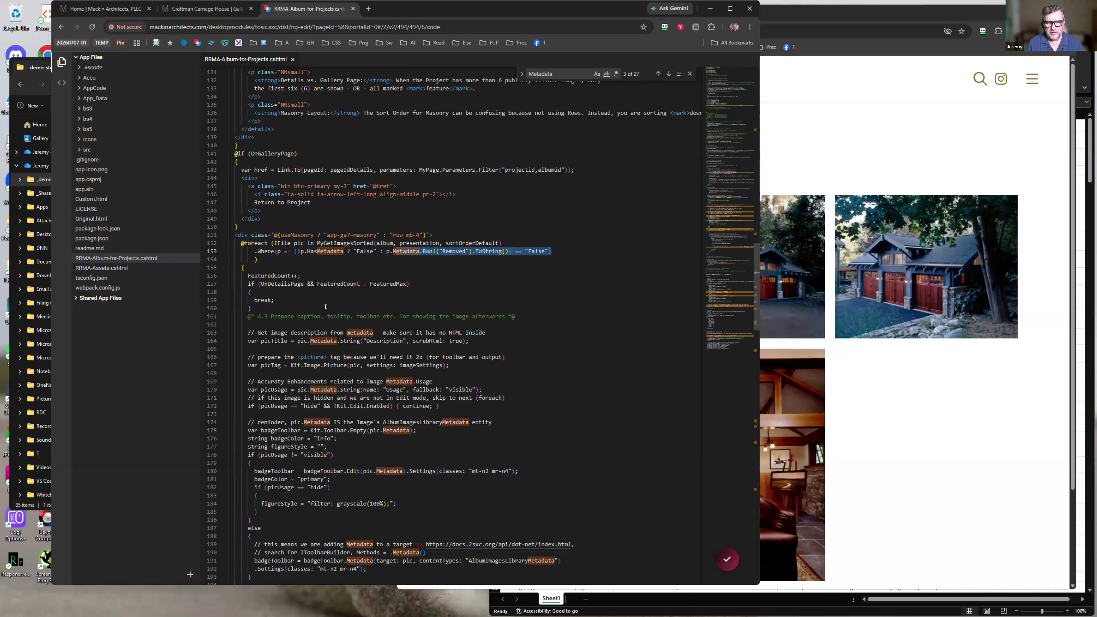
# Examine how the template reads each image's Description and Usage metadata, including the "visible" fallback and the badge toolbar code
pyautogui.click(300, 336)
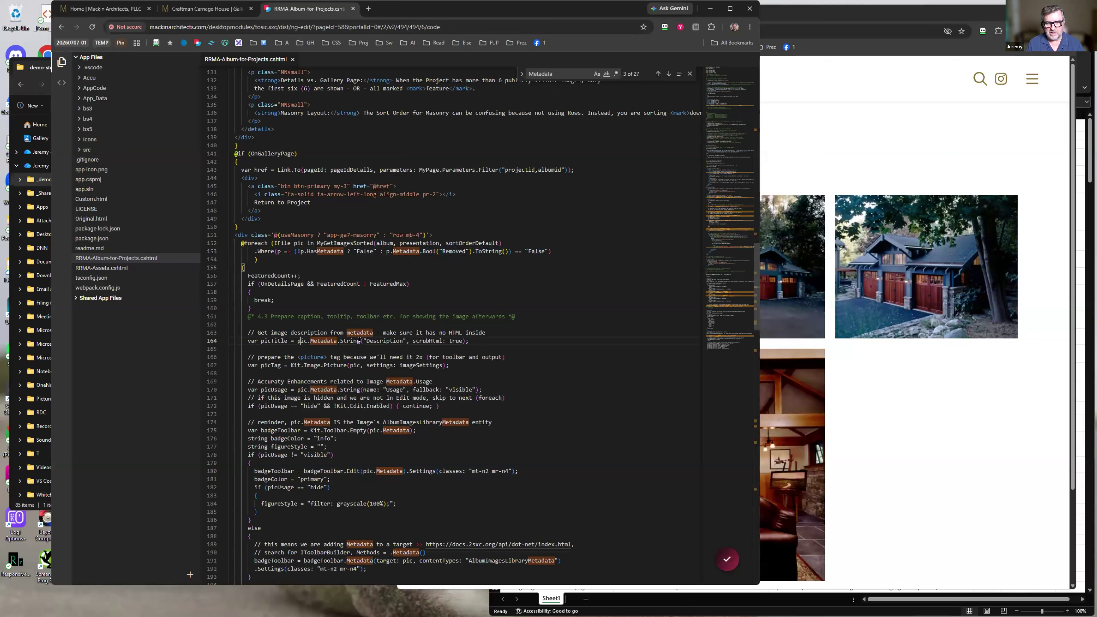
pyautogui.doubleClick(368, 341)
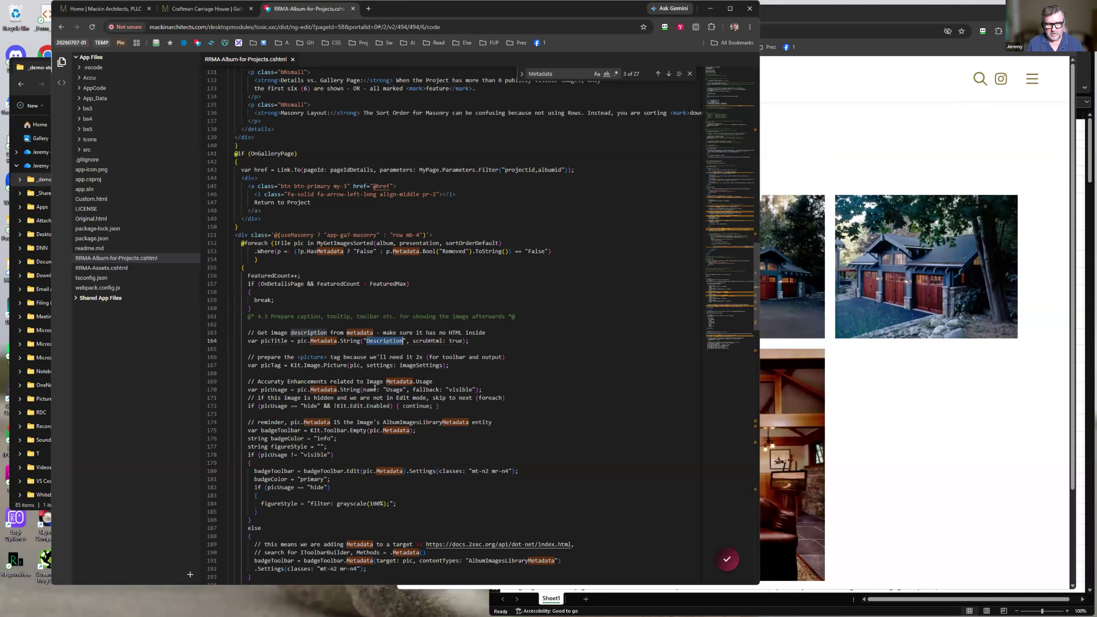
pyautogui.doubleClick(391, 389)
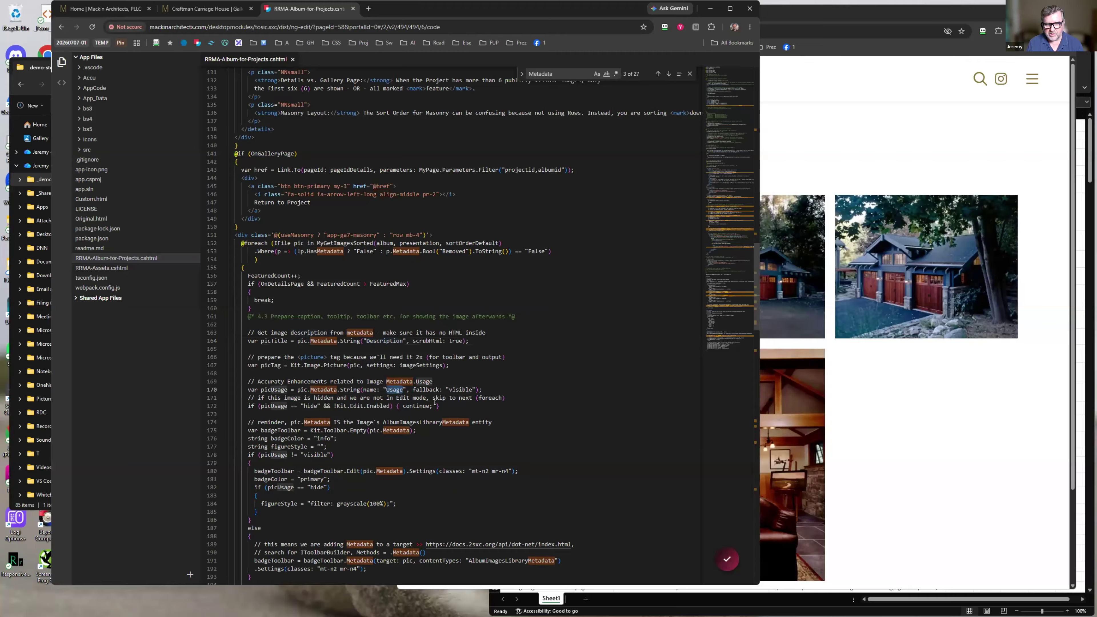
pyautogui.doubleClick(459, 389)
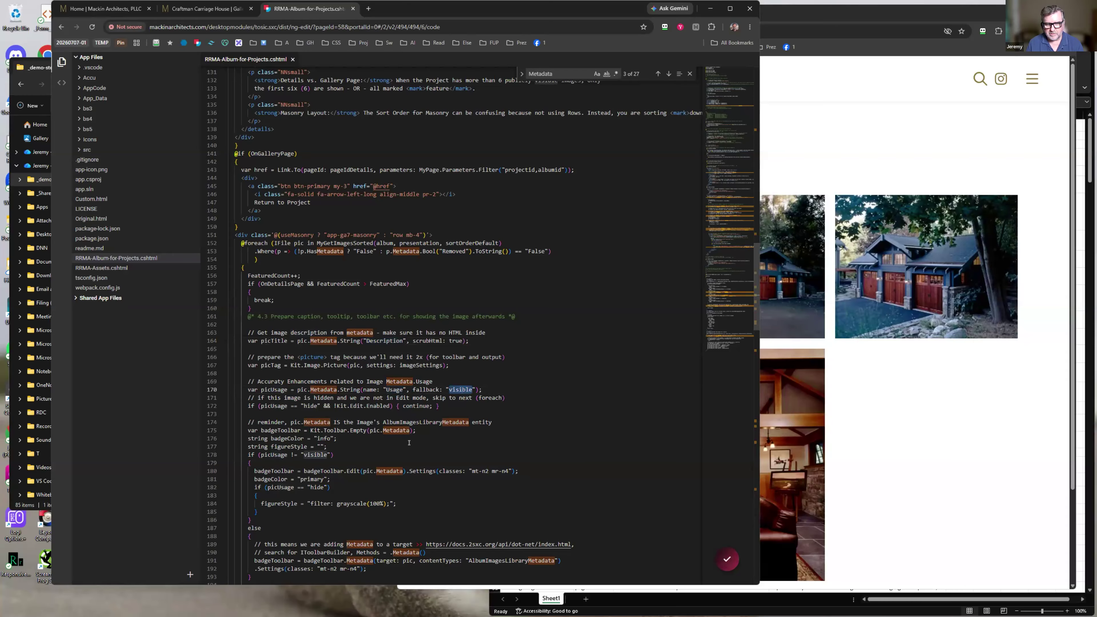
pyautogui.click(380, 445)
pyautogui.scroll(-3, 380, 445)
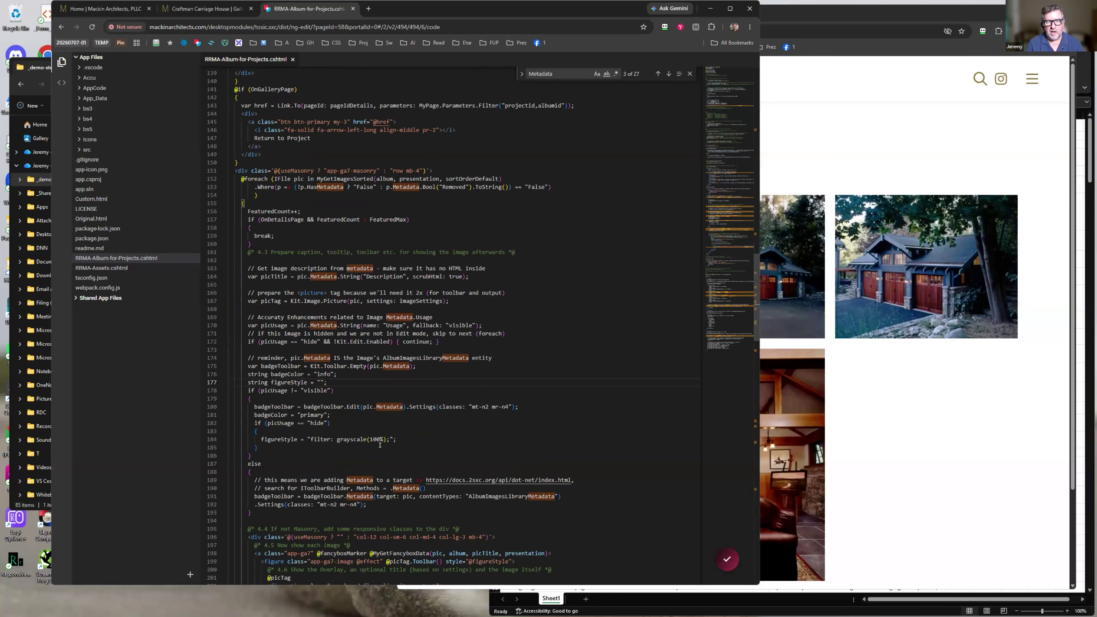
# Switch to File Explorer and select the first four images in each of the top three rows of the _demo-stock-images folder
pyautogui.click(197, 7)
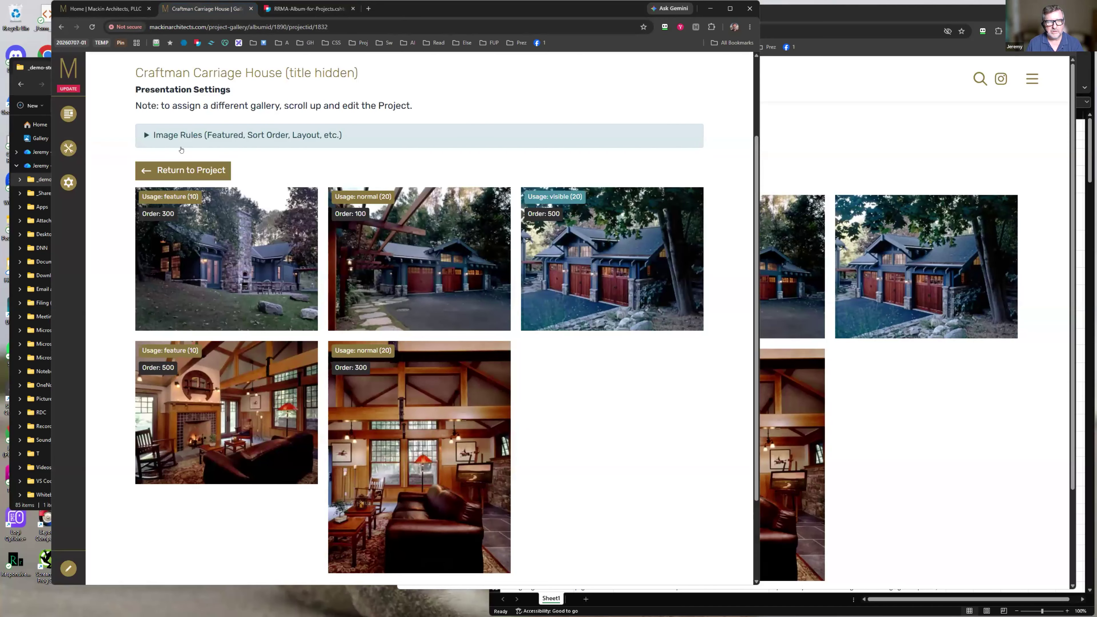
pyautogui.moveTo(258, 74)
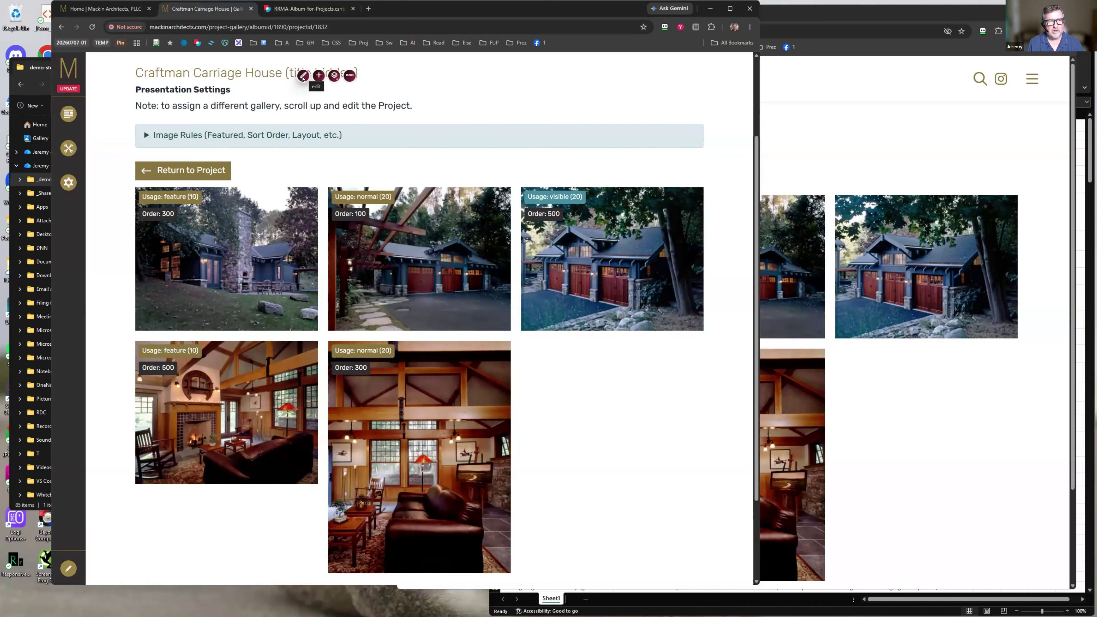
pyautogui.click(32, 68)
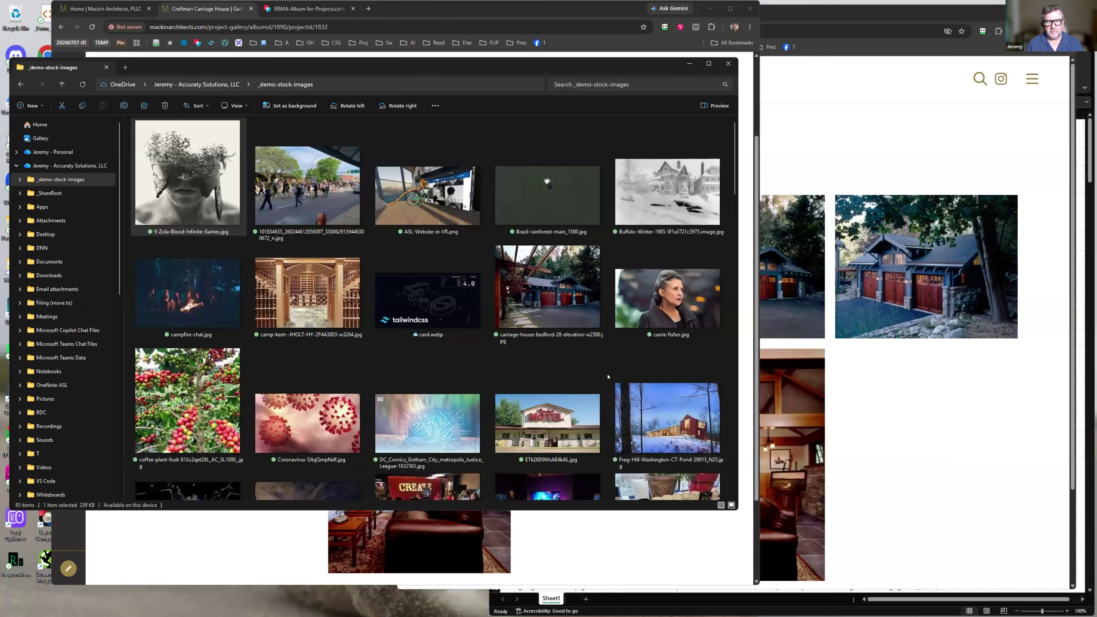
pyautogui.moveTo(610, 117); pyautogui.dragTo(132, 471)
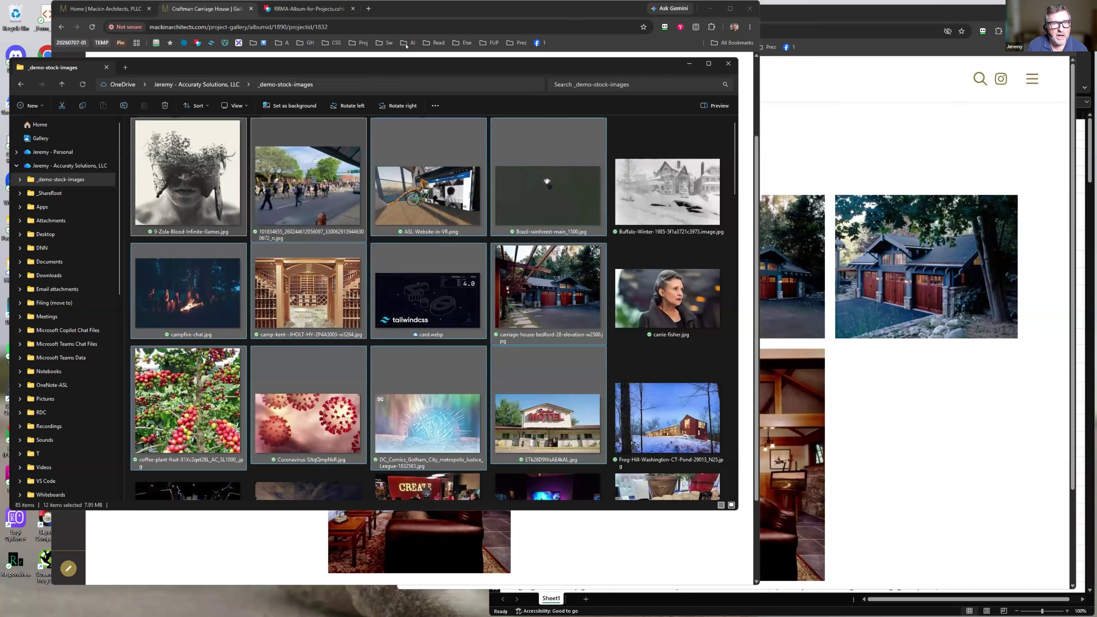
# Switch back to the browser and return from the public gallery to the Craftsman Carriage House project page
pyautogui.click(317, 18)
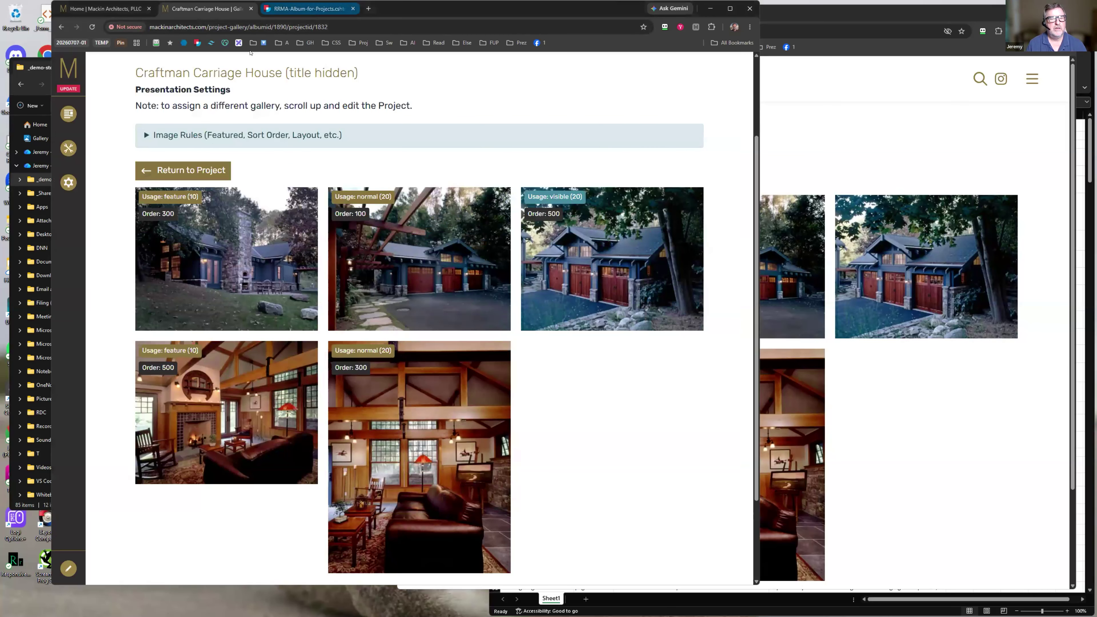
pyautogui.click(874, 78)
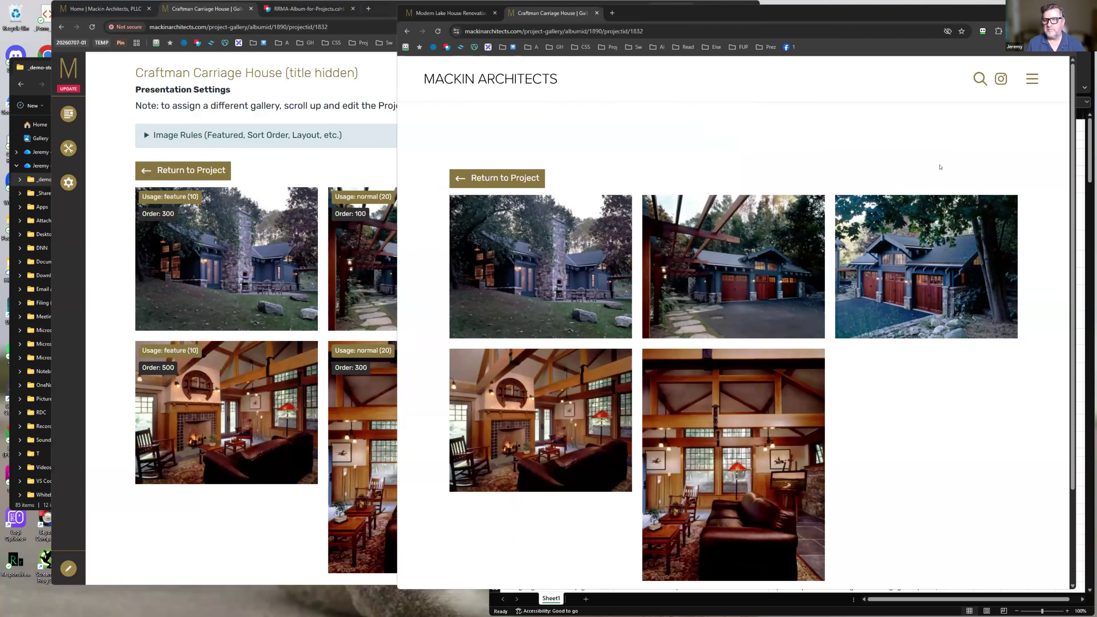
pyautogui.click(509, 178)
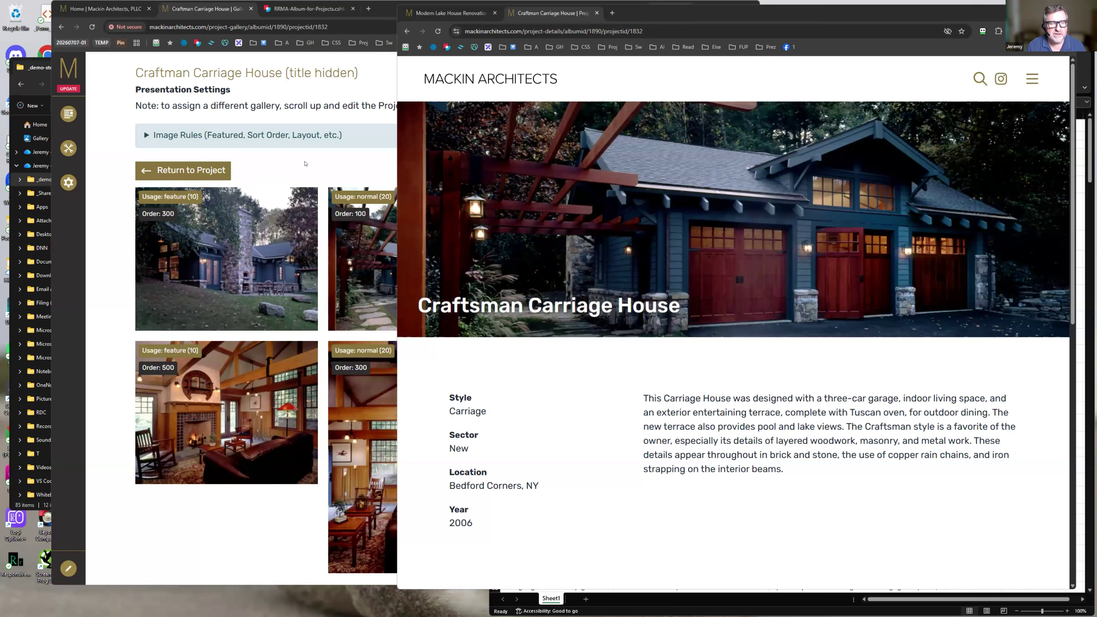
# In the editor's gallery, open the metadata of the normal-usage interior image, mark it Removed, and switch it back to Active
pyautogui.click(312, 169)
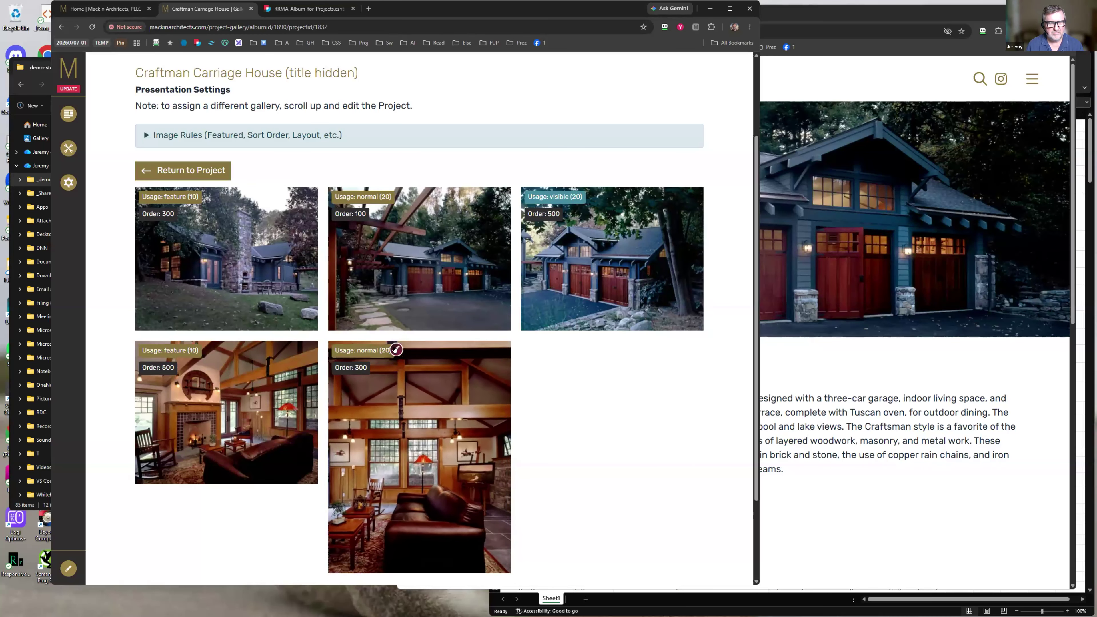
pyautogui.click(395, 349)
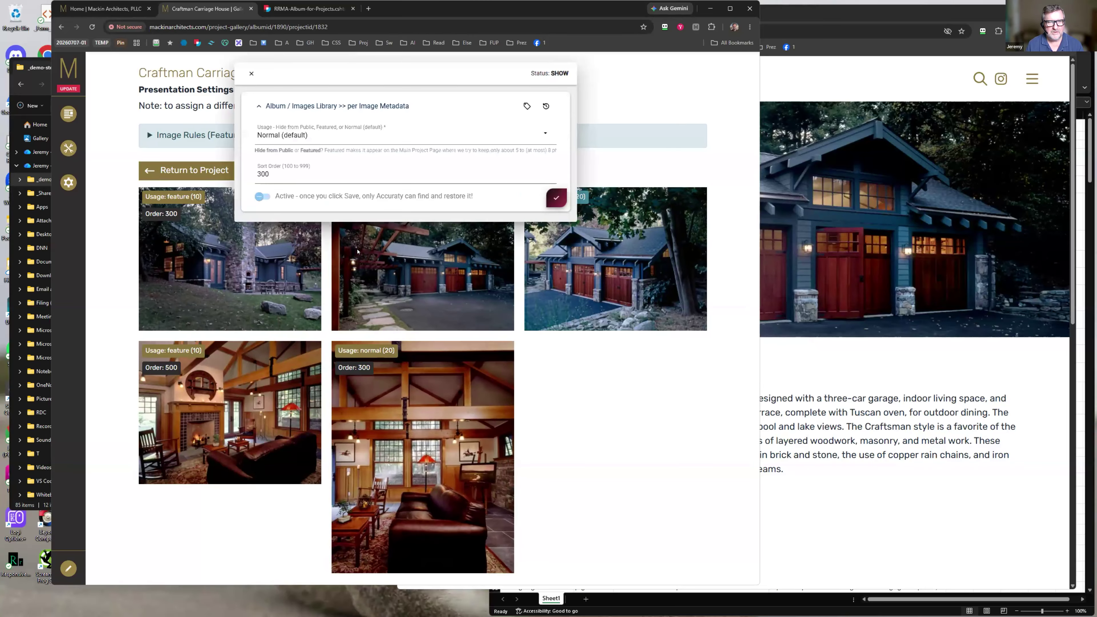
pyautogui.click(265, 199)
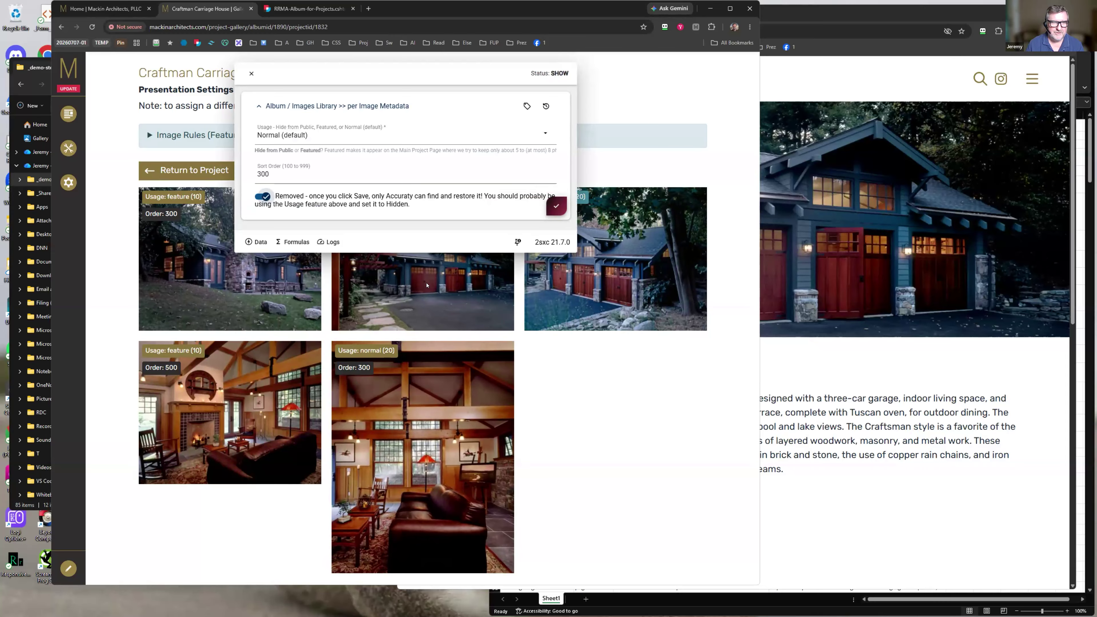
pyautogui.click(260, 197)
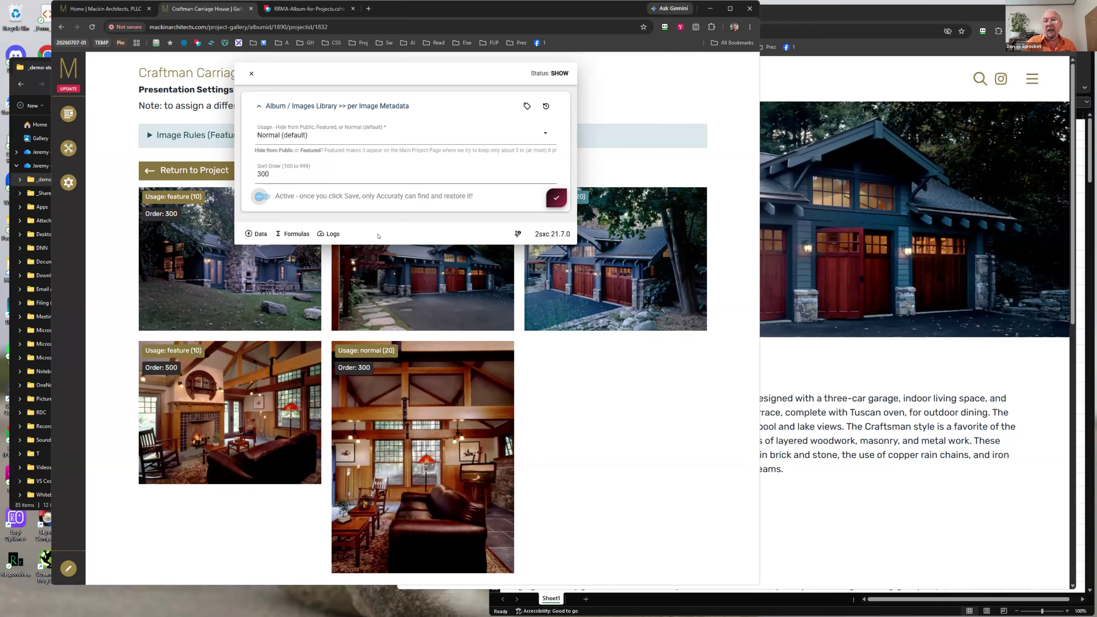
# Close the interior image's metadata without saving, and set the normal-usage garage image with order 100 to Featured
pyautogui.click(252, 73)
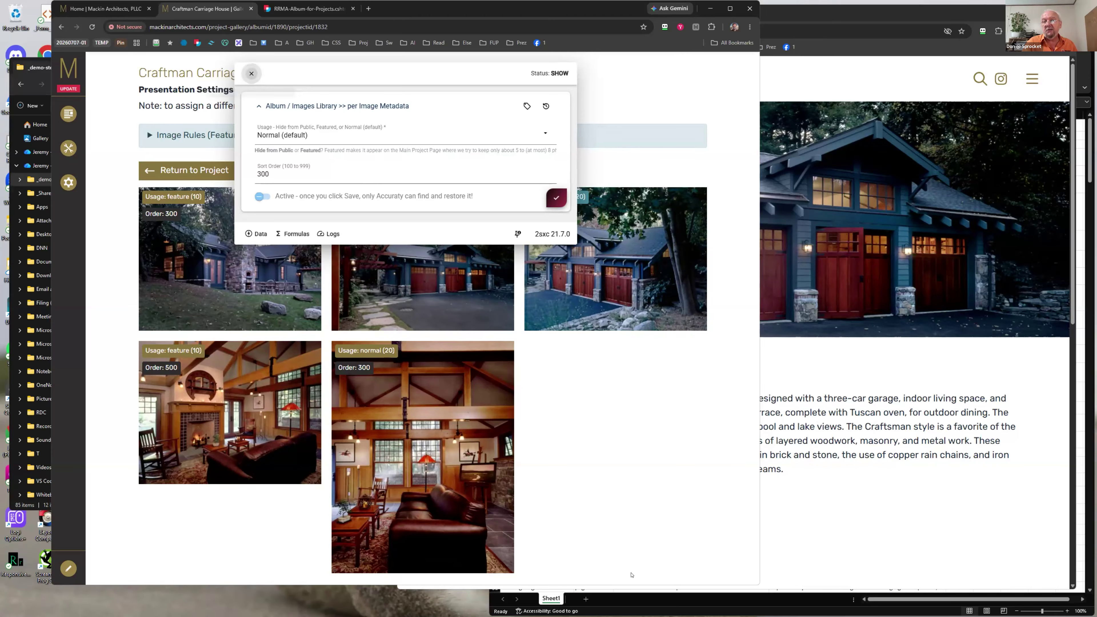
pyautogui.click(424, 568)
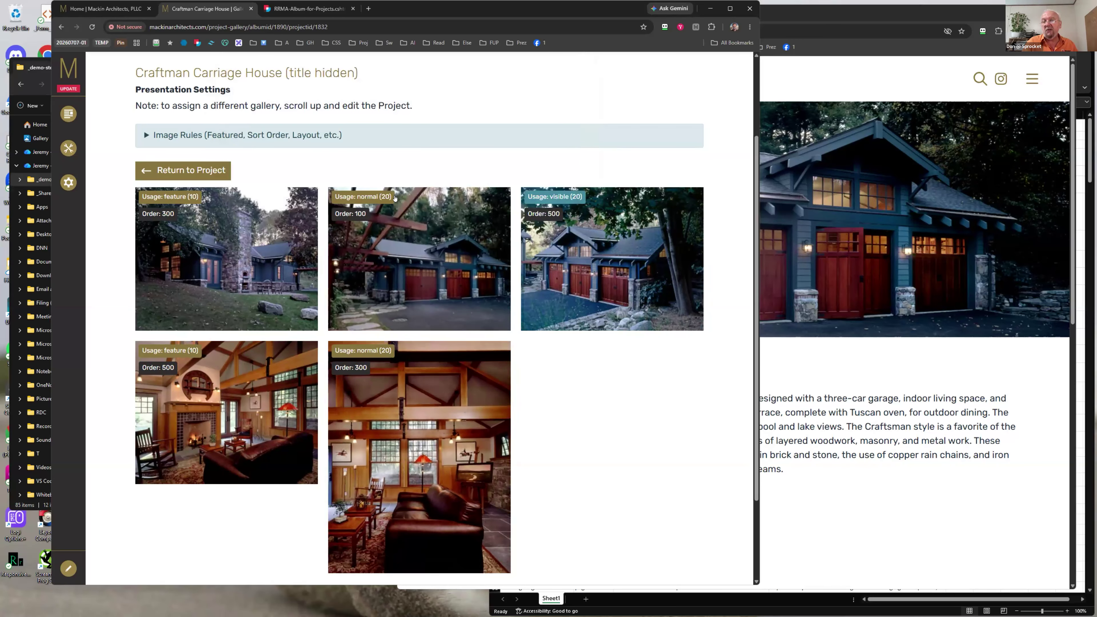
pyautogui.click(396, 196)
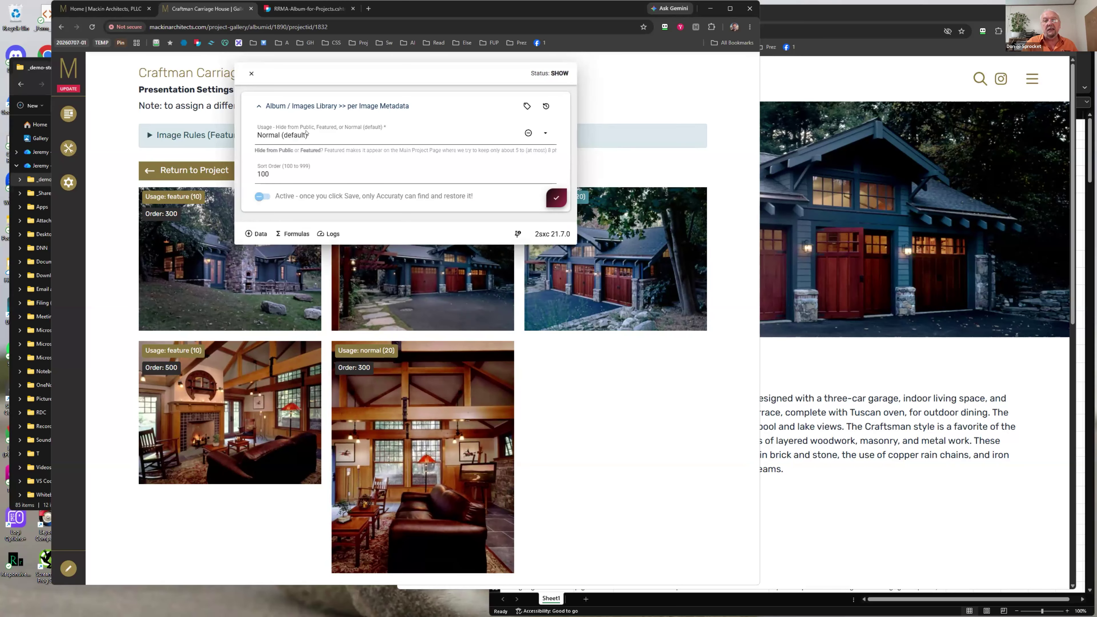
pyautogui.click(299, 136)
pyautogui.click(296, 179)
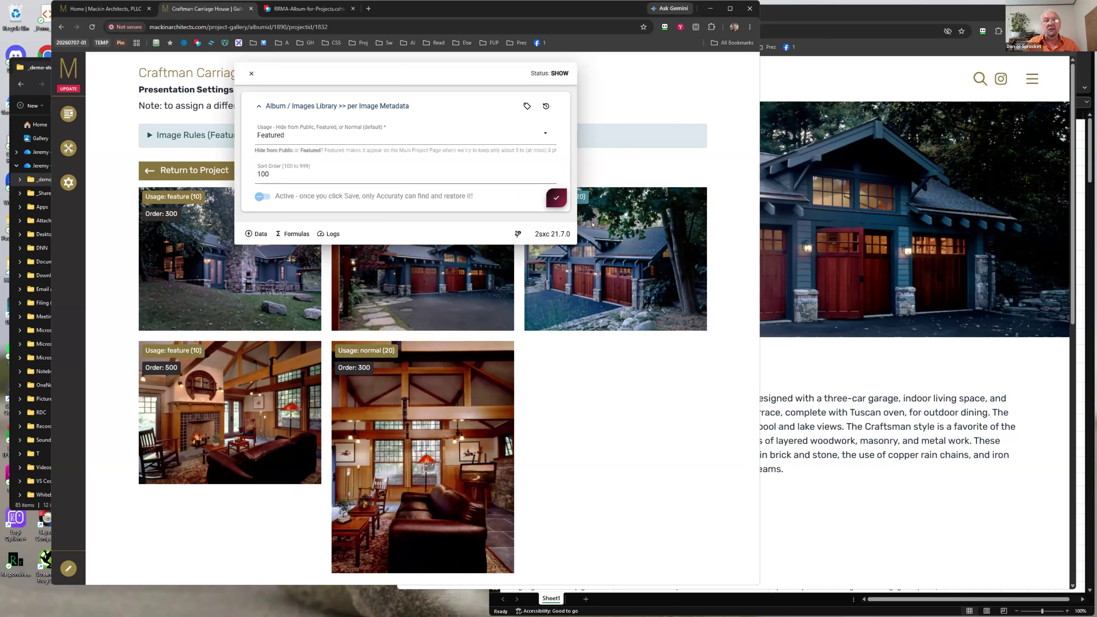
pyautogui.click(558, 198)
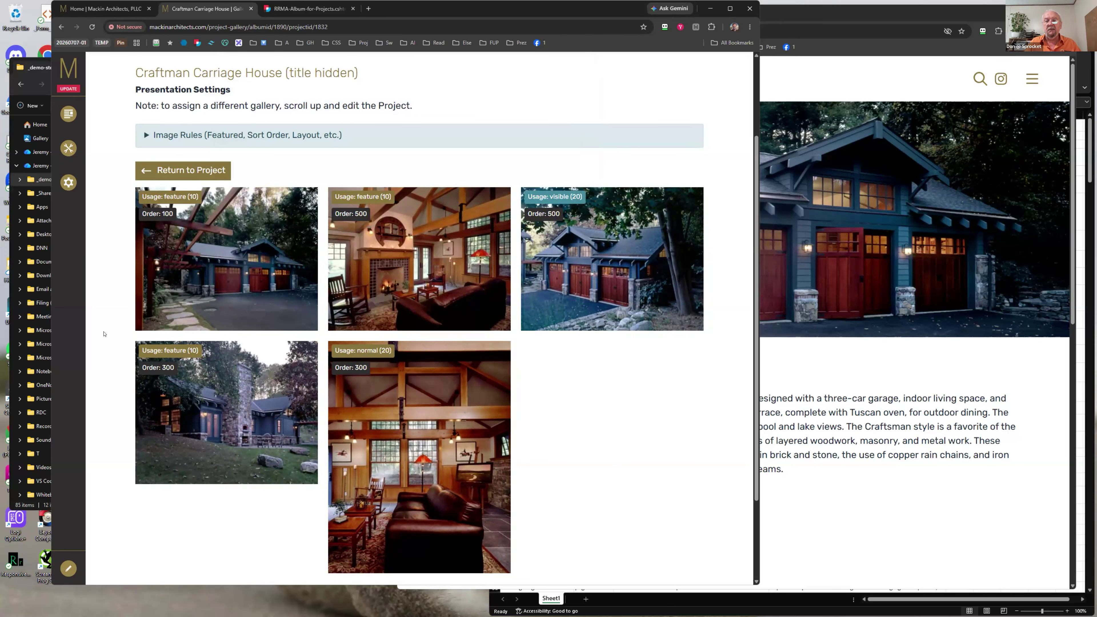
pyautogui.moveTo(180, 92)
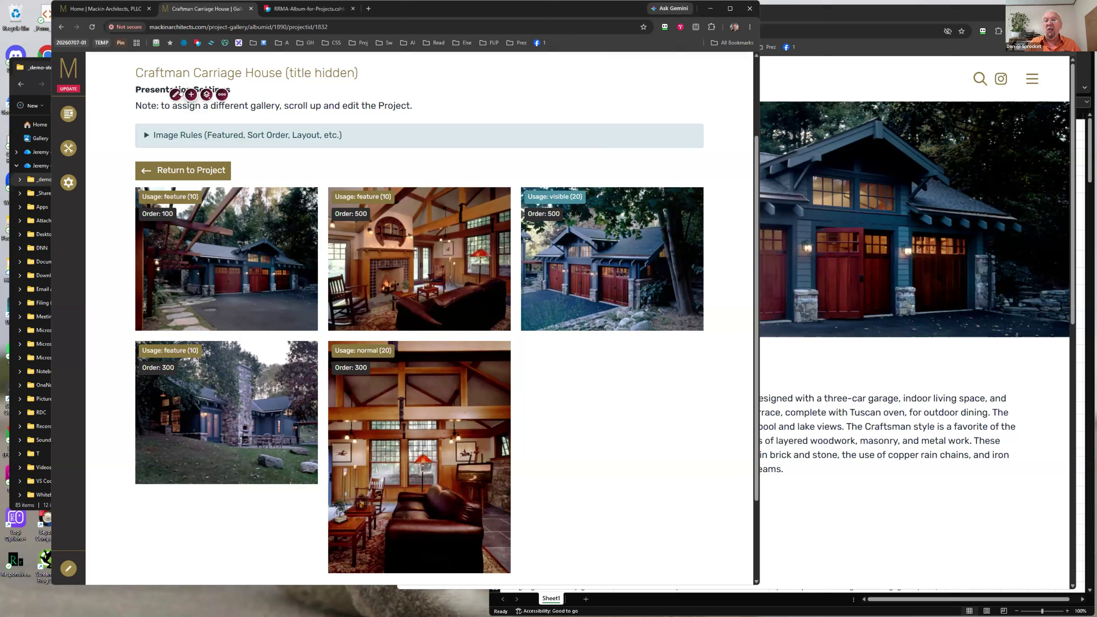
pyautogui.moveTo(298, 74)
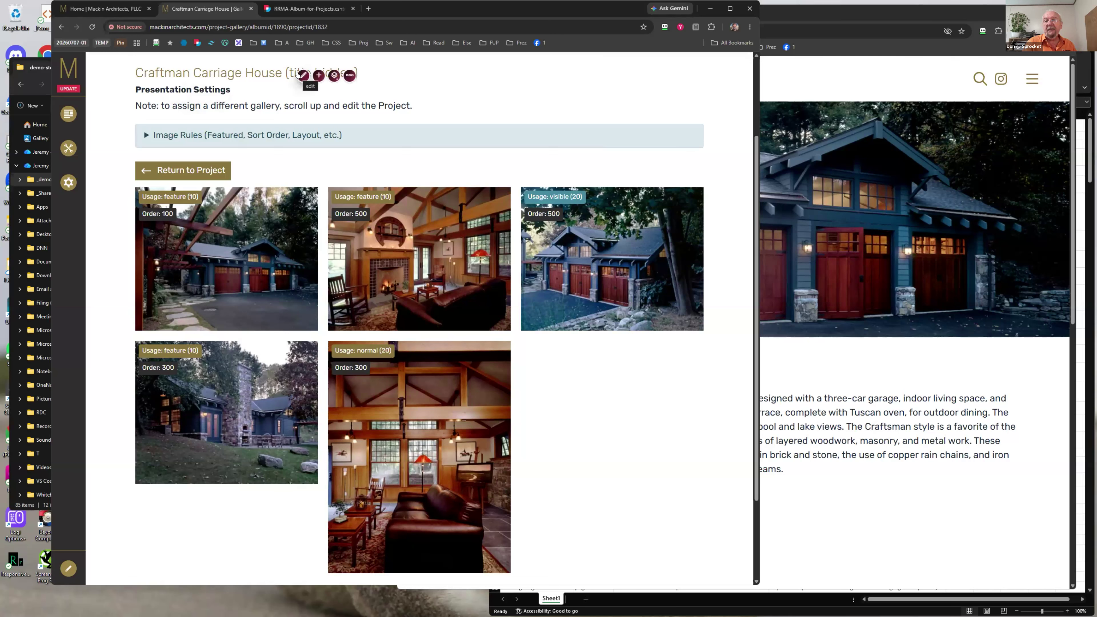
pyautogui.click(349, 75)
pyautogui.click(349, 75)
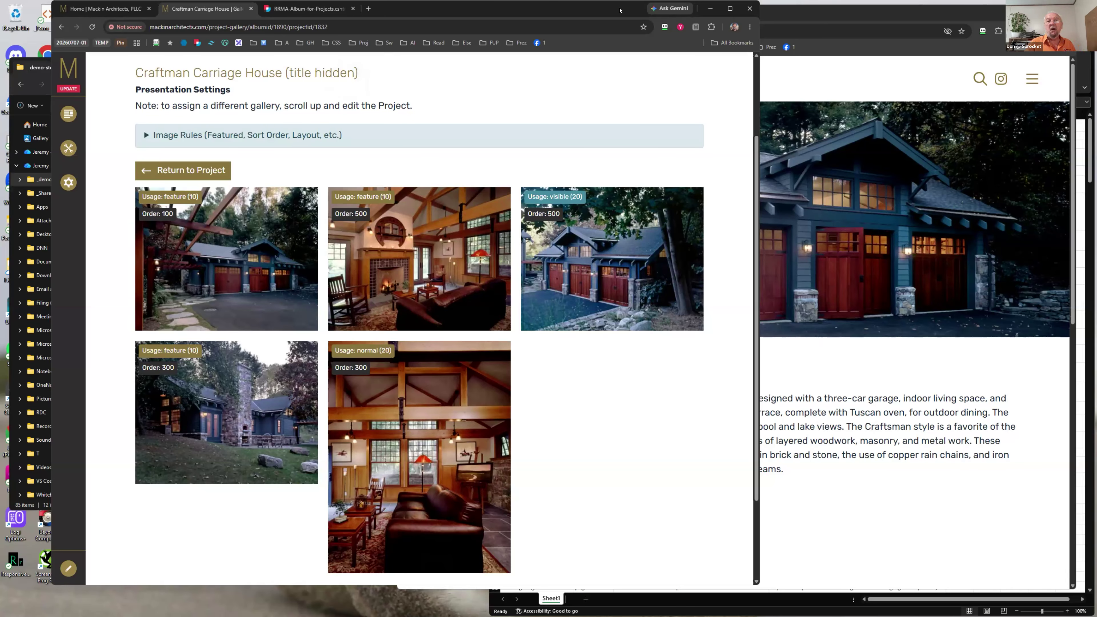
pyautogui.moveTo(620, 9); pyautogui.dragTo(617, 12)
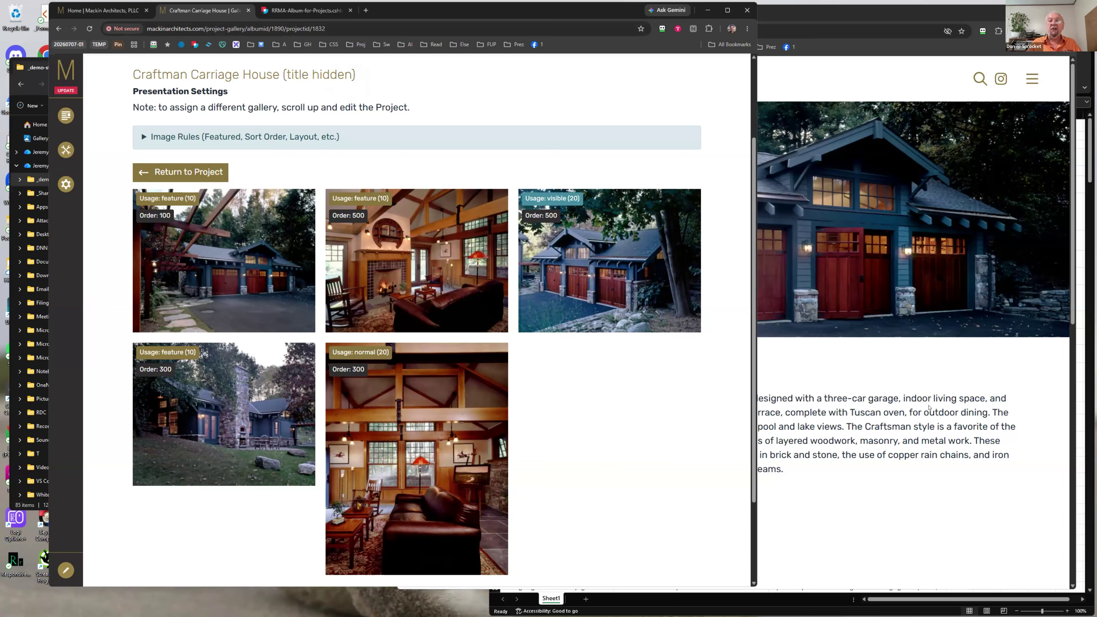
pyautogui.click(894, 411)
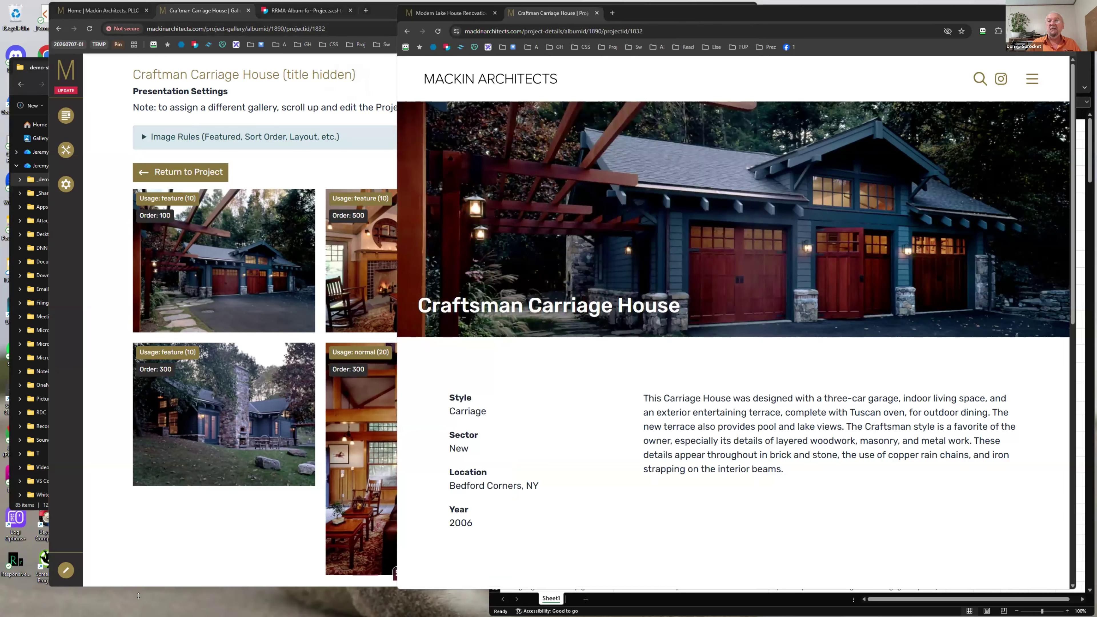
pyautogui.click(162, 532)
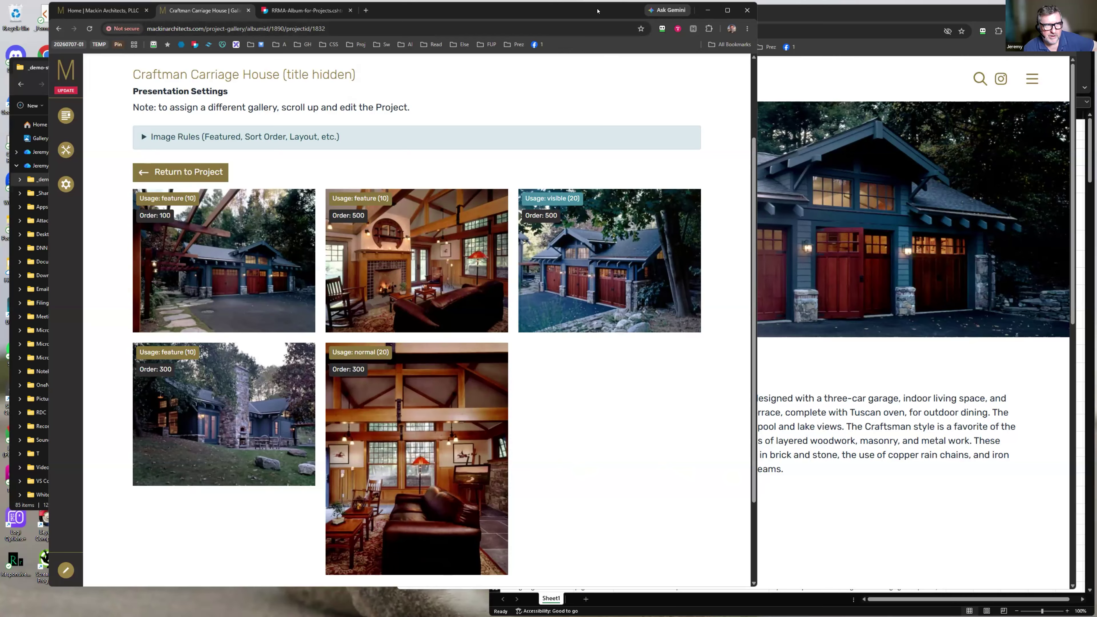
pyautogui.moveTo(598, 10); pyautogui.dragTo(648, 12)
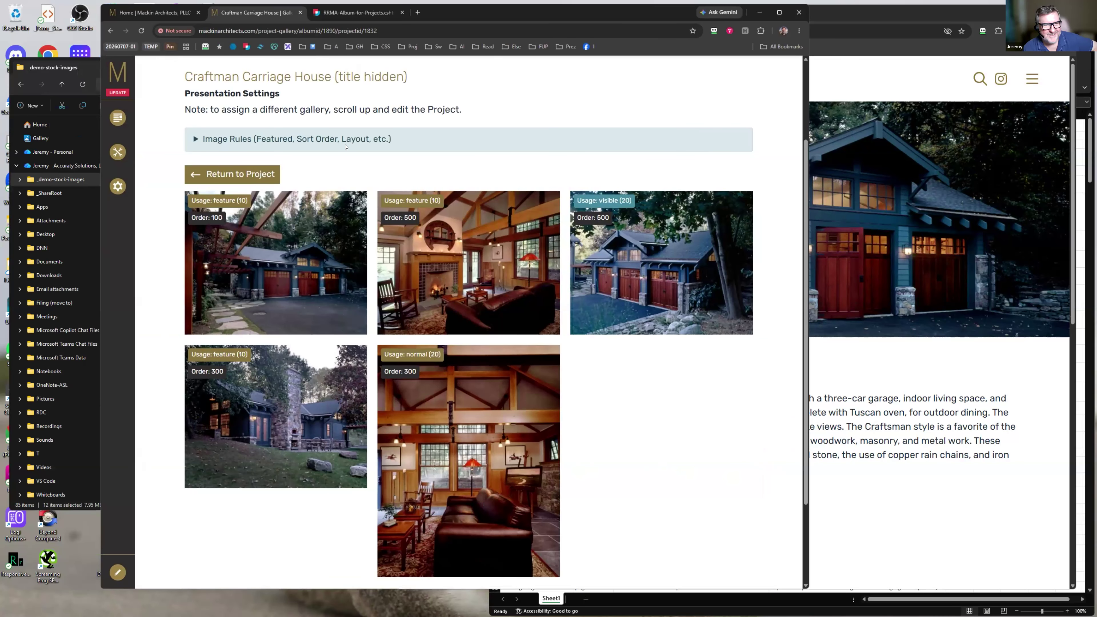
pyautogui.click(260, 176)
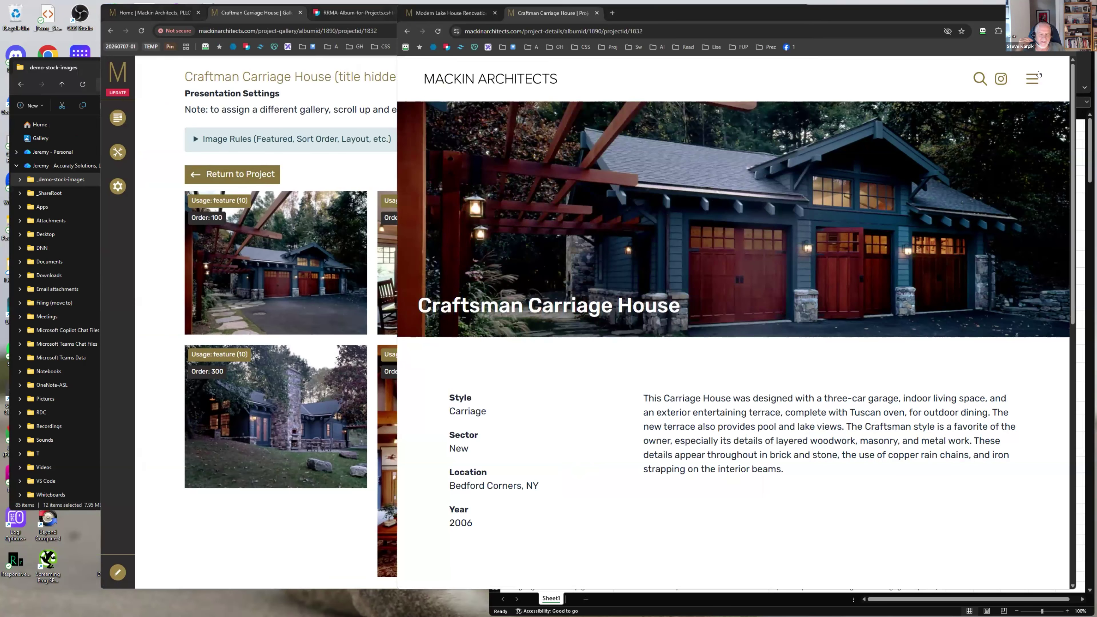
# On the public site, open the Shingle Estate on the Hudson project from the projects list and view its featured images
pyautogui.click(1032, 78)
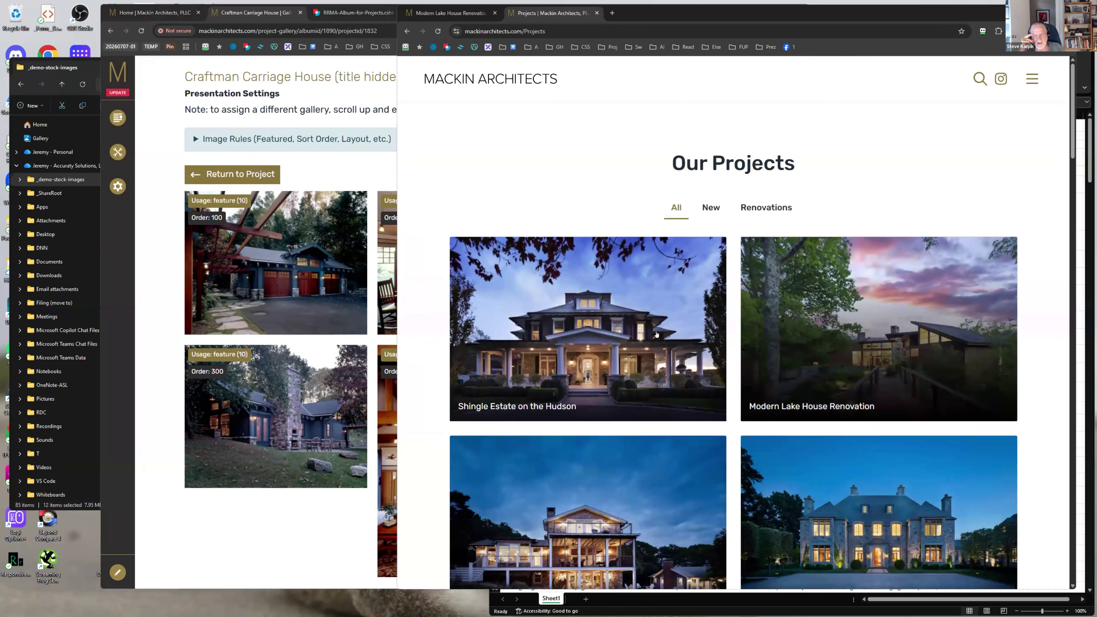
pyautogui.click(634, 333)
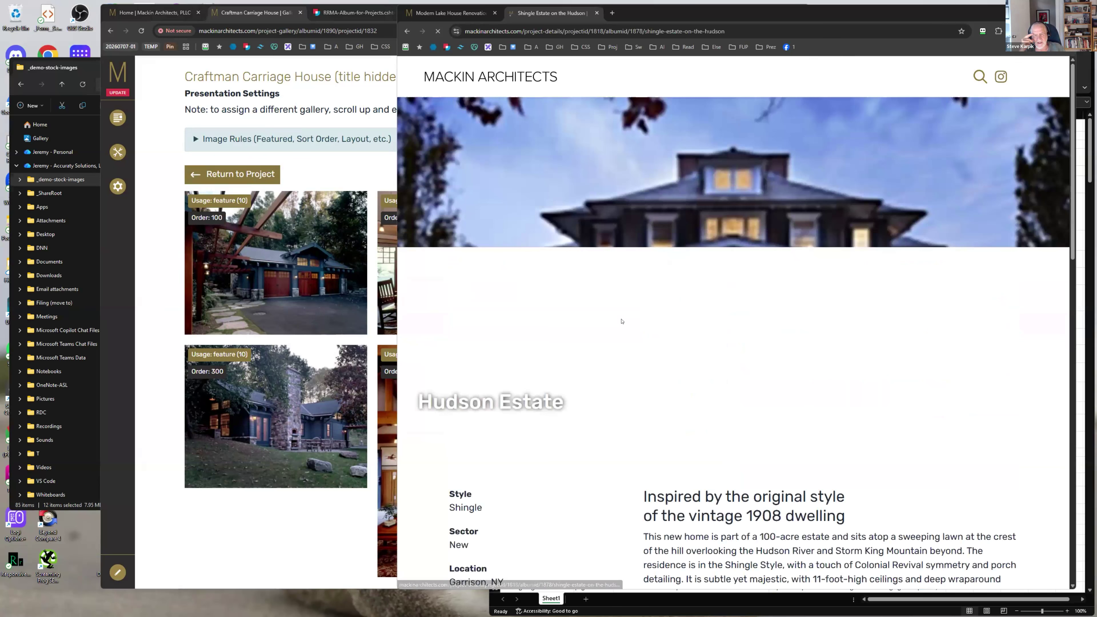
pyautogui.scroll(-10, 837, 380)
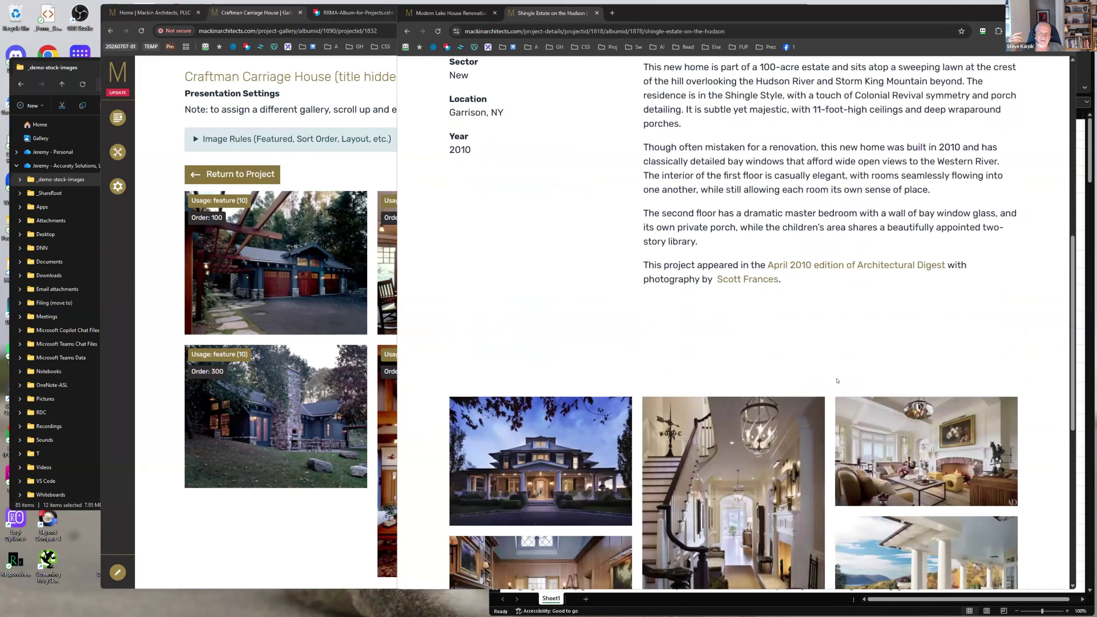
pyautogui.scroll(-6, 834, 380)
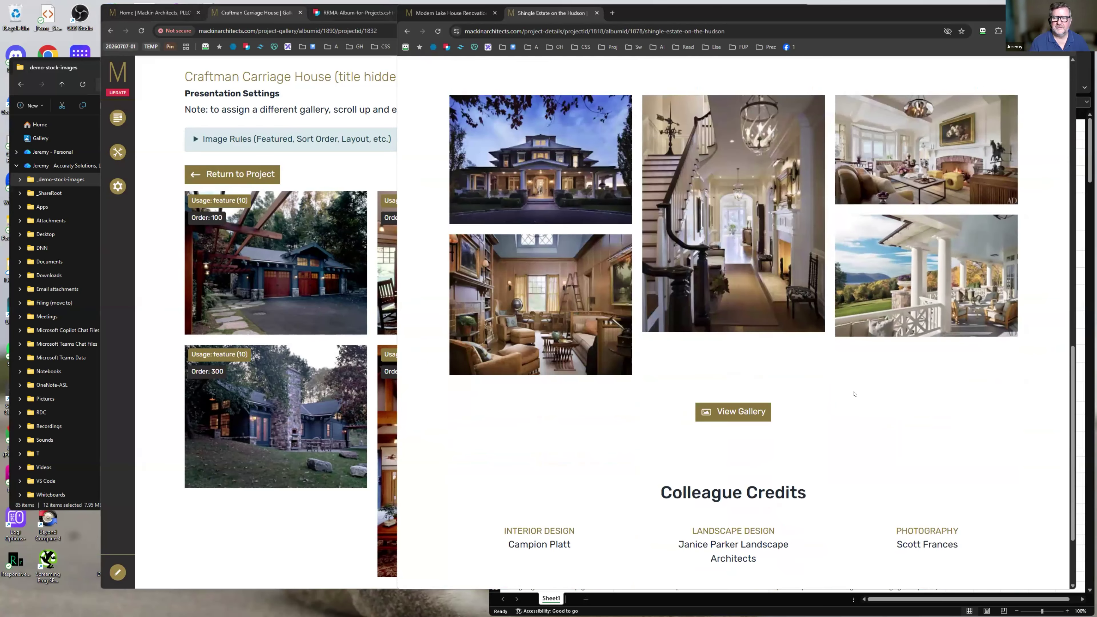
# View the Shingle Estate's full image gallery and return to its project page
pyautogui.click(743, 413)
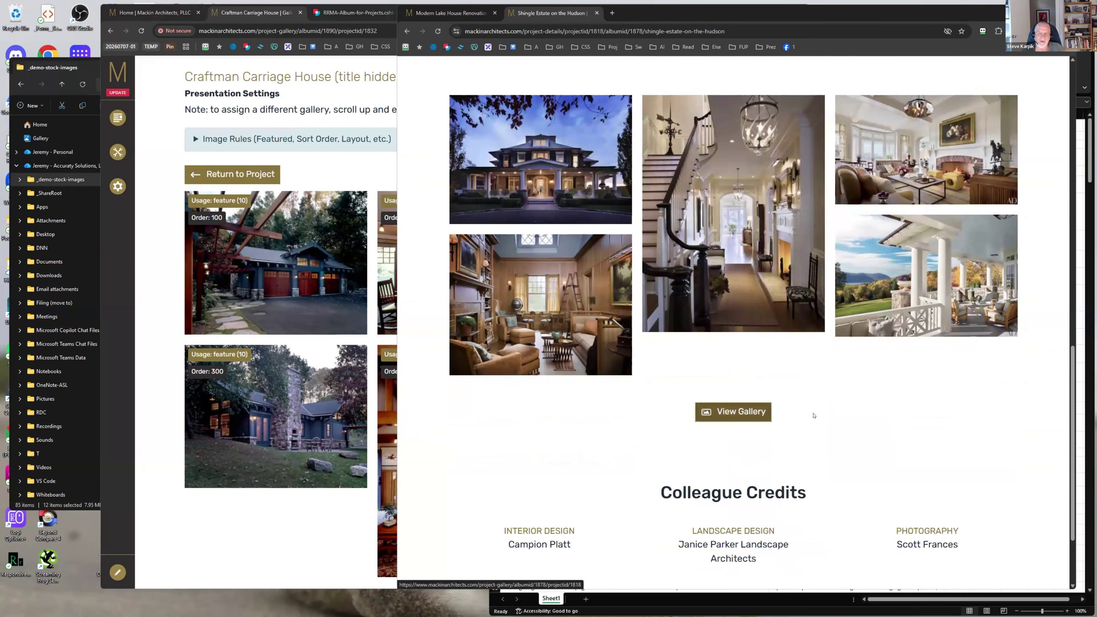
pyautogui.scroll(-8, 878, 428)
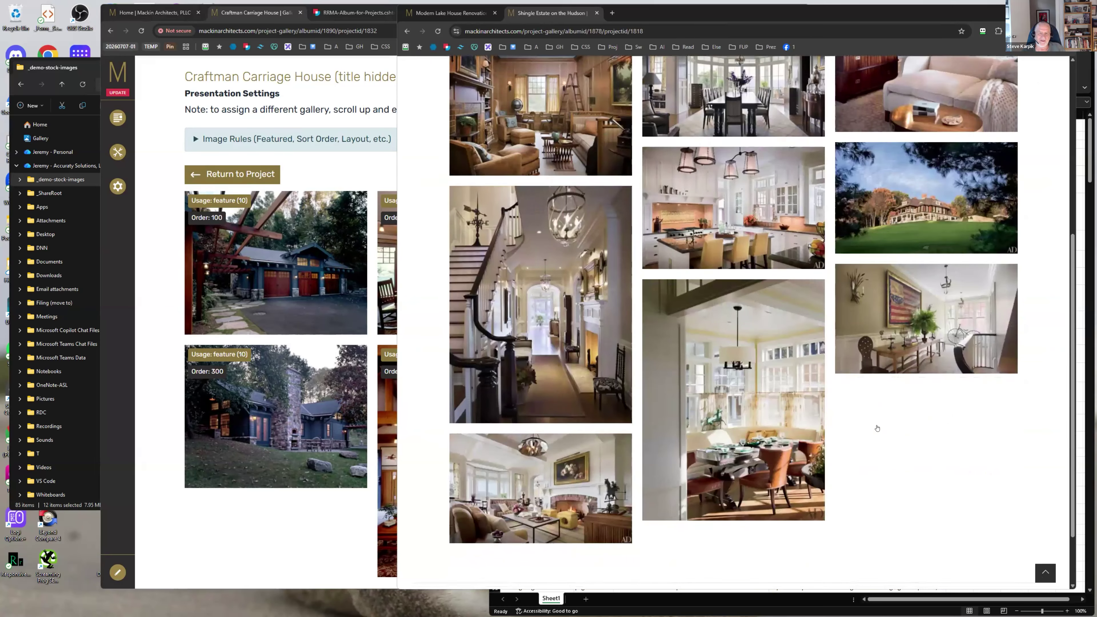
pyautogui.scroll(4, 900, 484)
pyautogui.scroll(3, 900, 485)
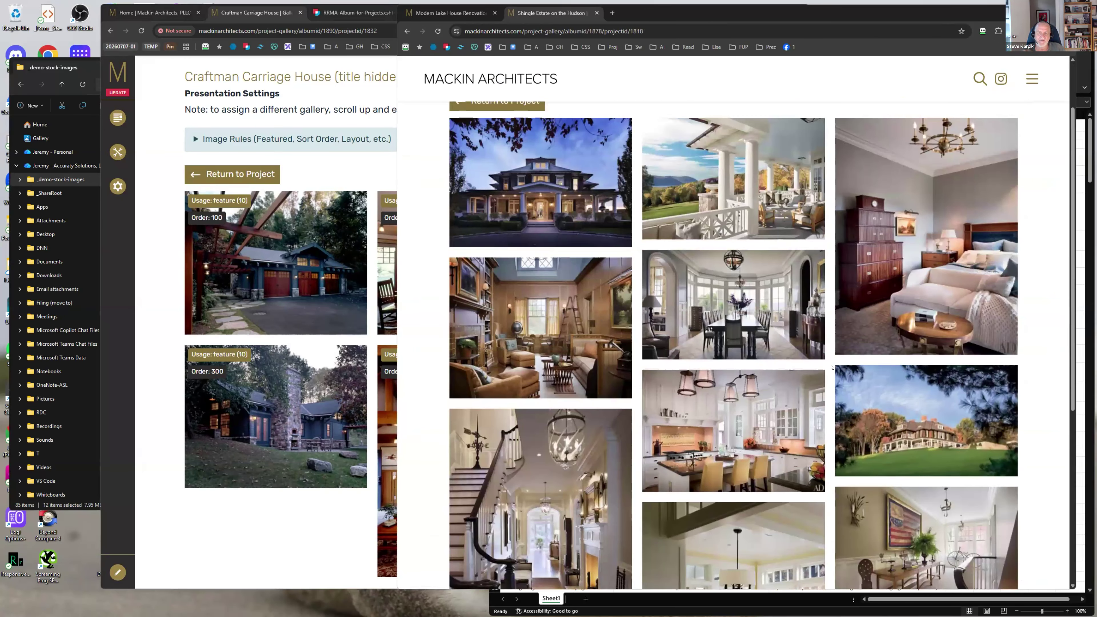
pyautogui.hotkey('alt', 'Left')
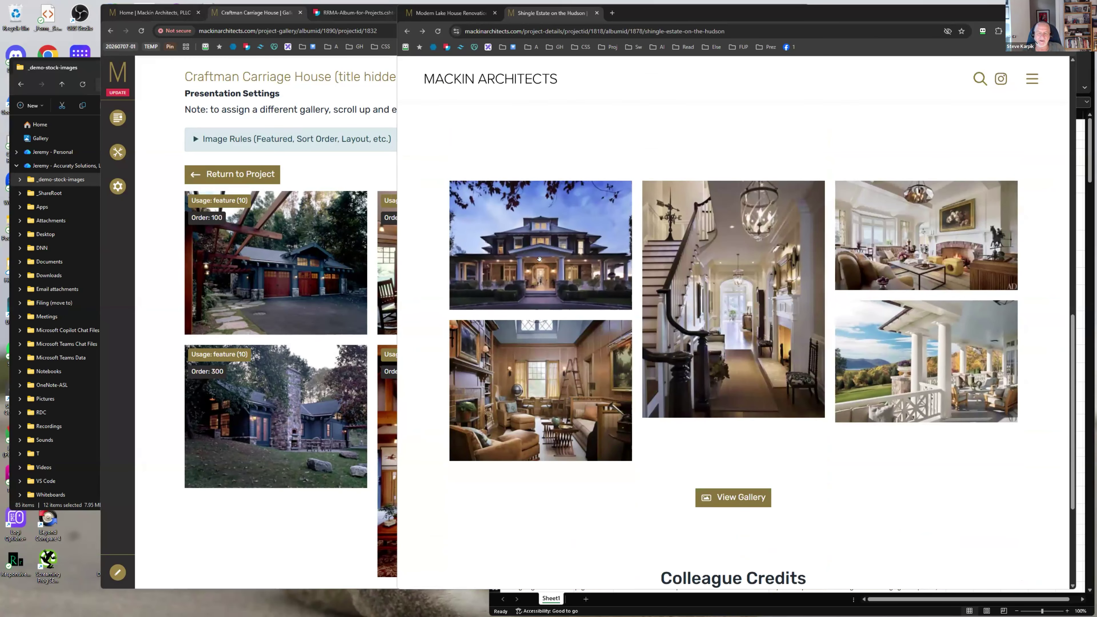
# View the estate's front exterior image and project hero in a maximized browser window, then restore the window size
pyautogui.click(539, 264)
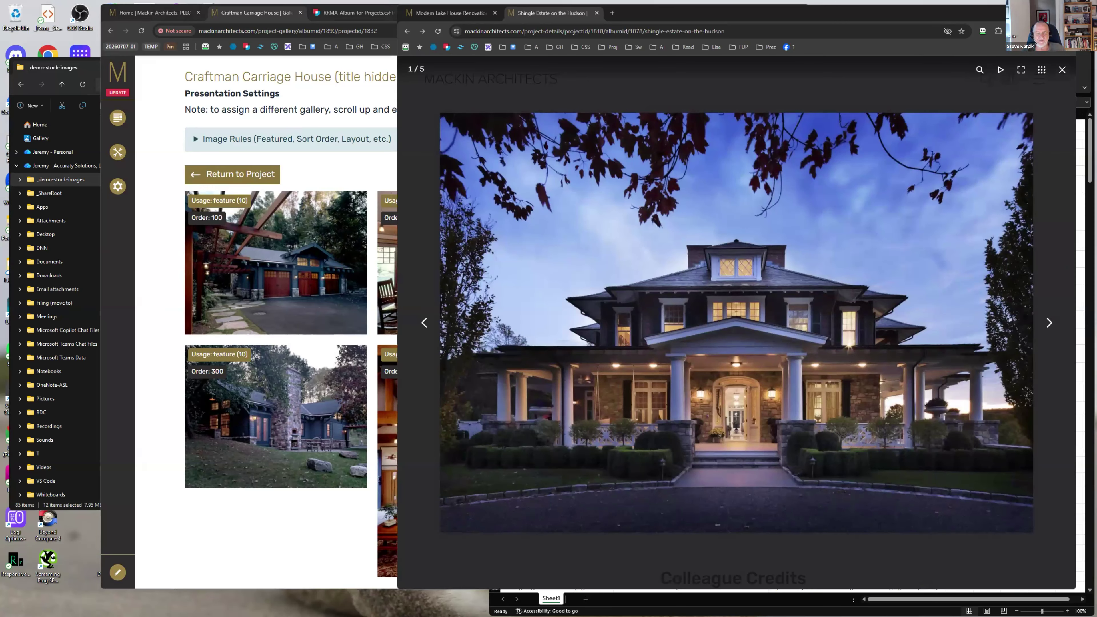
pyautogui.moveTo(1059, 6)
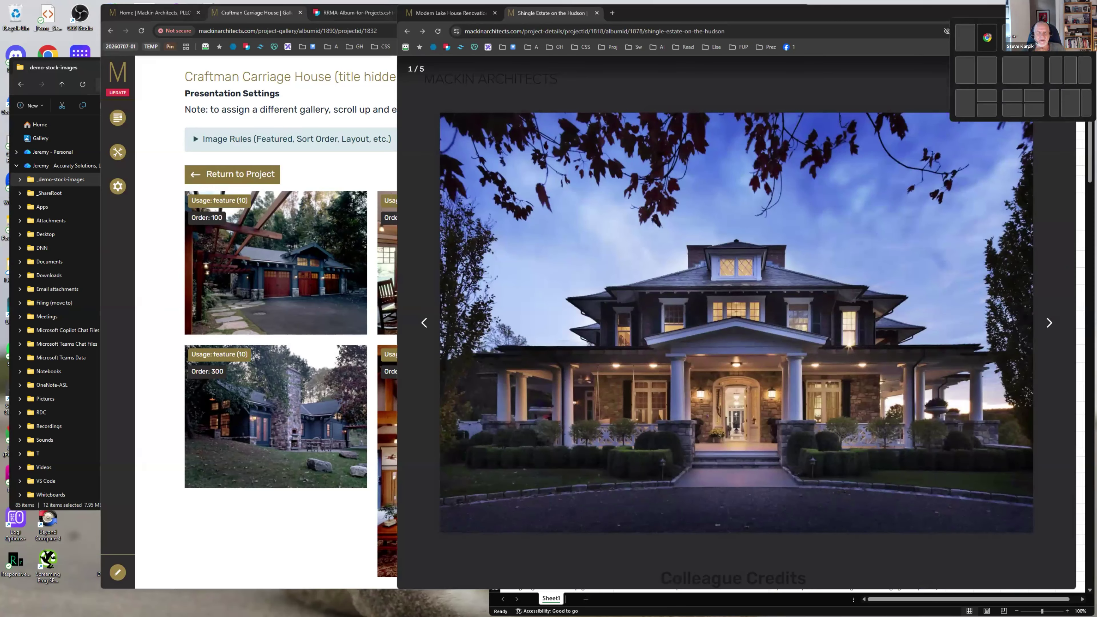
pyautogui.press('super+Up')
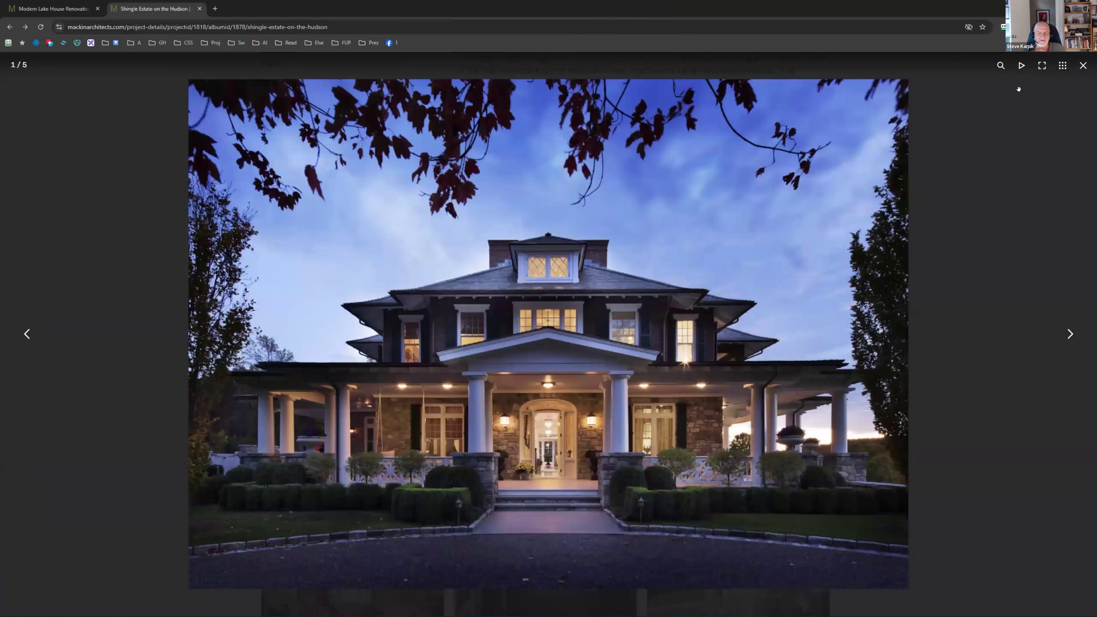
pyautogui.click(1083, 66)
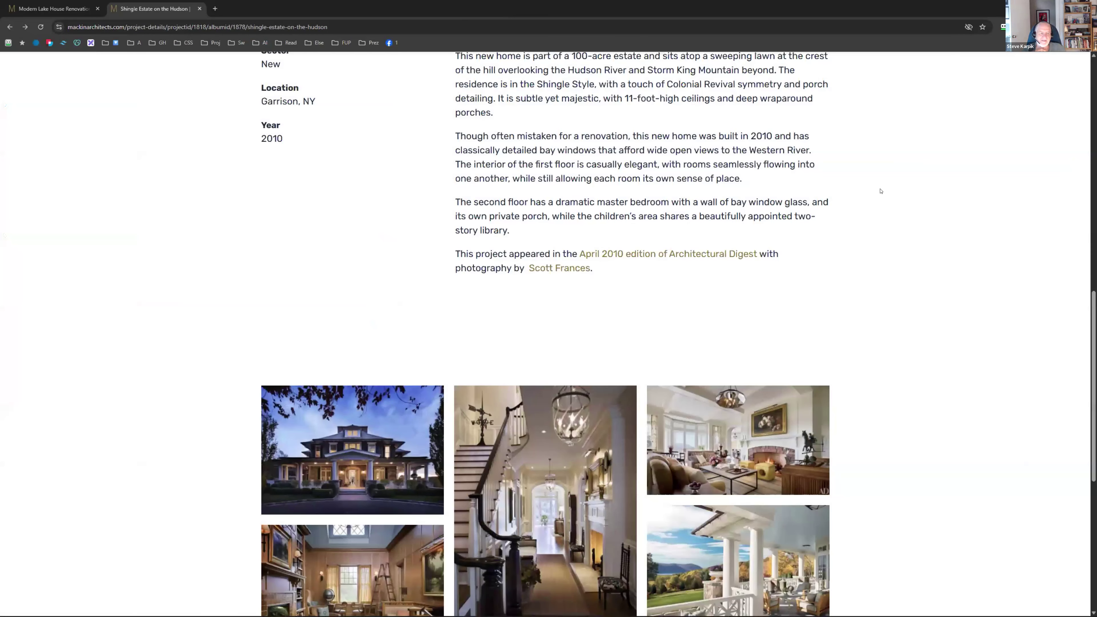
pyautogui.scroll(15, 880, 190)
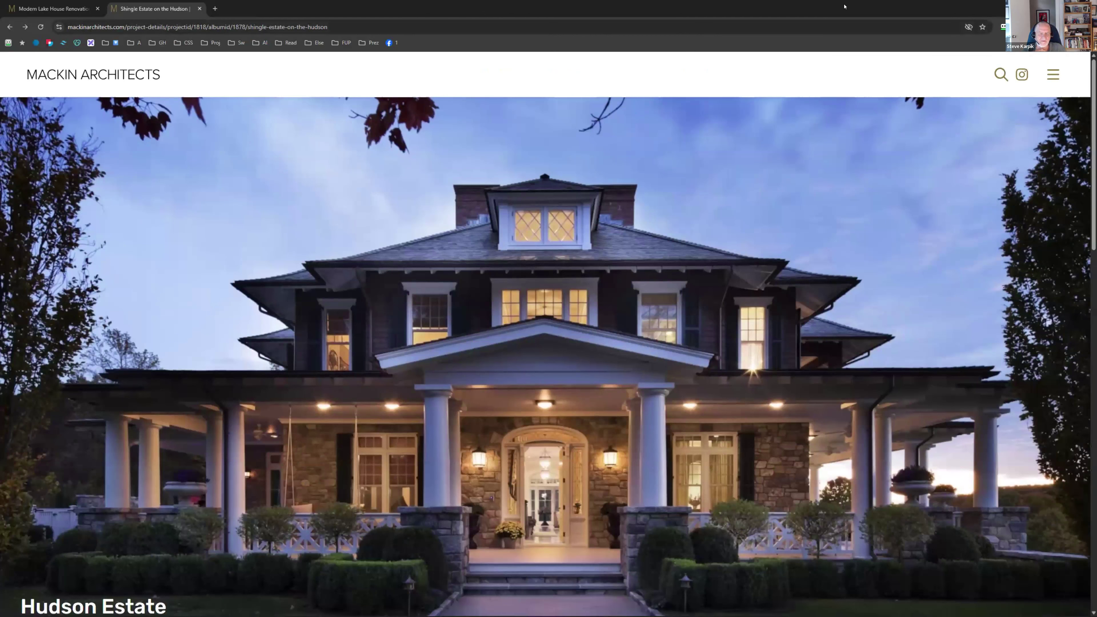
pyautogui.doubleClick(846, 18)
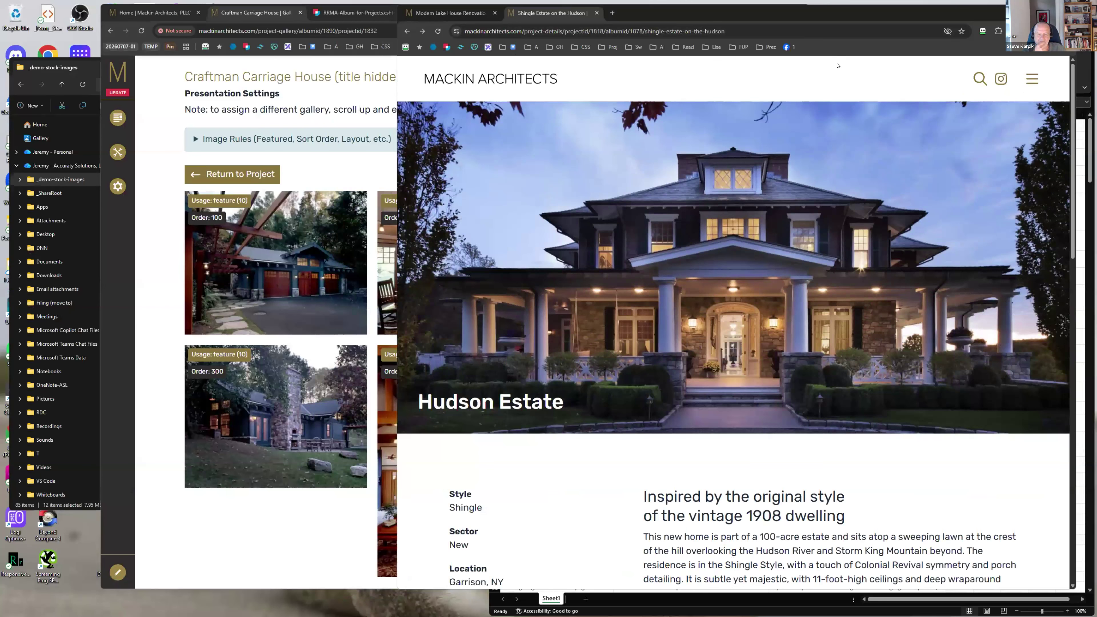